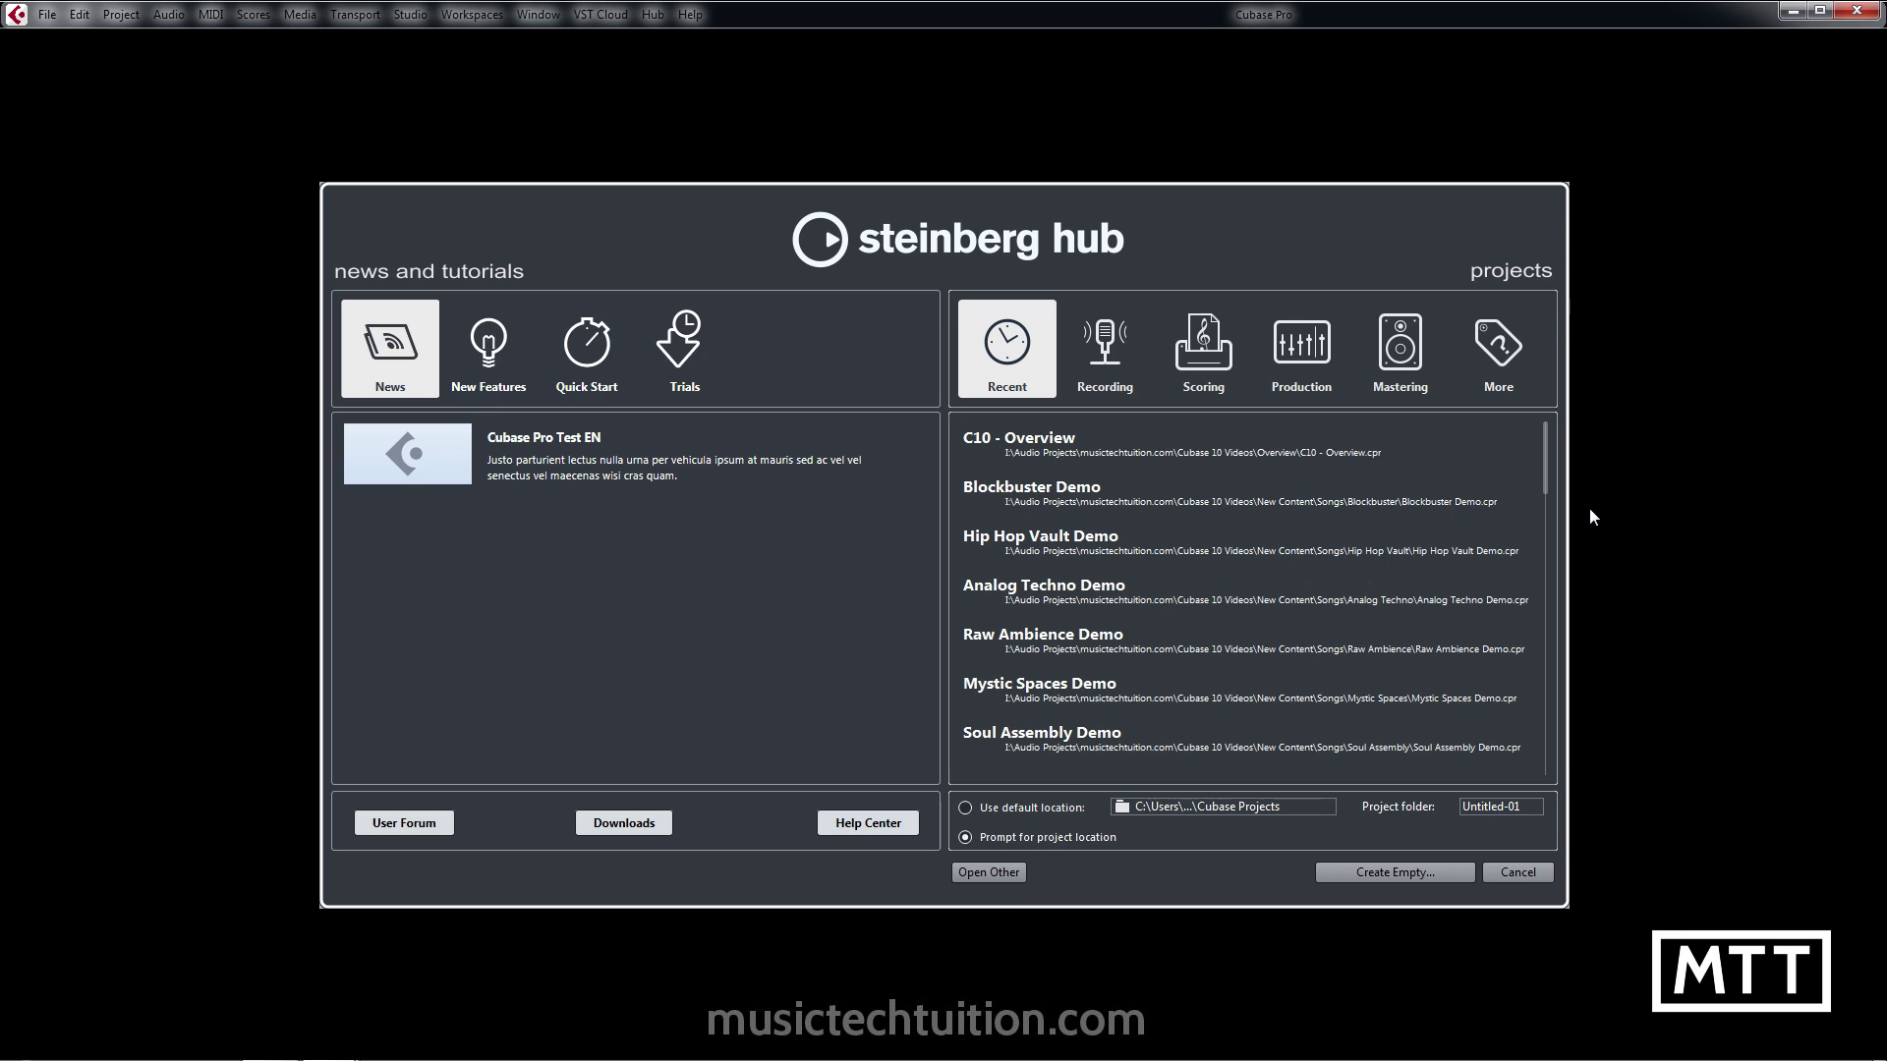
Open the recent project C10 - Overview and choose Grid as the snap type
{"action": "double_click", "coordinate": [1192, 447]}
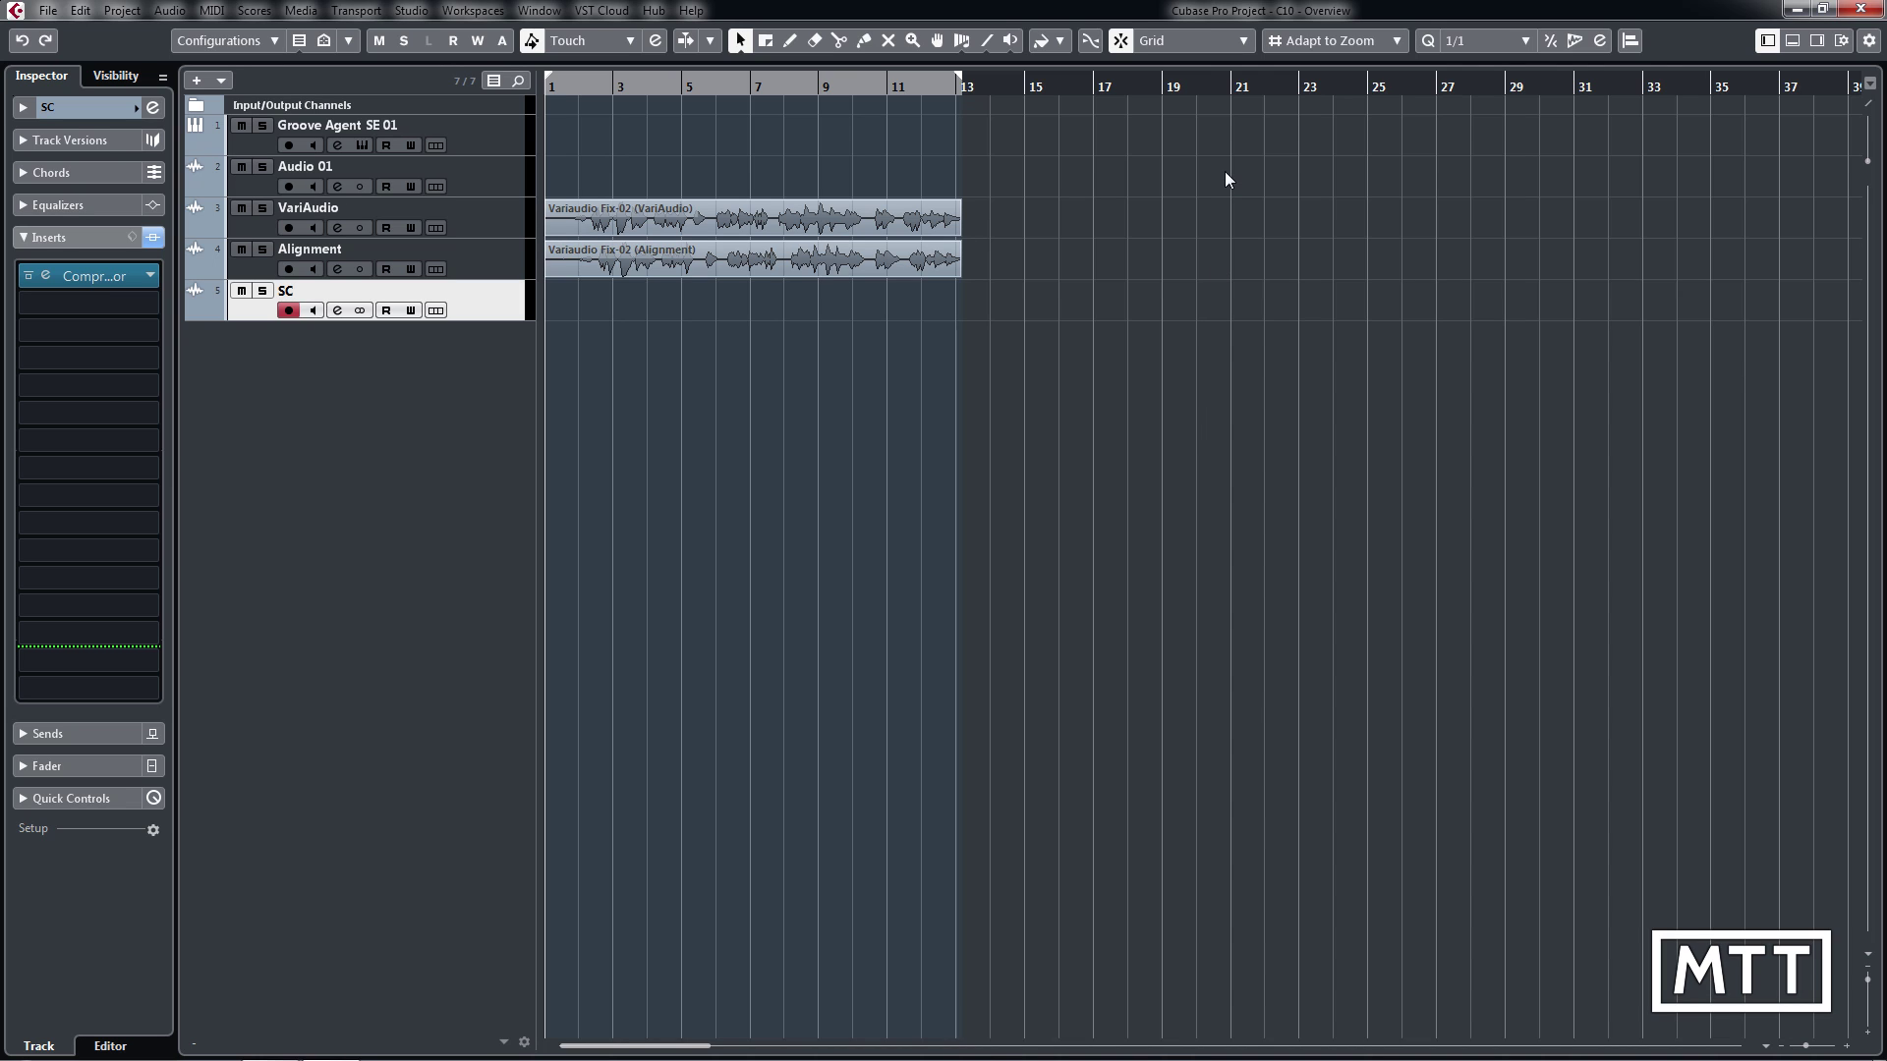
{"action": "left_click", "coordinate": [1184, 40]}
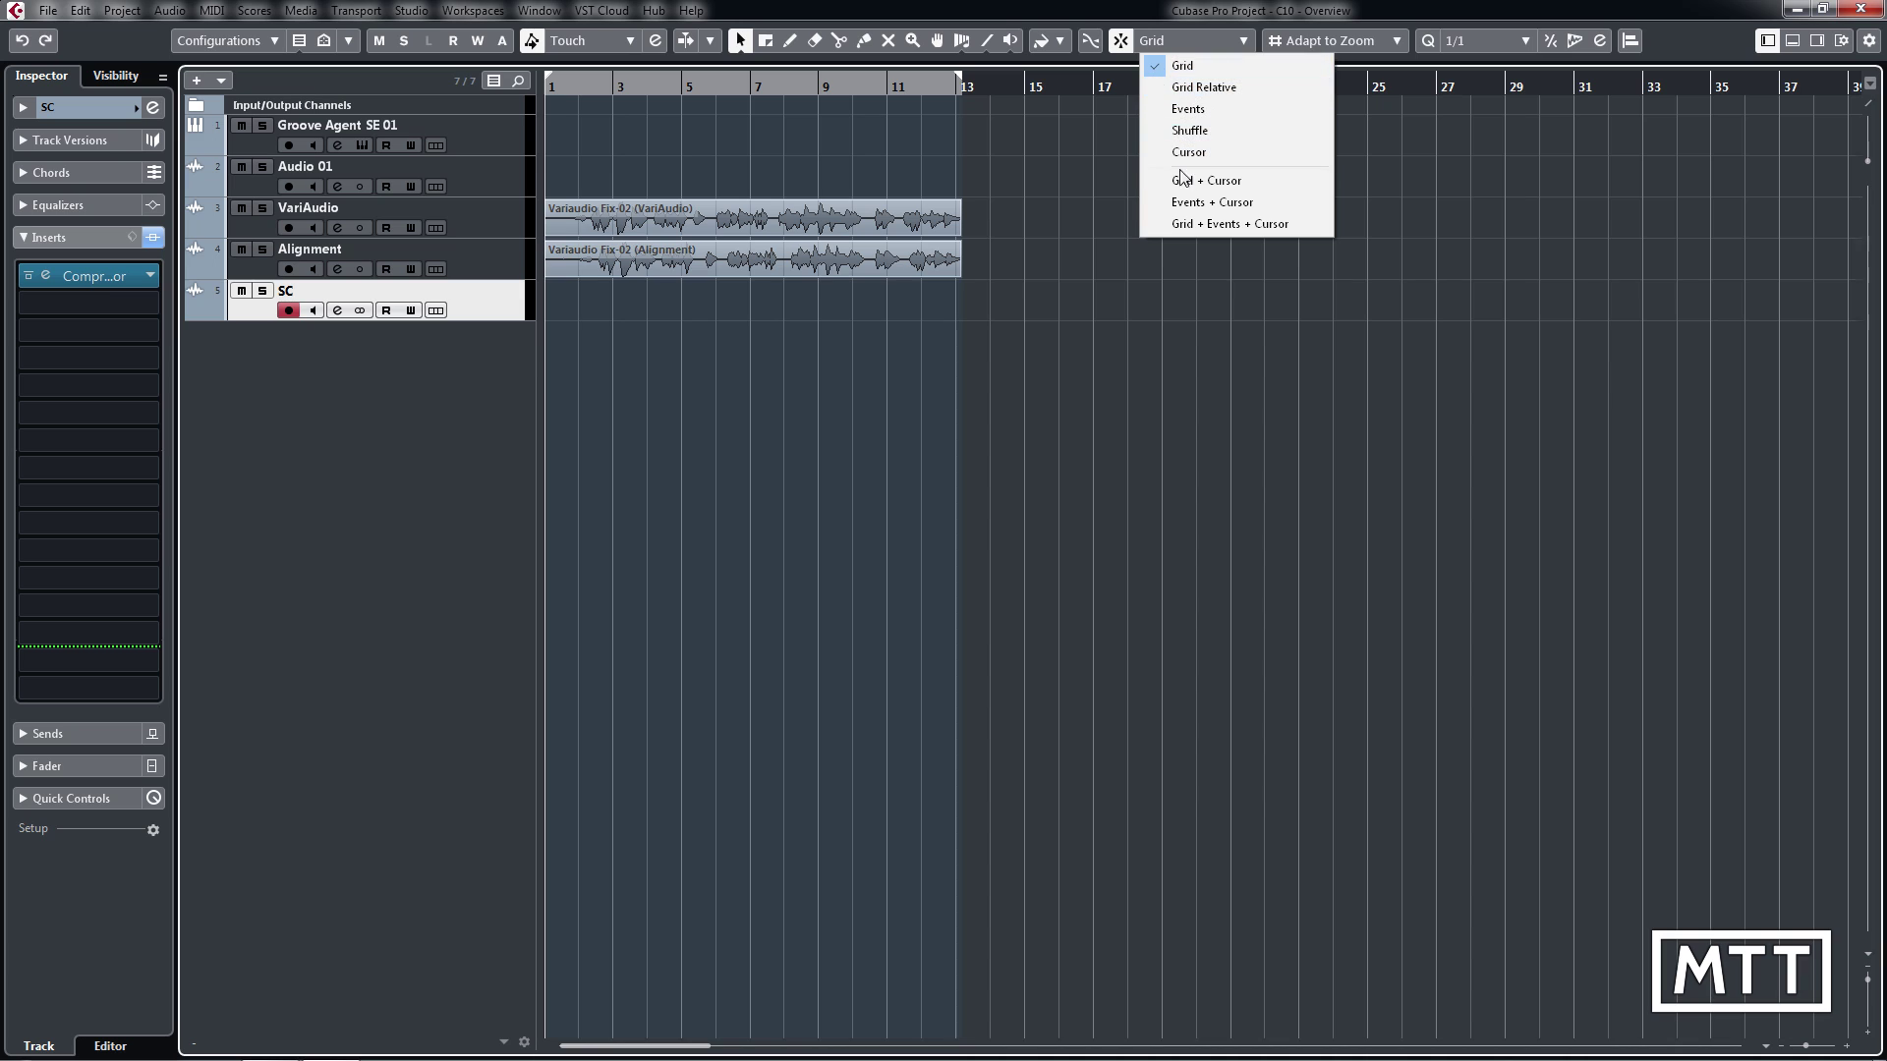
{"action": "left_click", "coordinate": [1184, 65]}
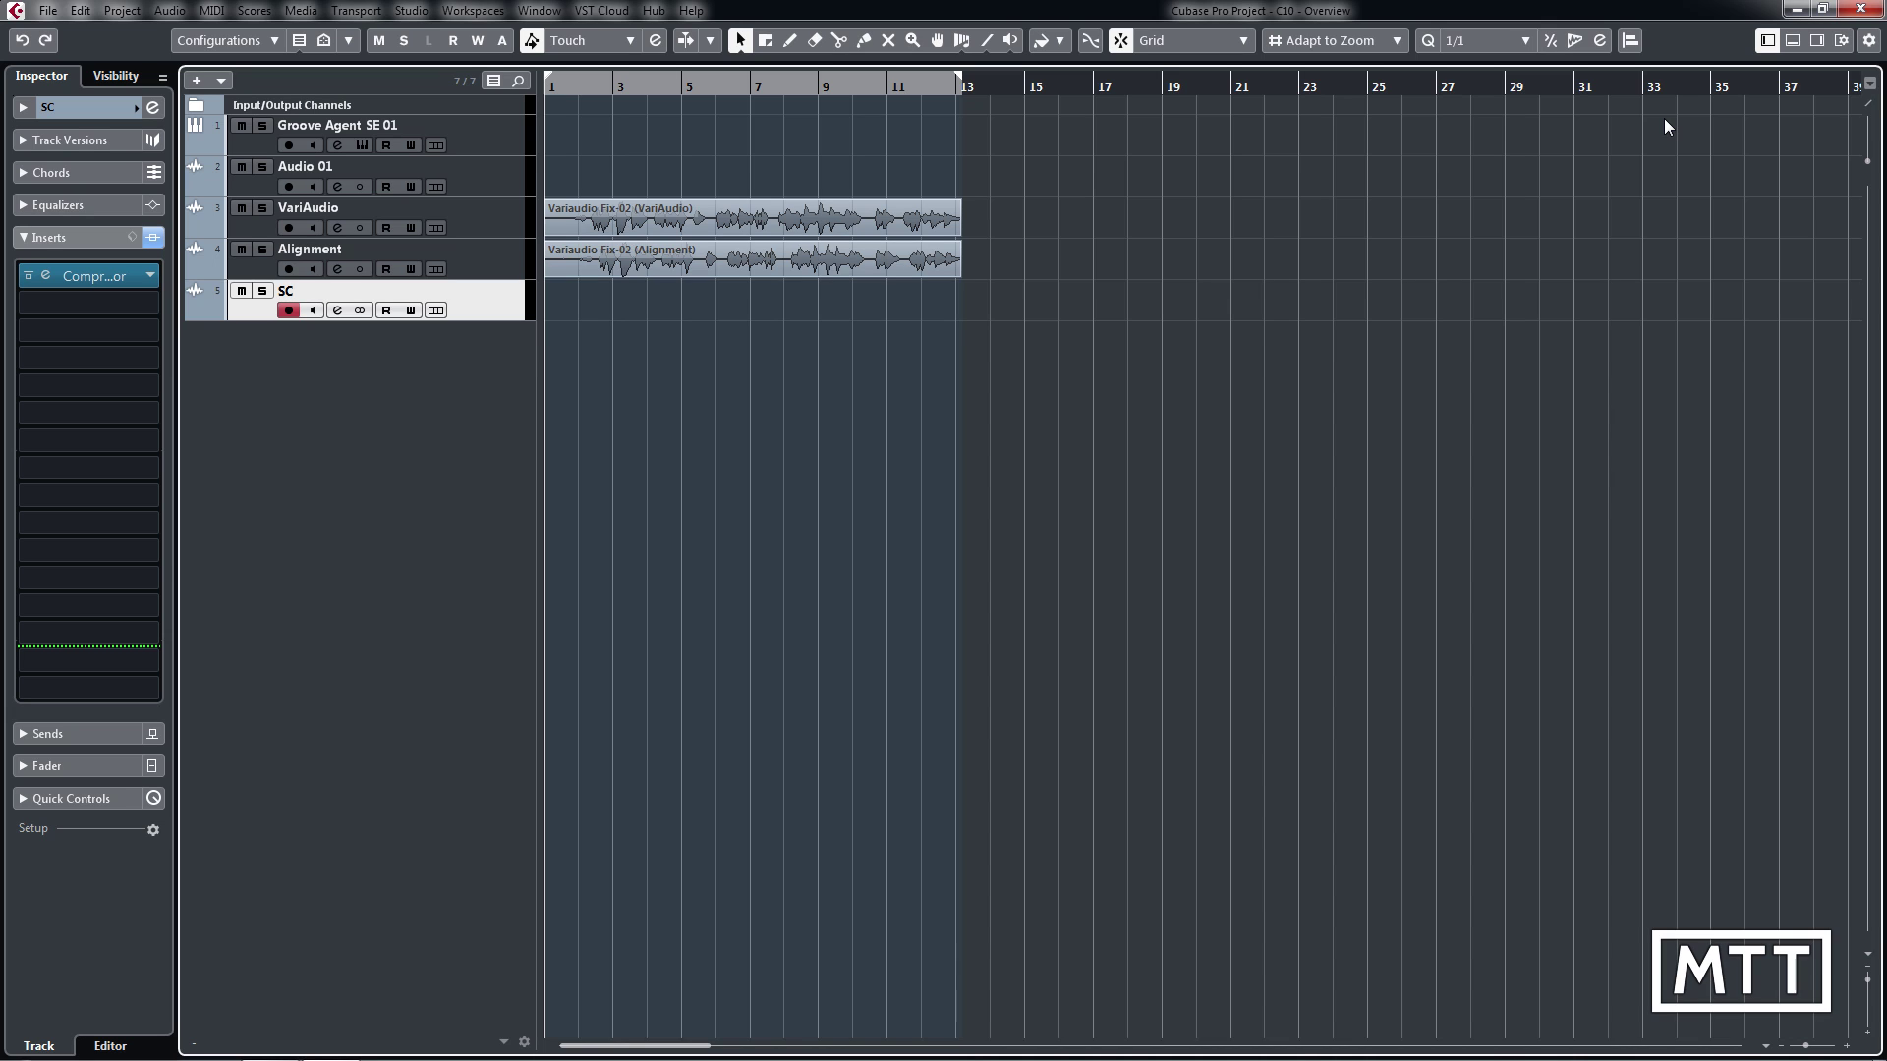
Show the Transport Bar in the project window and adjust the widths of its metronome and tempo sections
{"action": "left_click", "coordinate": [1841, 40]}
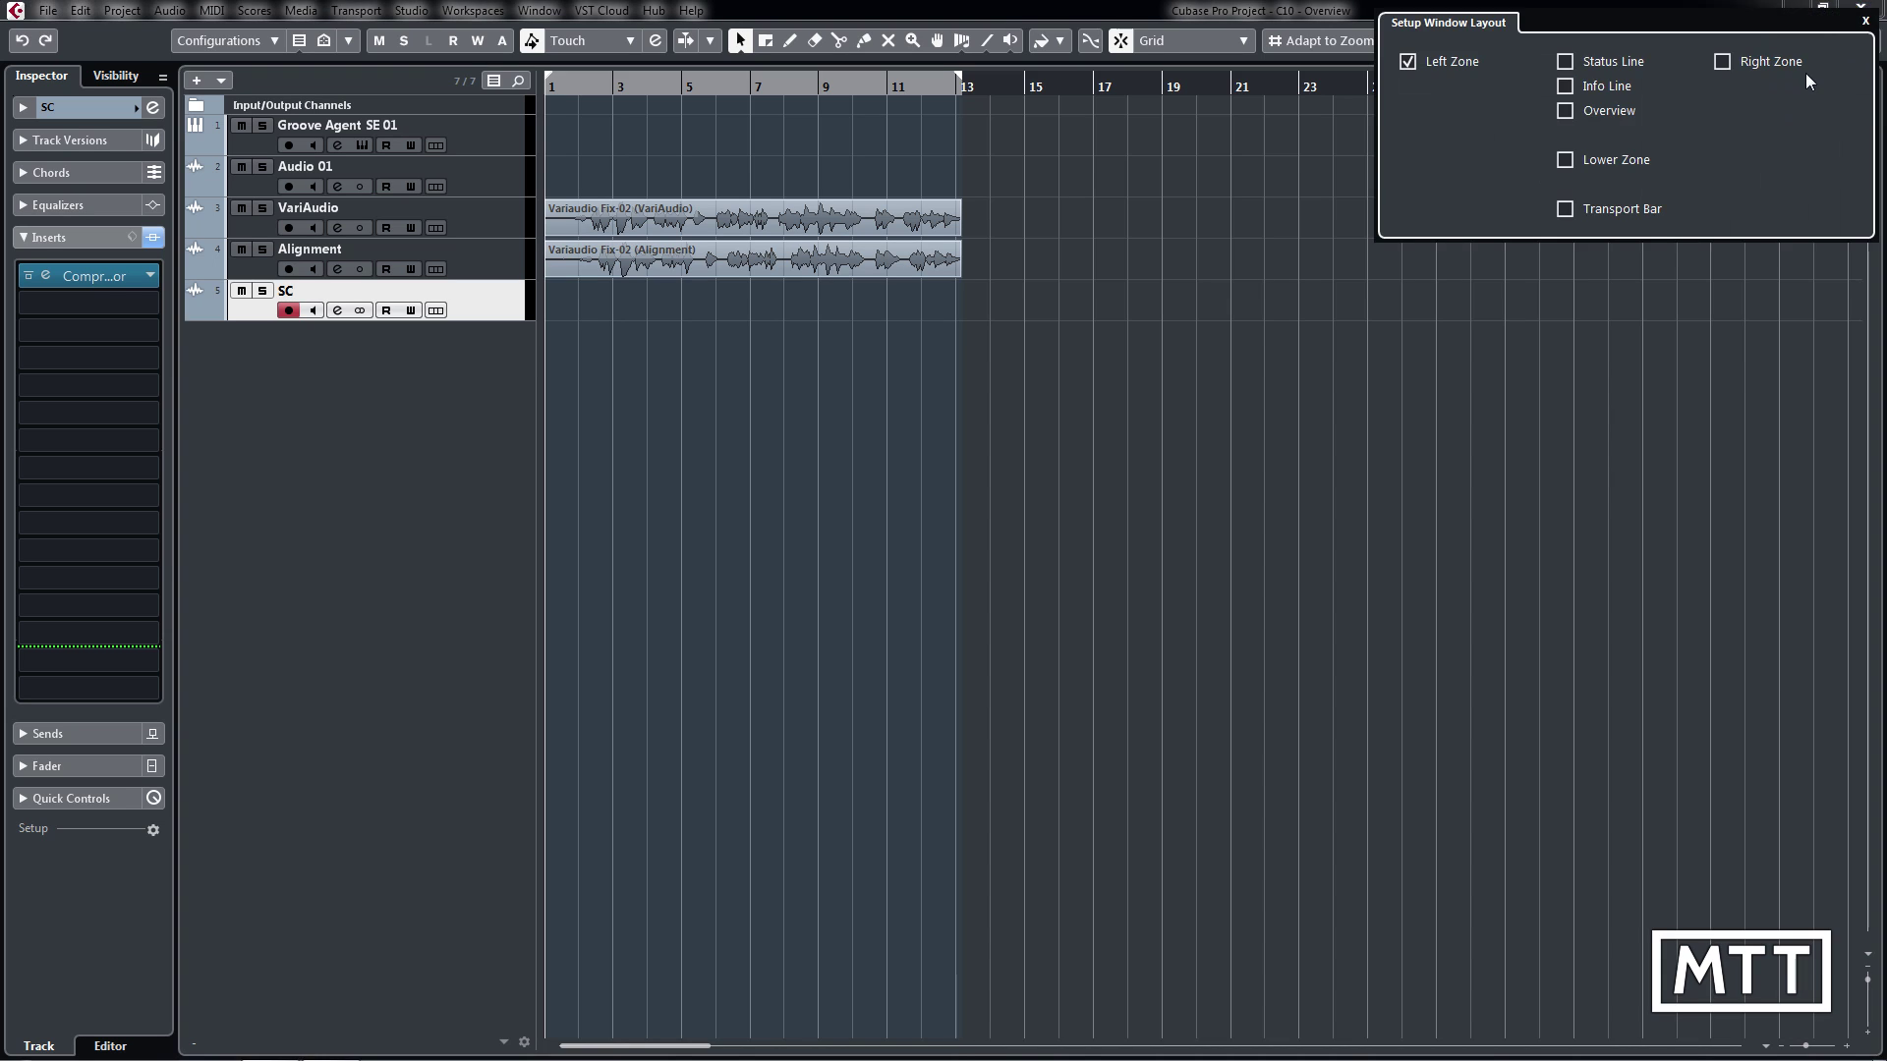
{"action": "left_click", "coordinate": [1596, 207]}
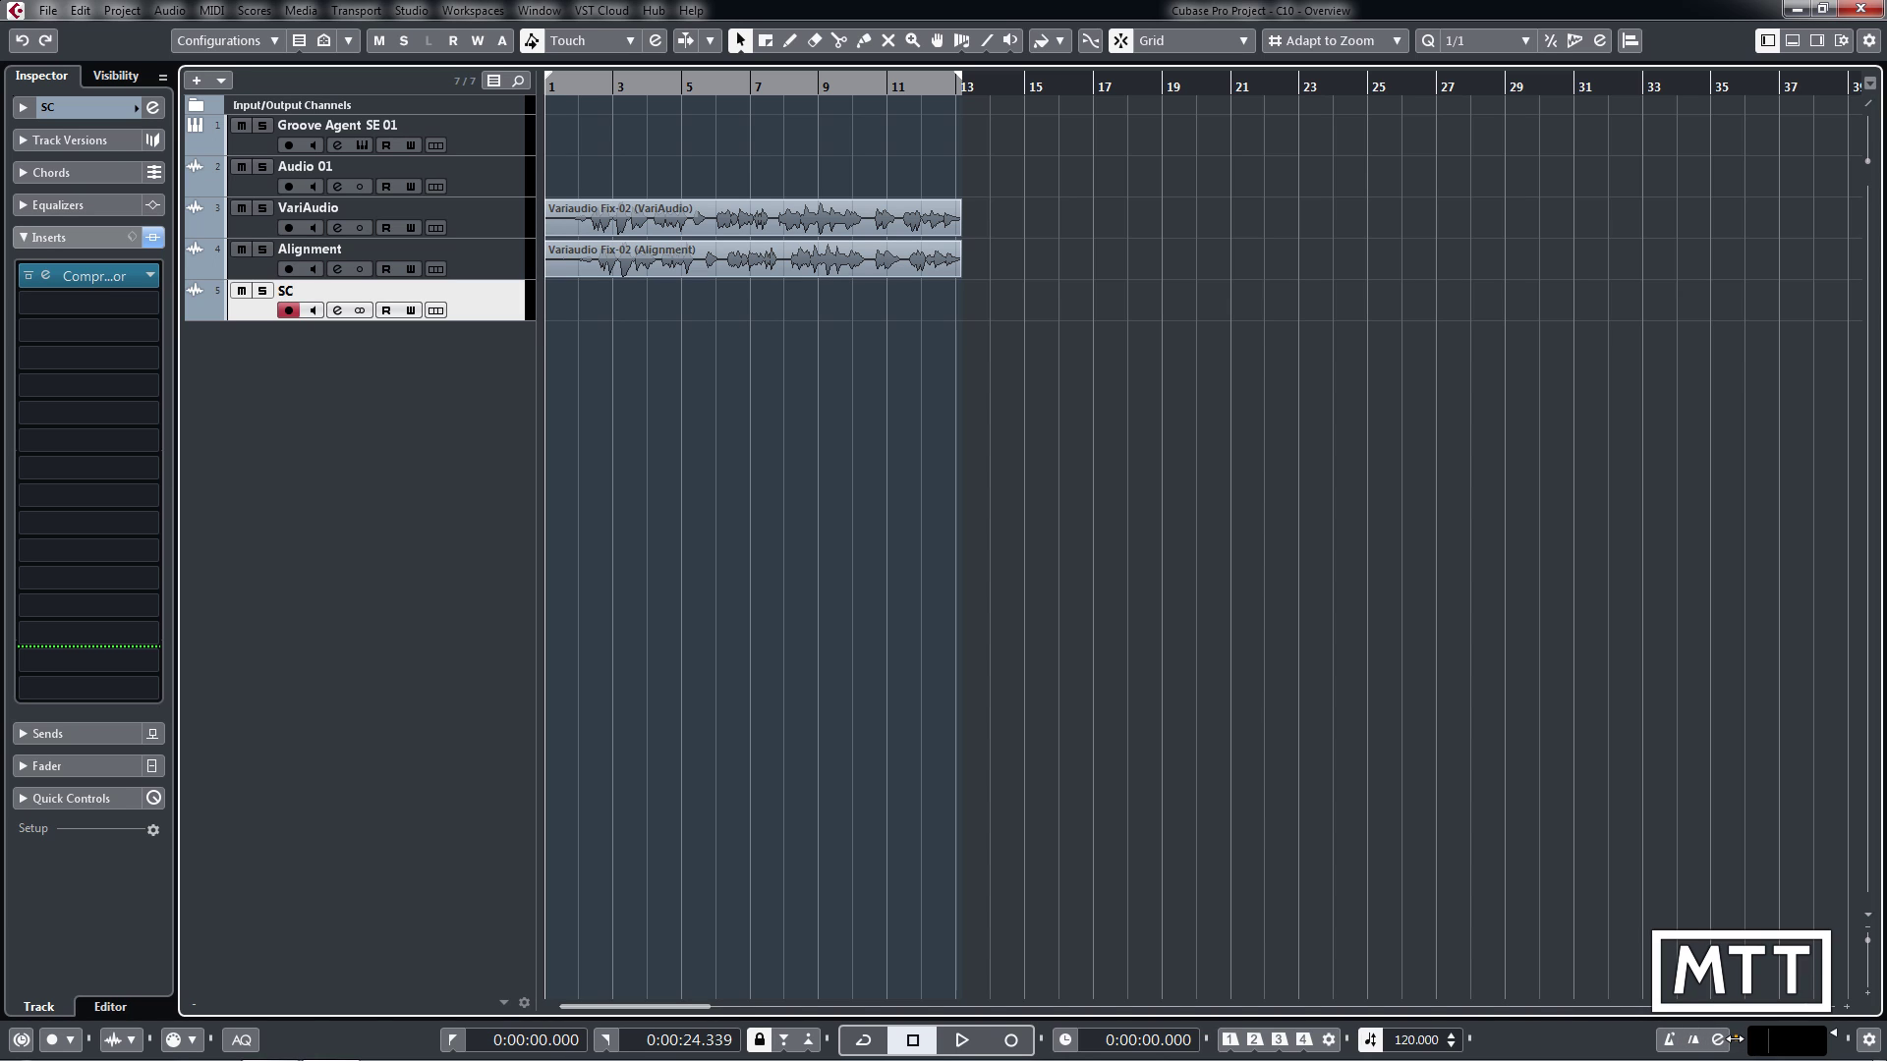
{"action": "mouse_move", "coordinate": [1711, 1039]}
{"action": "left_mouse_down"}
{"action": "mouse_move", "coordinate": [1735, 1039]}
{"action": "mouse_move", "coordinate": [1723, 1048]}
{"action": "left_mouse_up"}
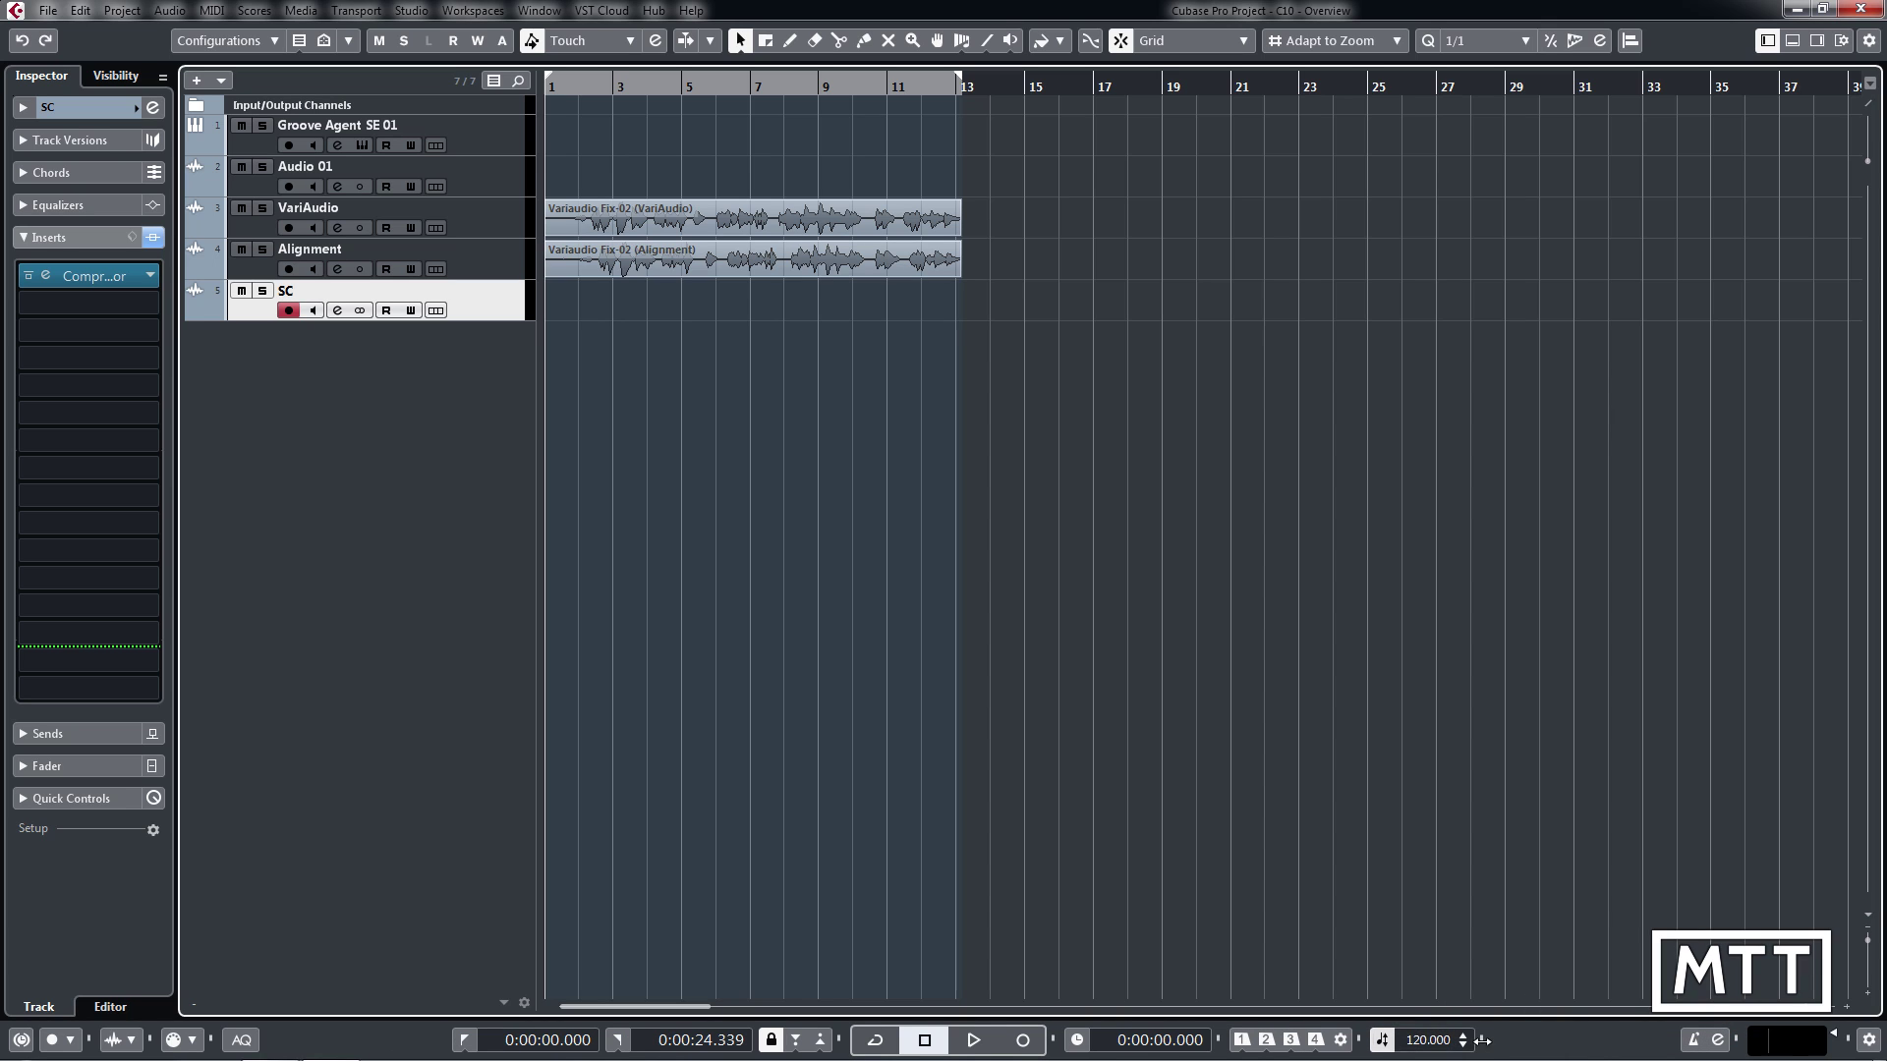
{"action": "left_click_drag", "start_coordinate": [1488, 1040], "coordinate": [1519, 1019]}
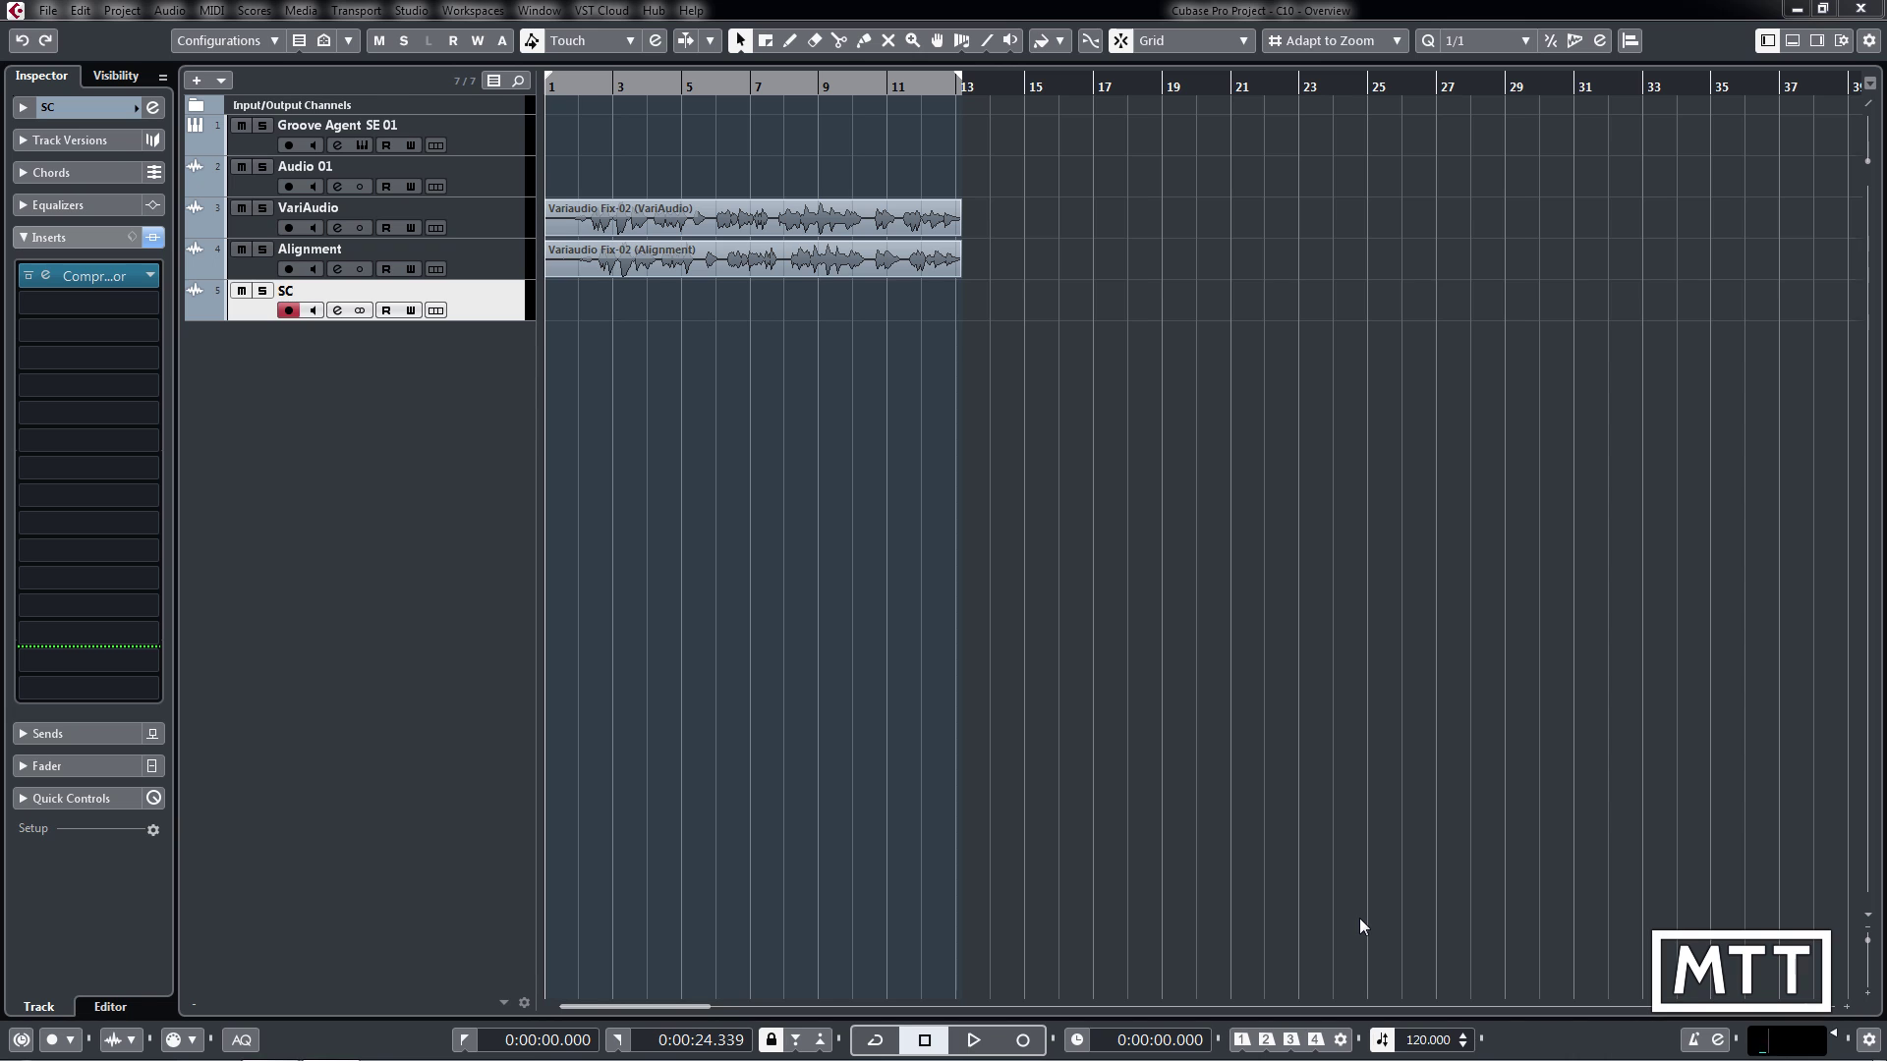
Load the Johnny Hates Kit preset into the Groove Agent SE 01 instrument and close the instrument's editor
{"action": "left_click", "coordinate": [373, 143]}
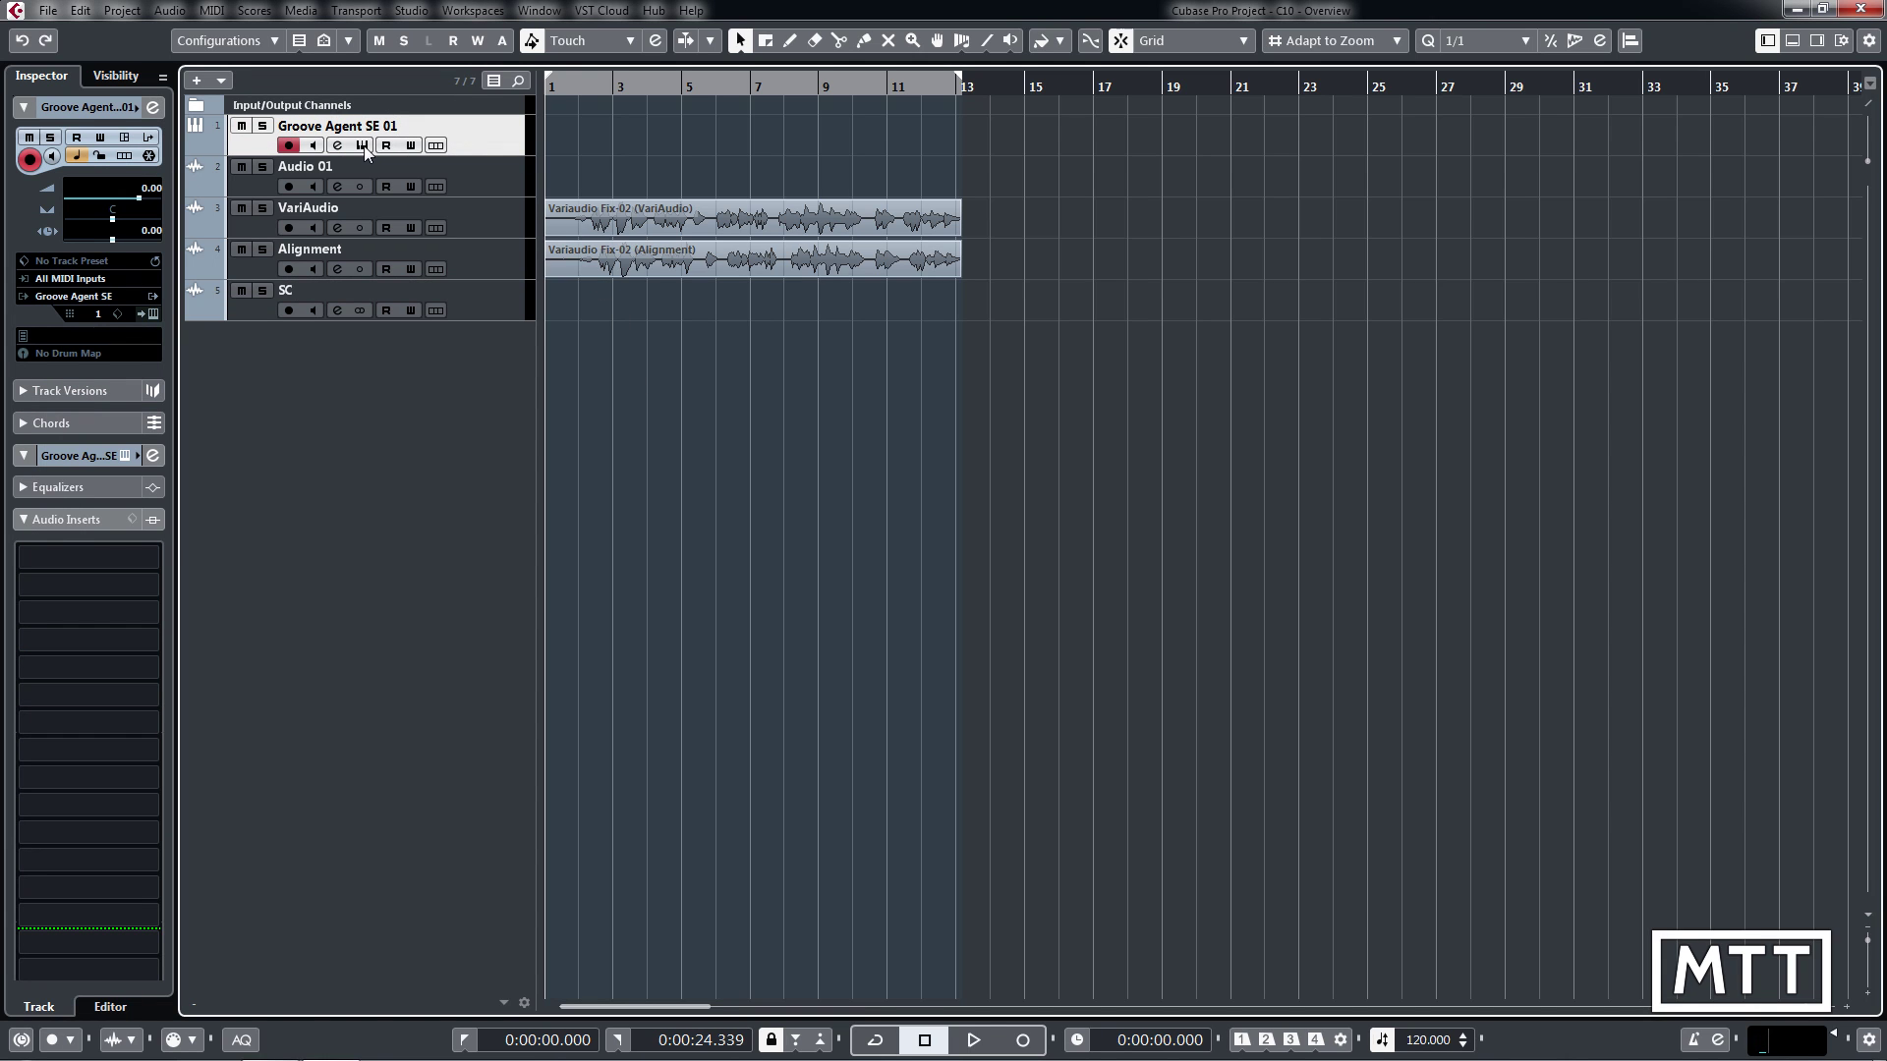
{"action": "left_click", "coordinate": [362, 145]}
{"action": "left_click_drag", "start_coordinate": [1248, 406], "coordinate": [939, 230]}
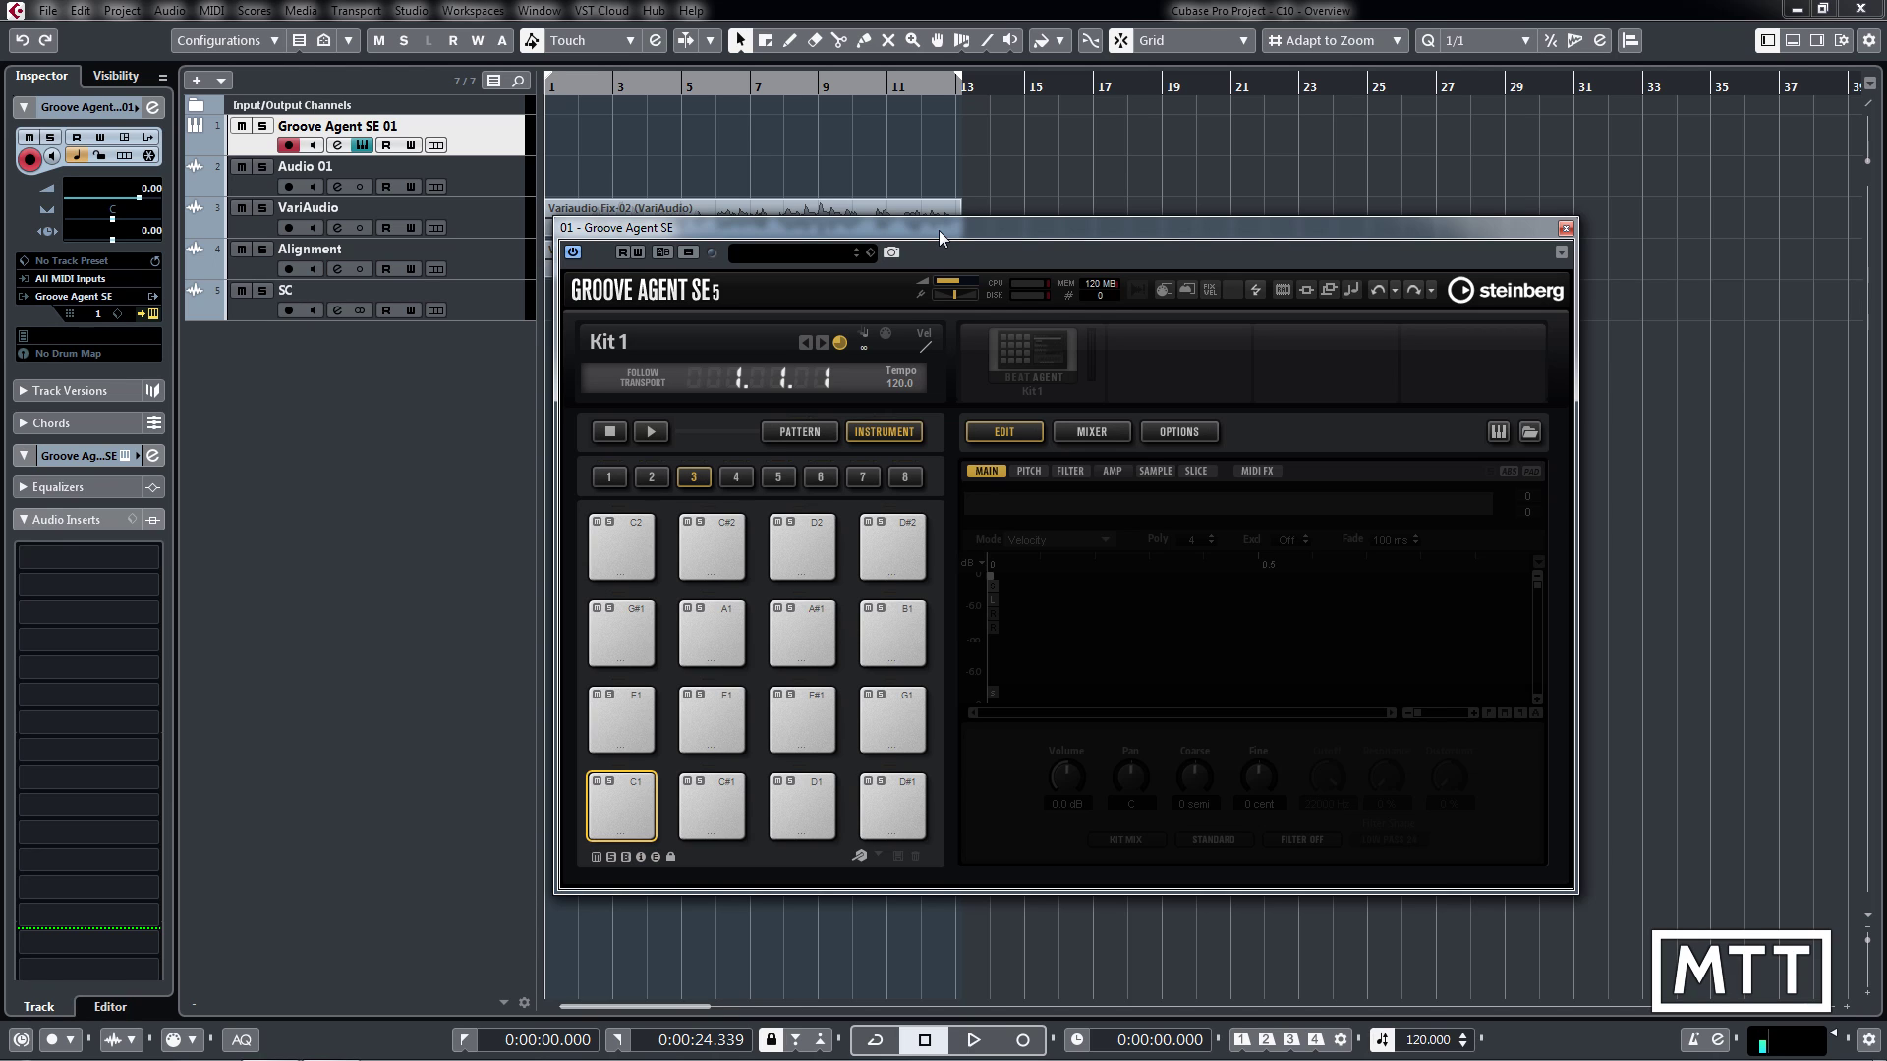
{"action": "left_click", "coordinate": [817, 253]}
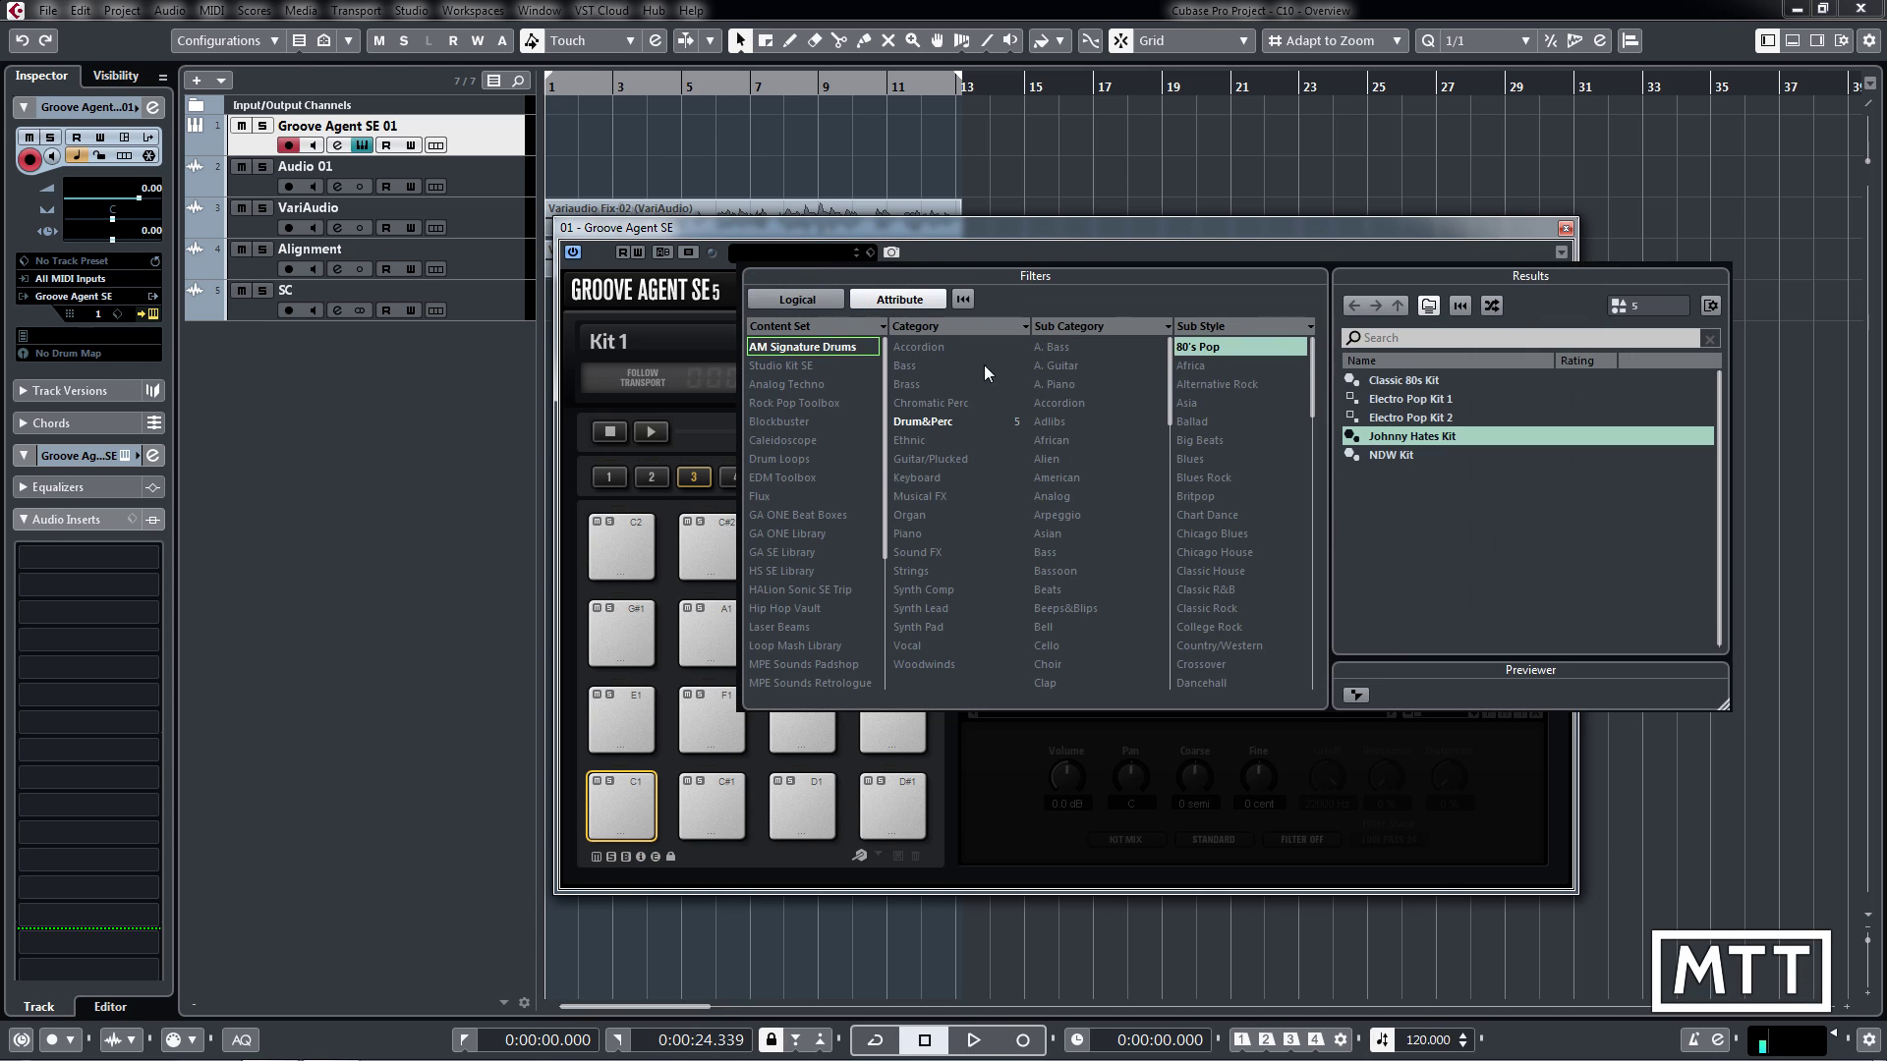
{"action": "double_click", "coordinate": [1417, 439]}
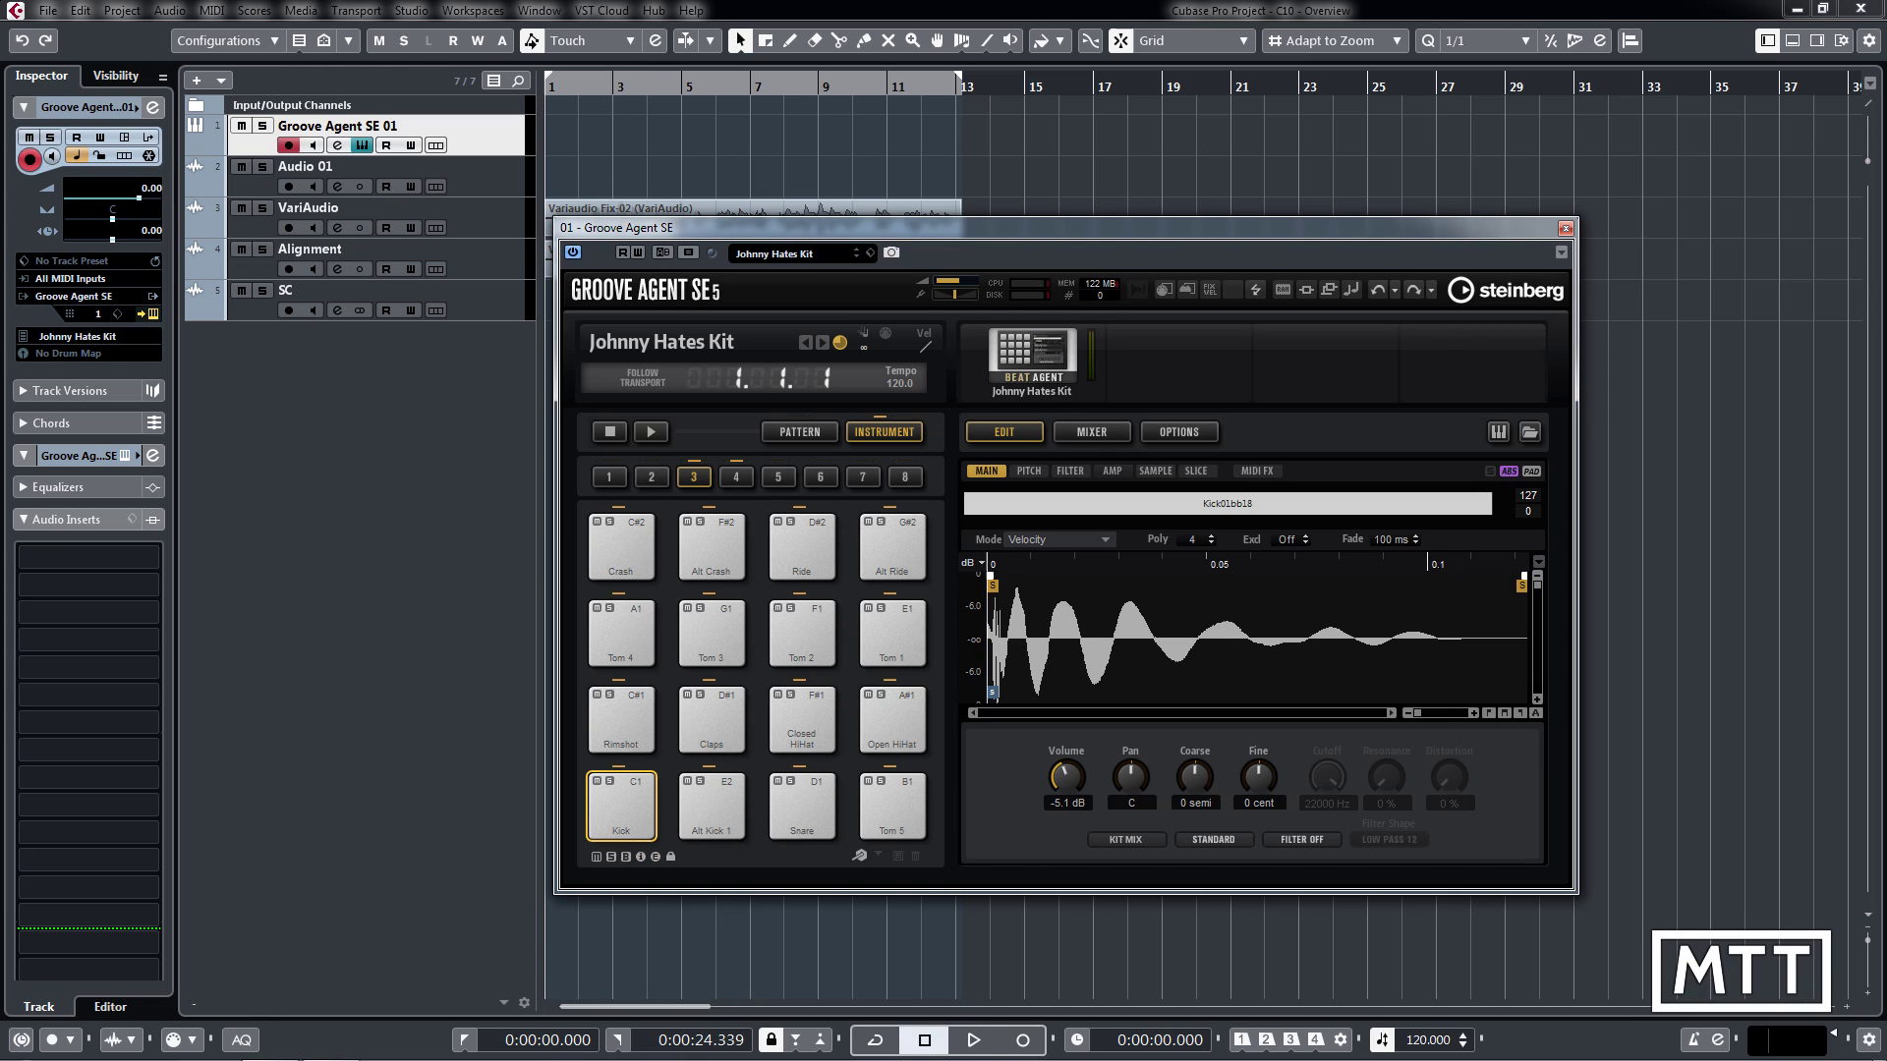
{"action": "left_click", "coordinate": [1566, 229]}
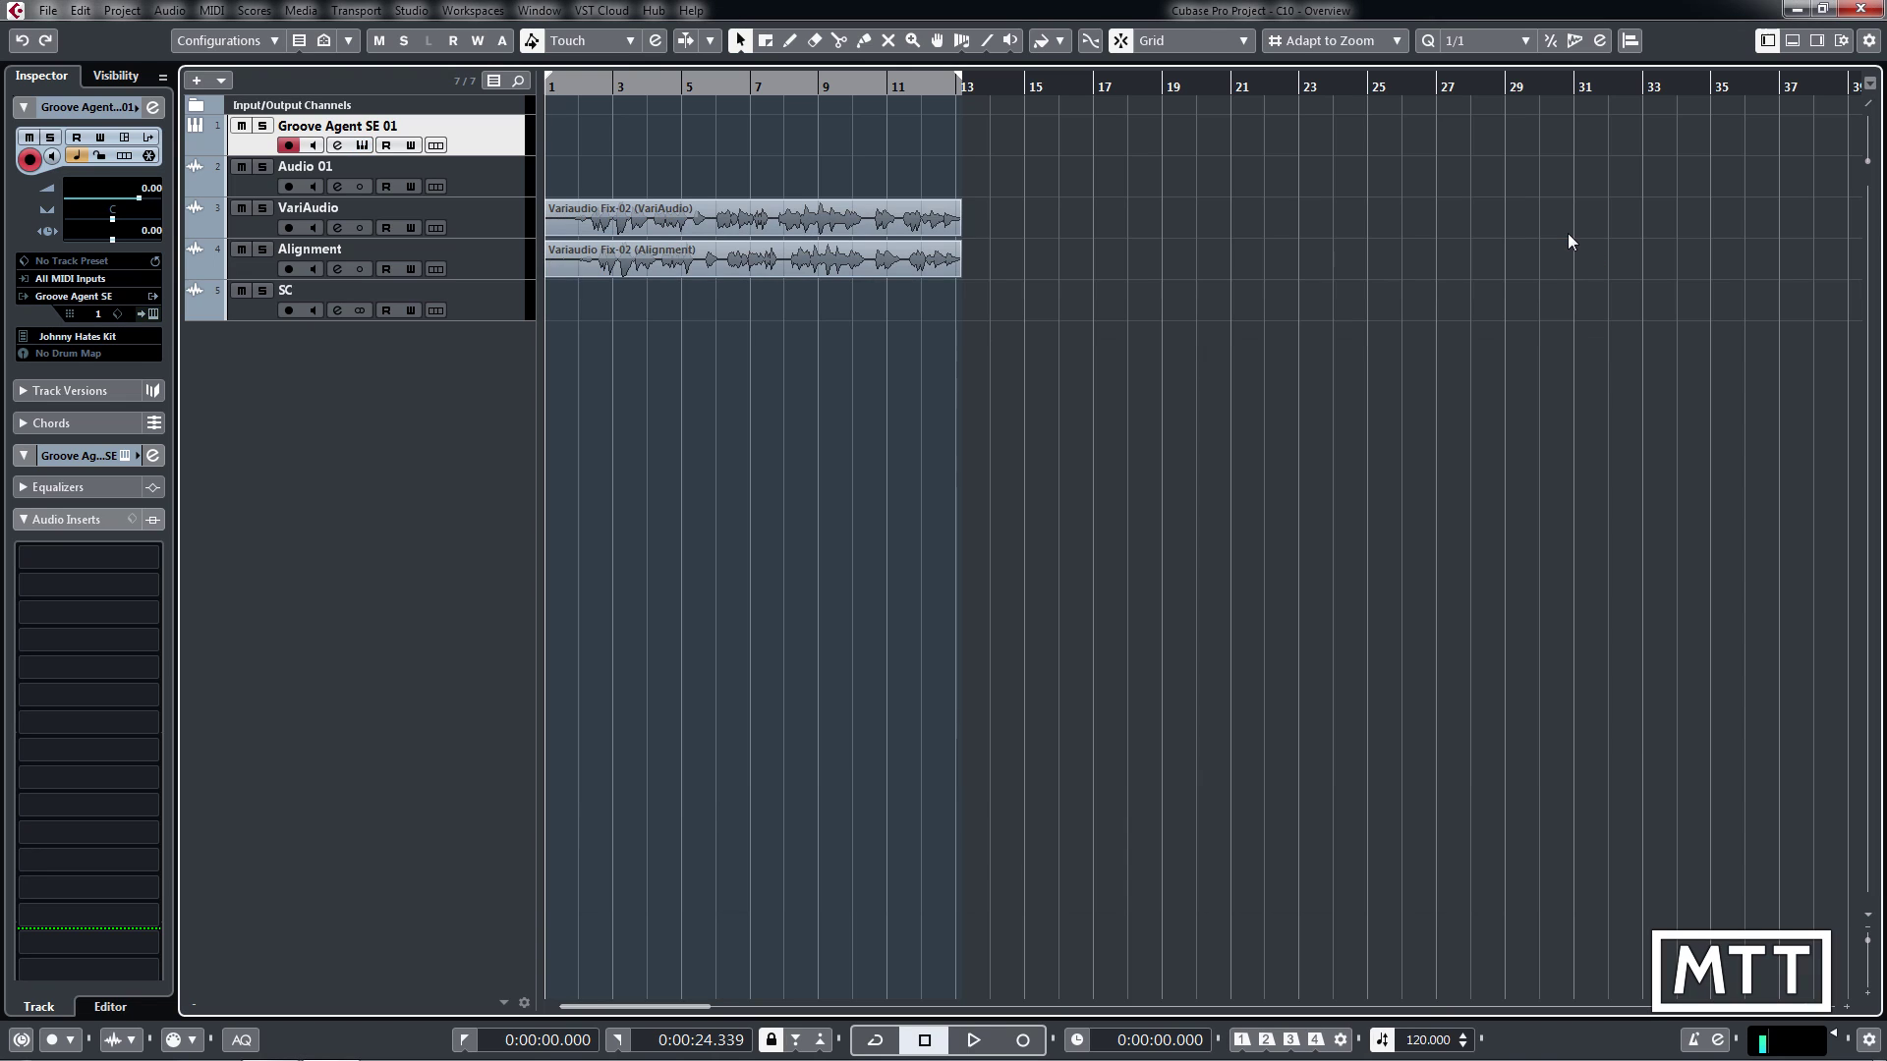
Open the Distroyer insert on the Audio 01 track to view its controls, and close it
{"action": "left_click", "coordinate": [504, 181]}
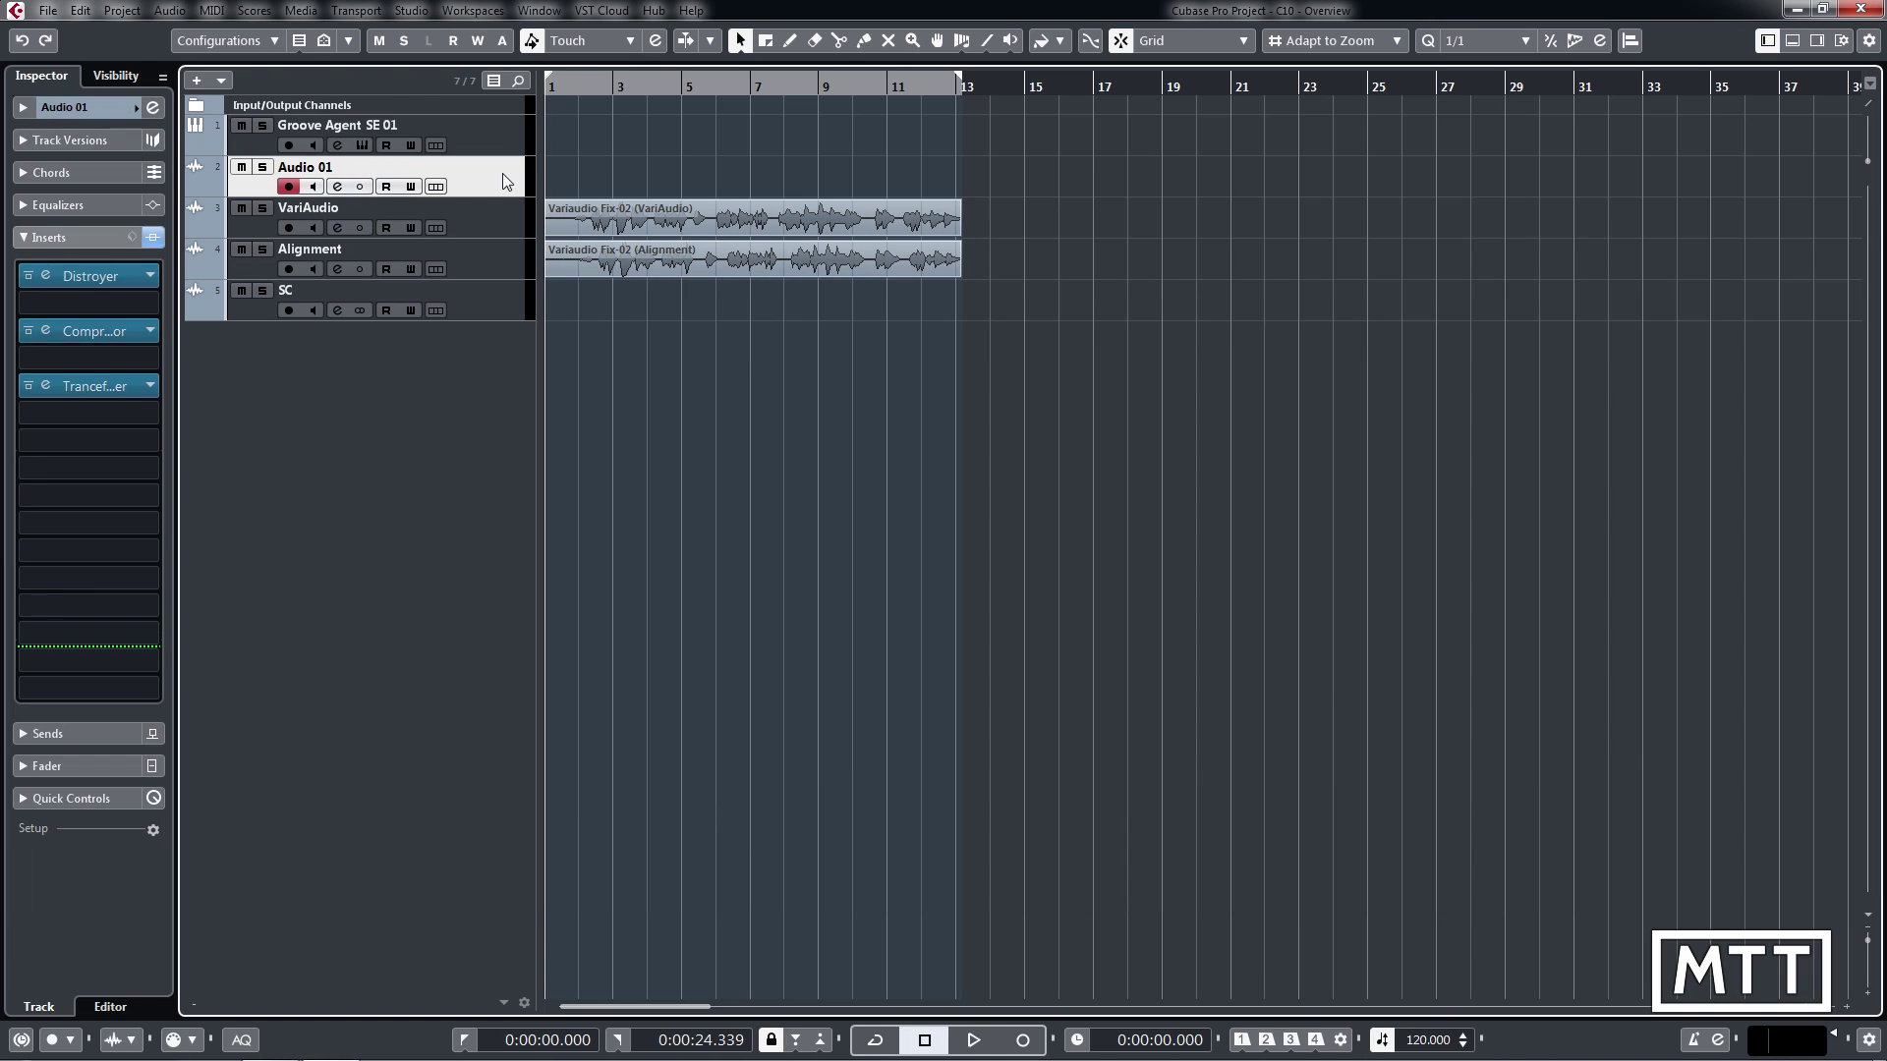
{"action": "left_click", "coordinate": [46, 276]}
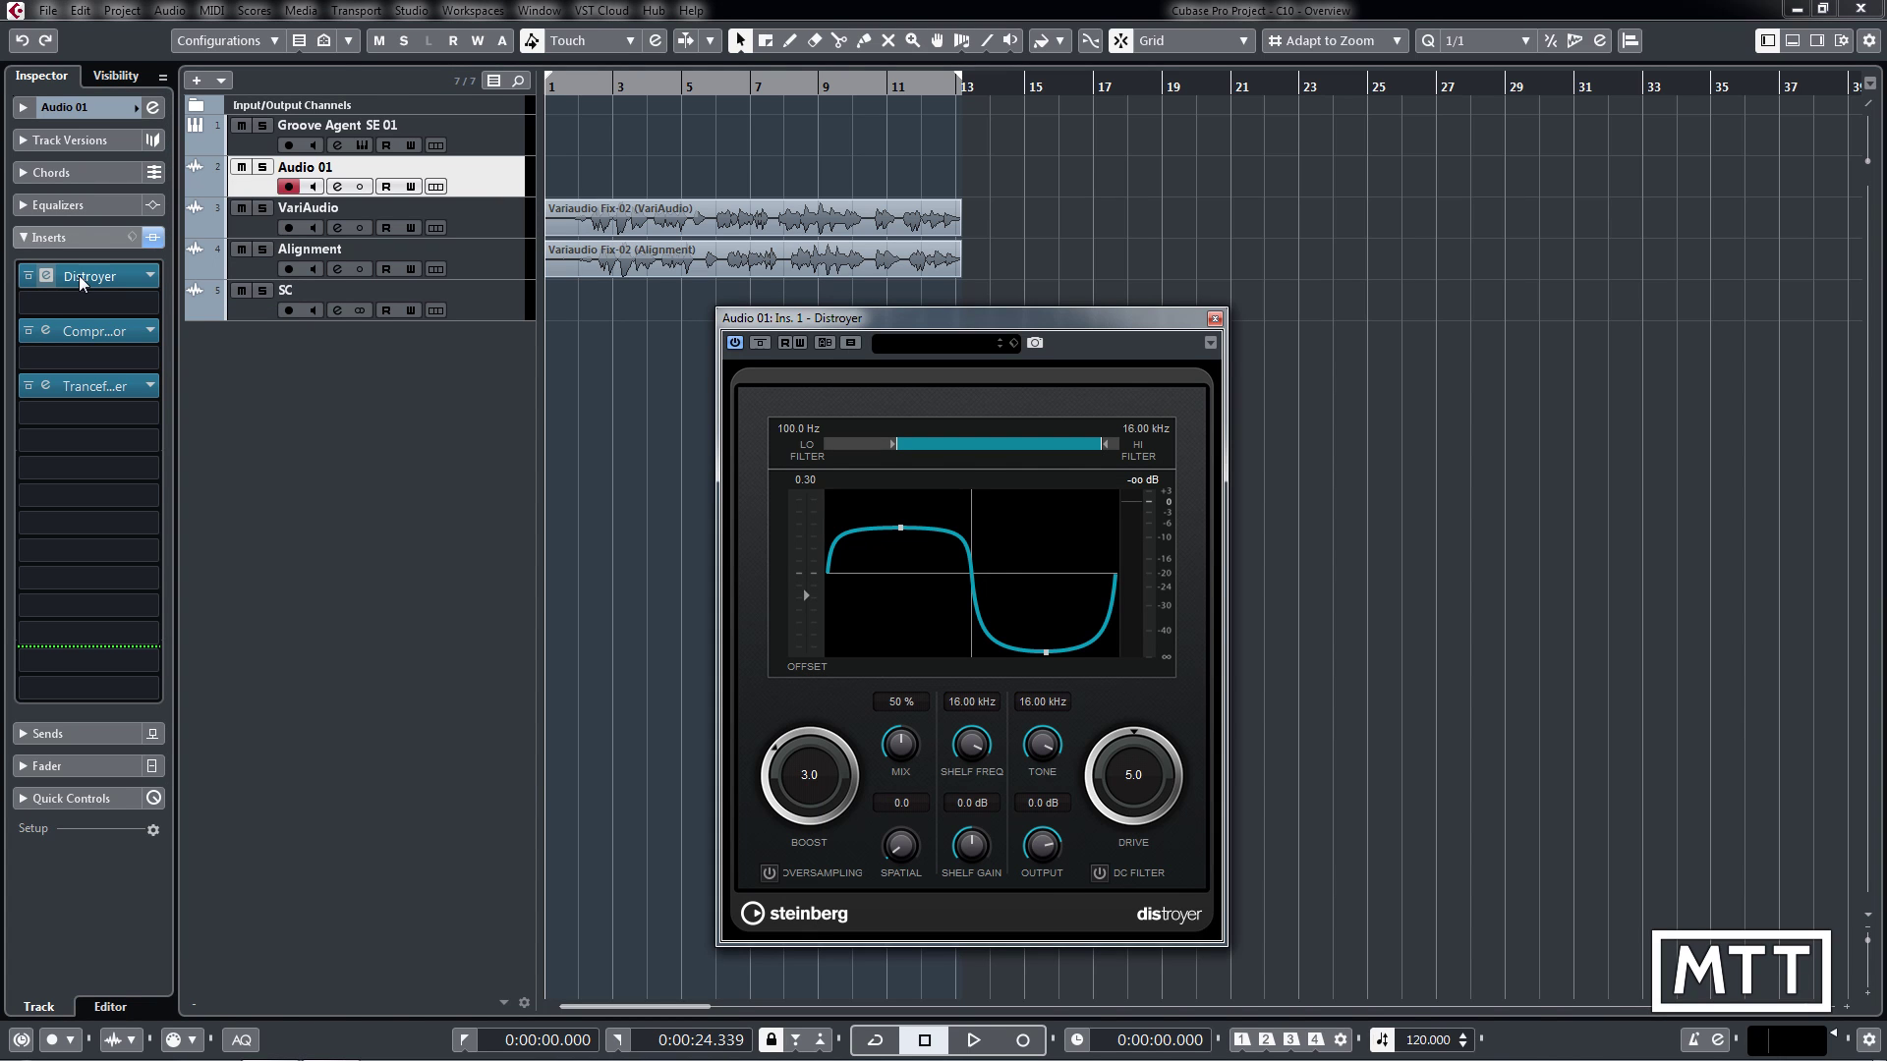
{"action": "left_click_drag", "start_coordinate": [921, 316], "coordinate": [953, 285]}
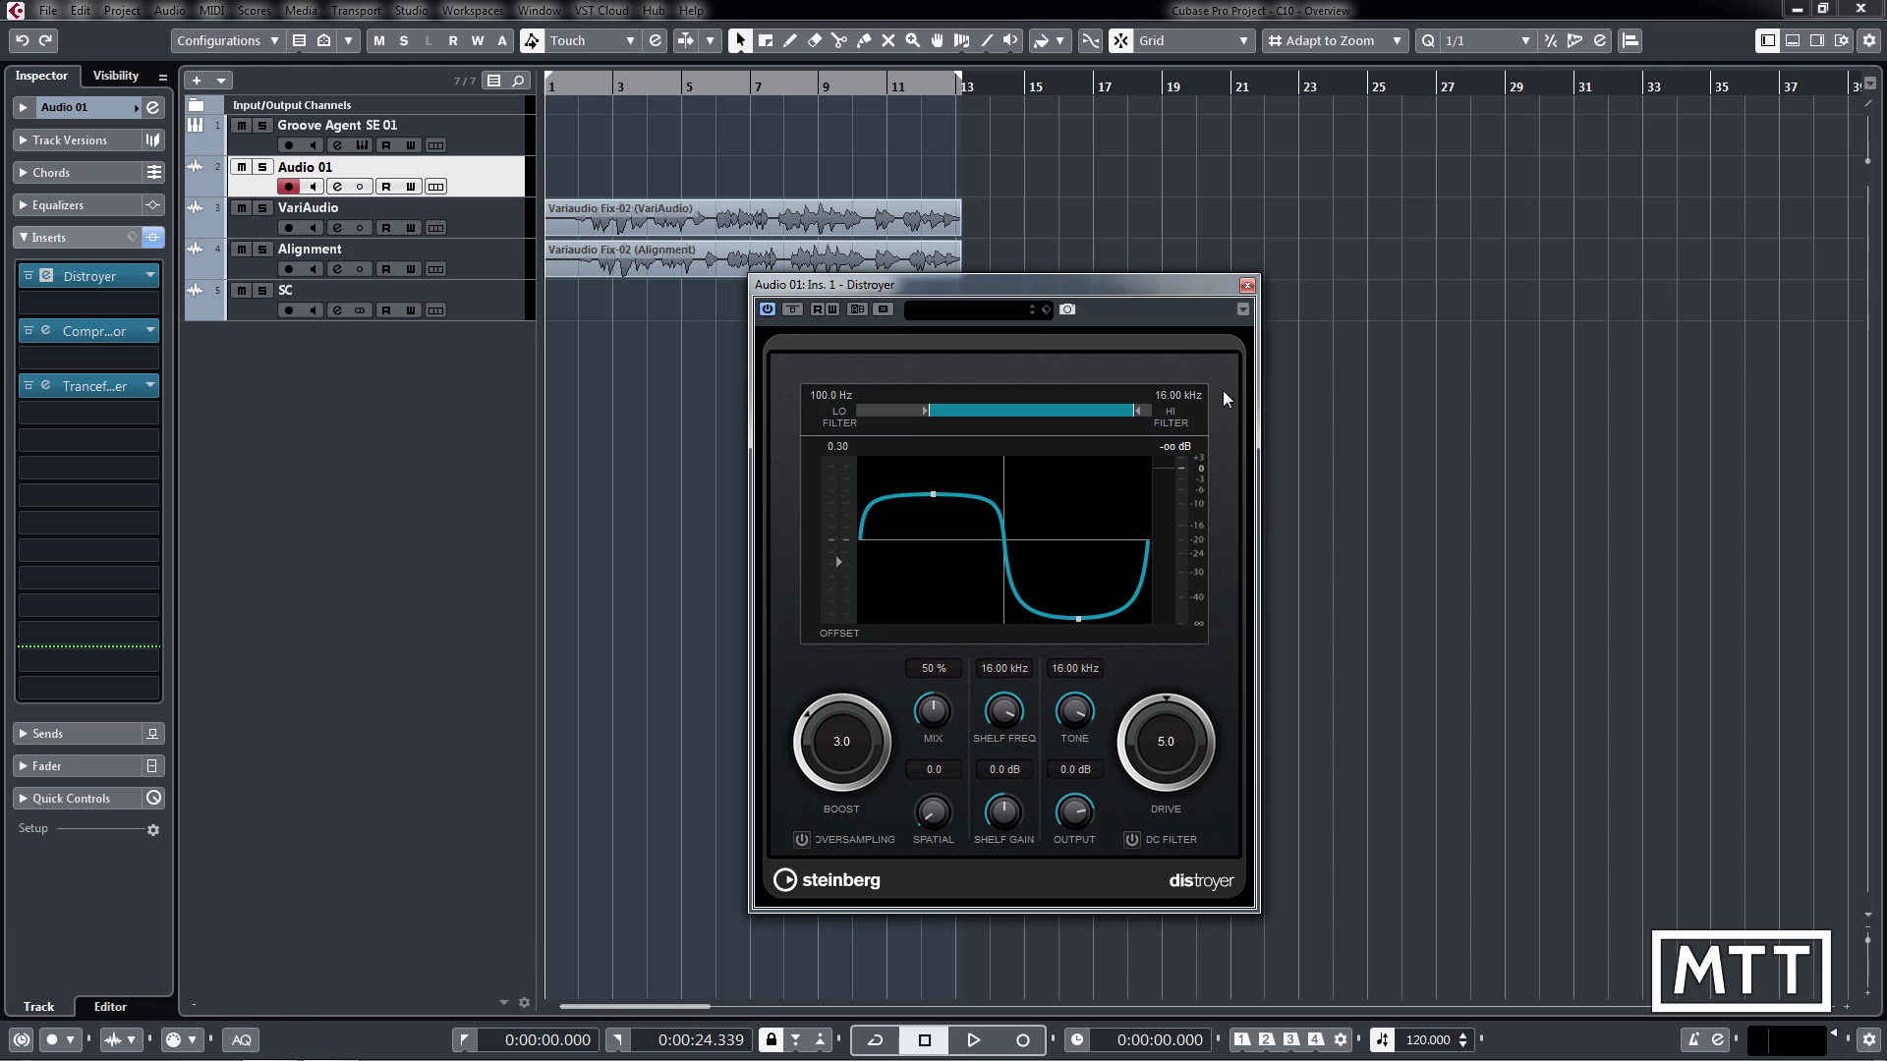
{"action": "left_click", "coordinate": [1247, 285]}
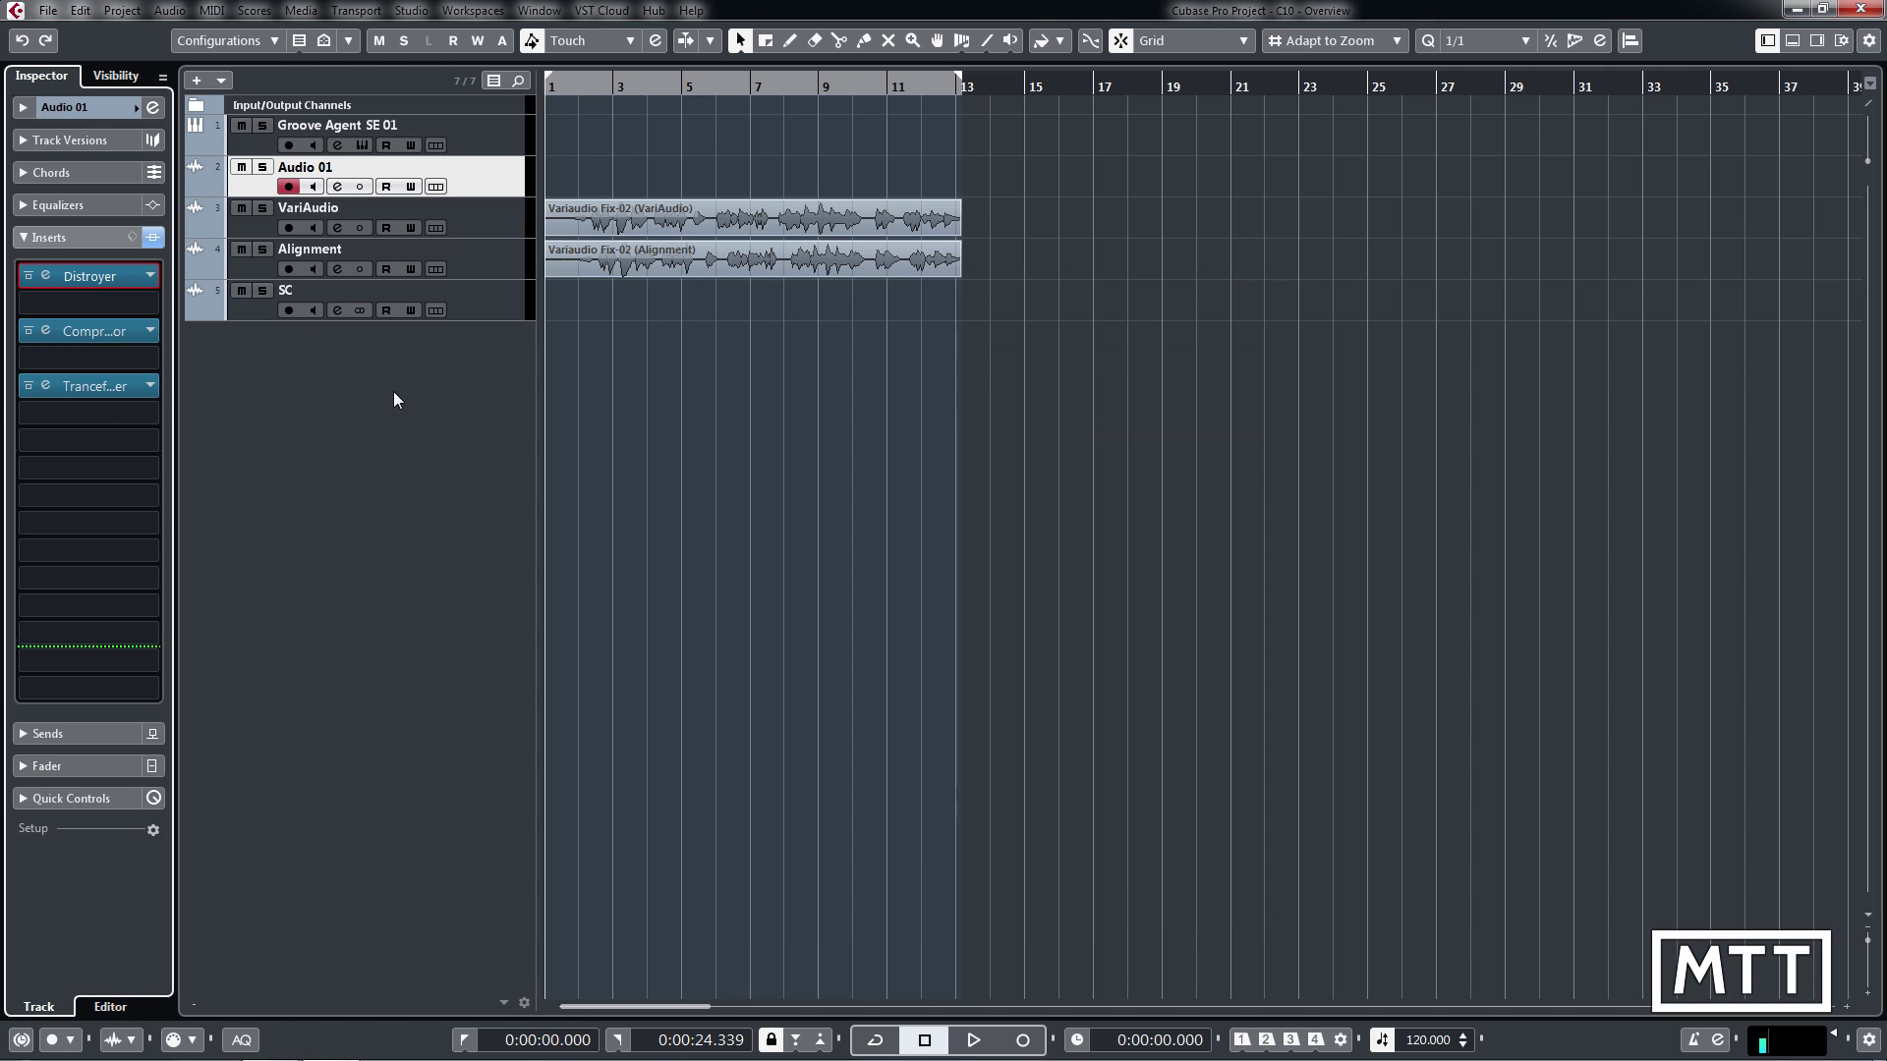
View the editors of the Compressor and Tranceformer inserts on the Audio 01 track
{"action": "left_click", "coordinate": [46, 333]}
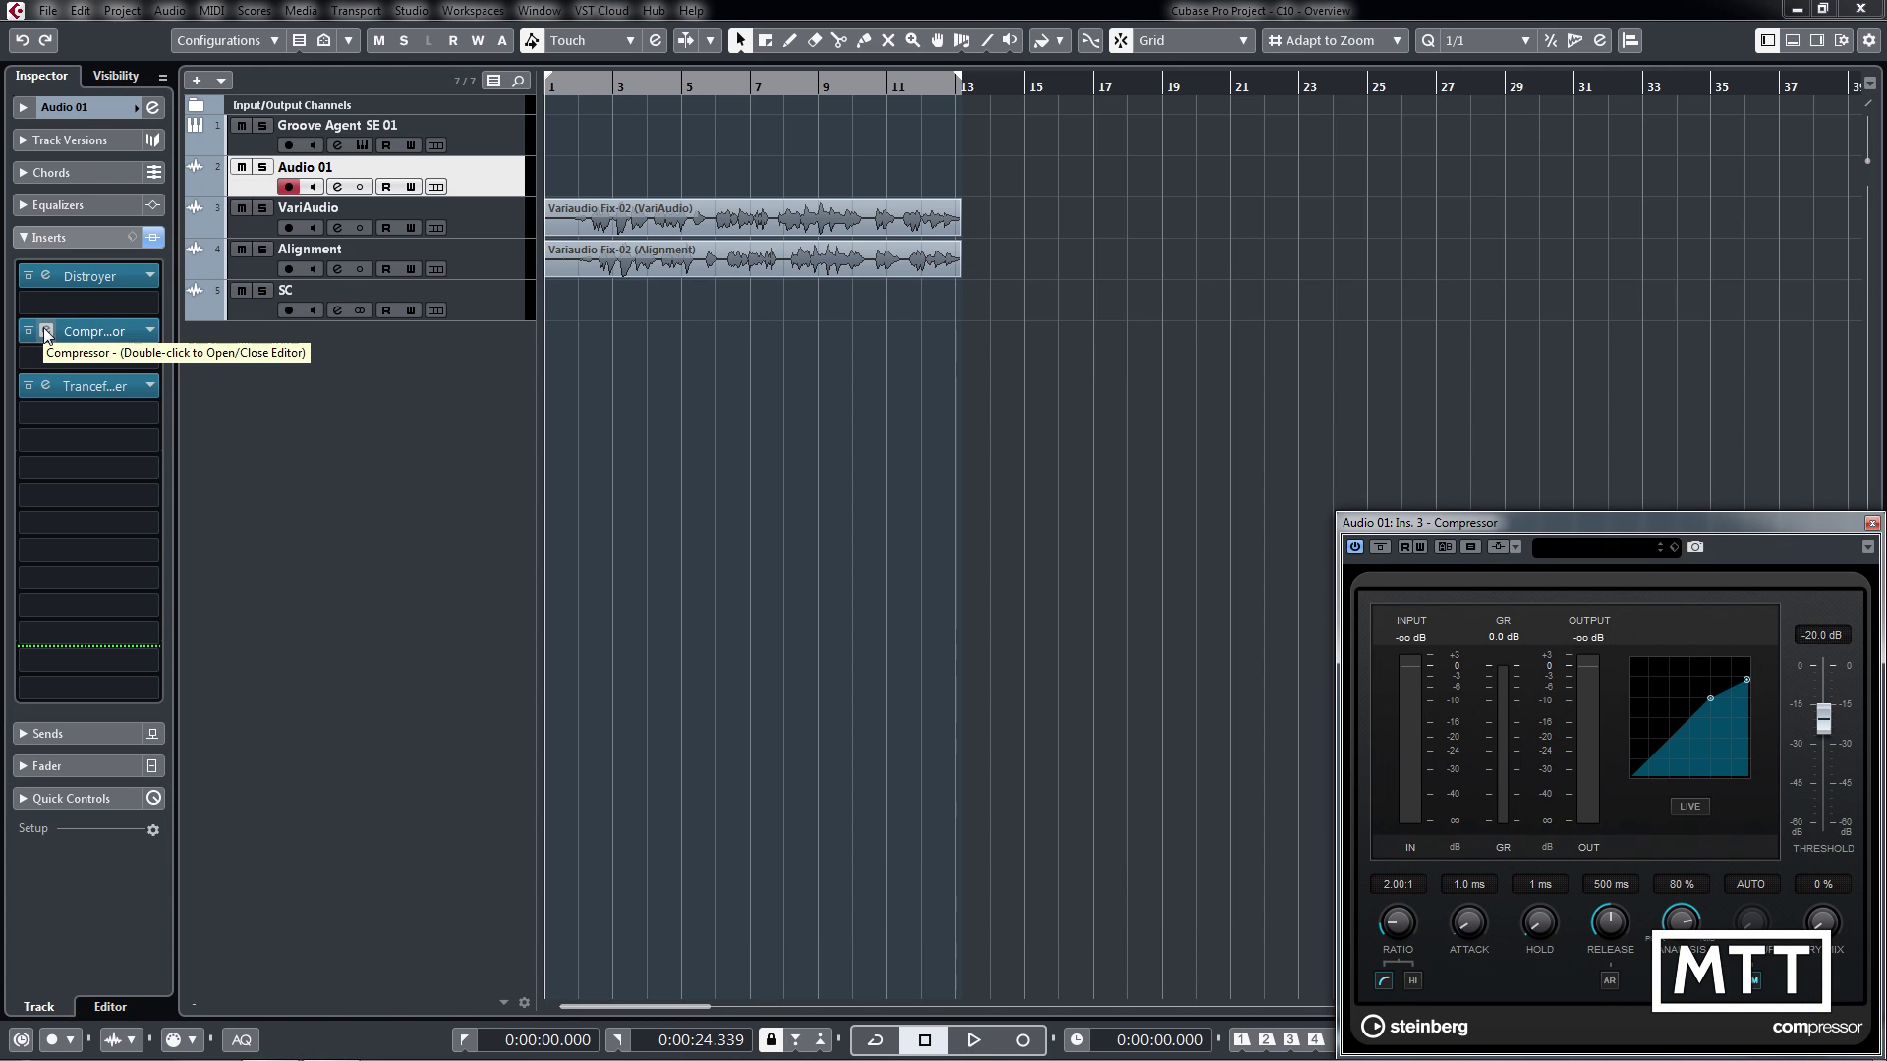
{"action": "left_click", "coordinate": [47, 333]}
{"action": "left_click", "coordinate": [46, 386]}
{"action": "left_click", "coordinate": [46, 388]}
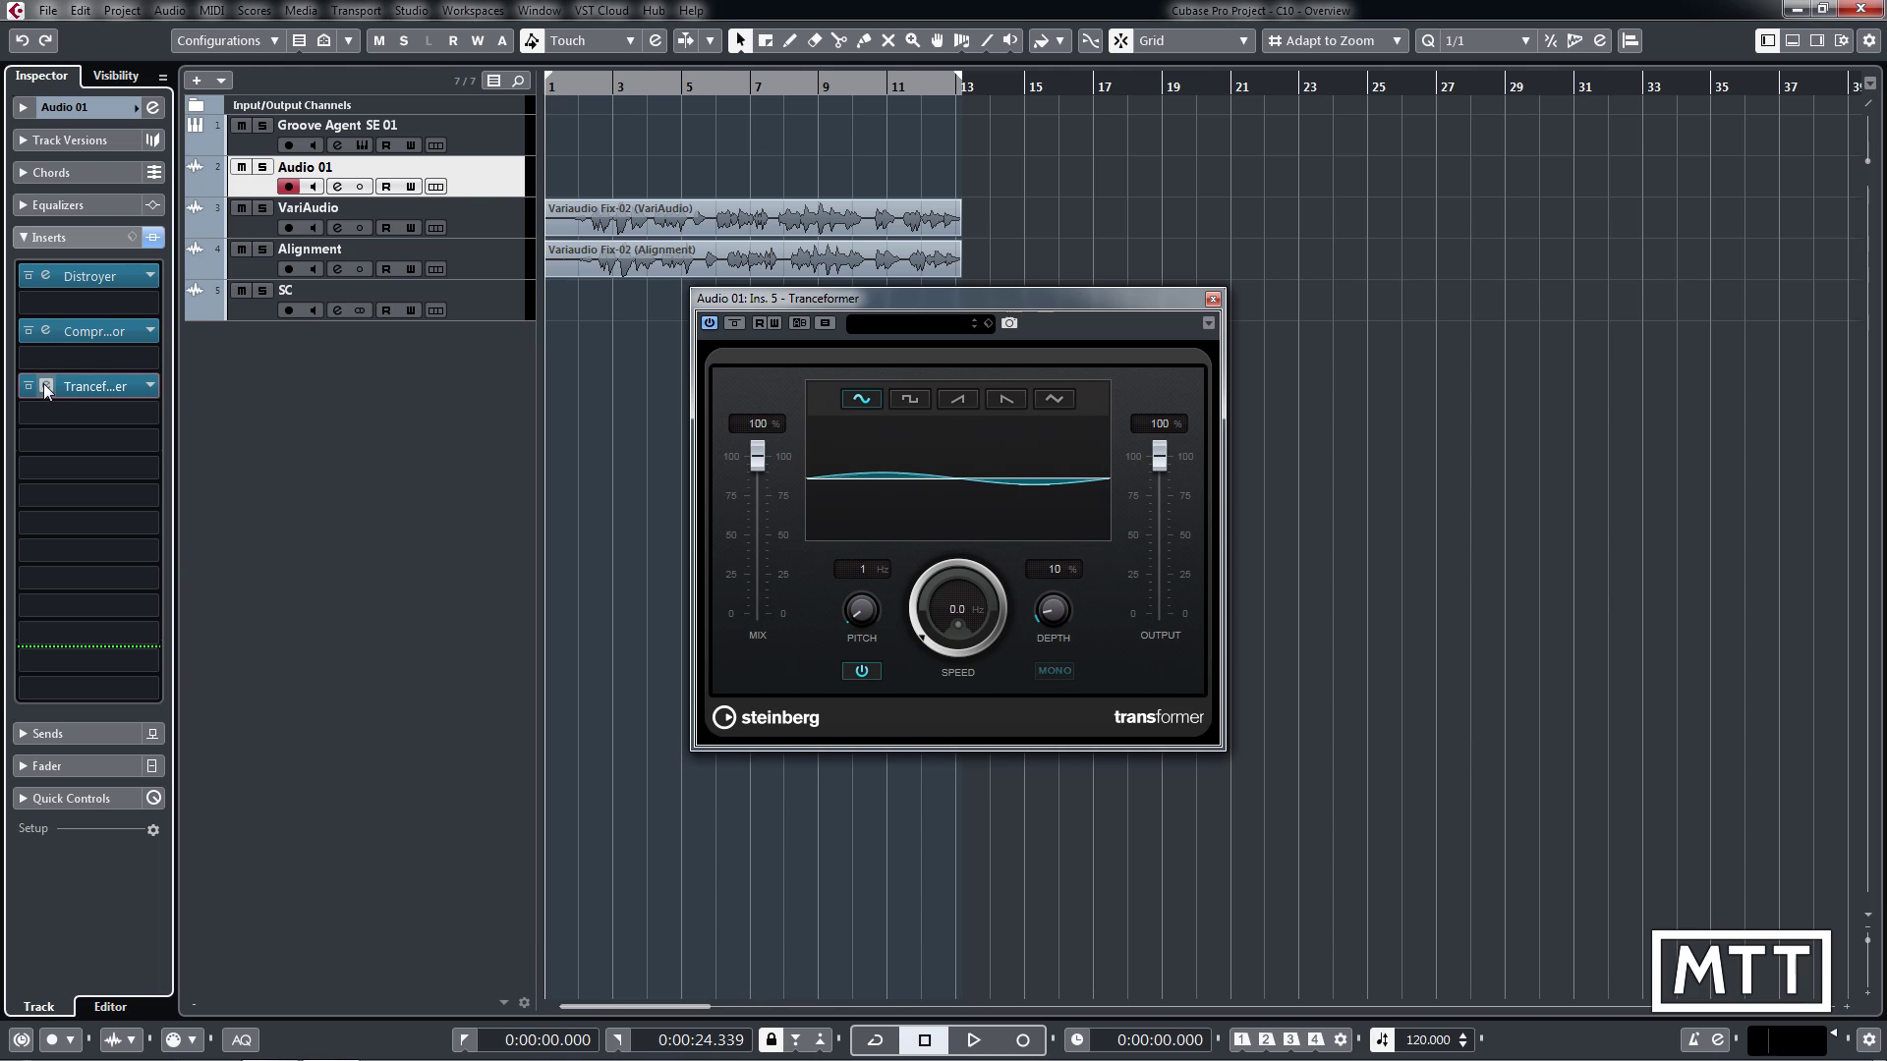
{"action": "left_click", "coordinate": [46, 388]}
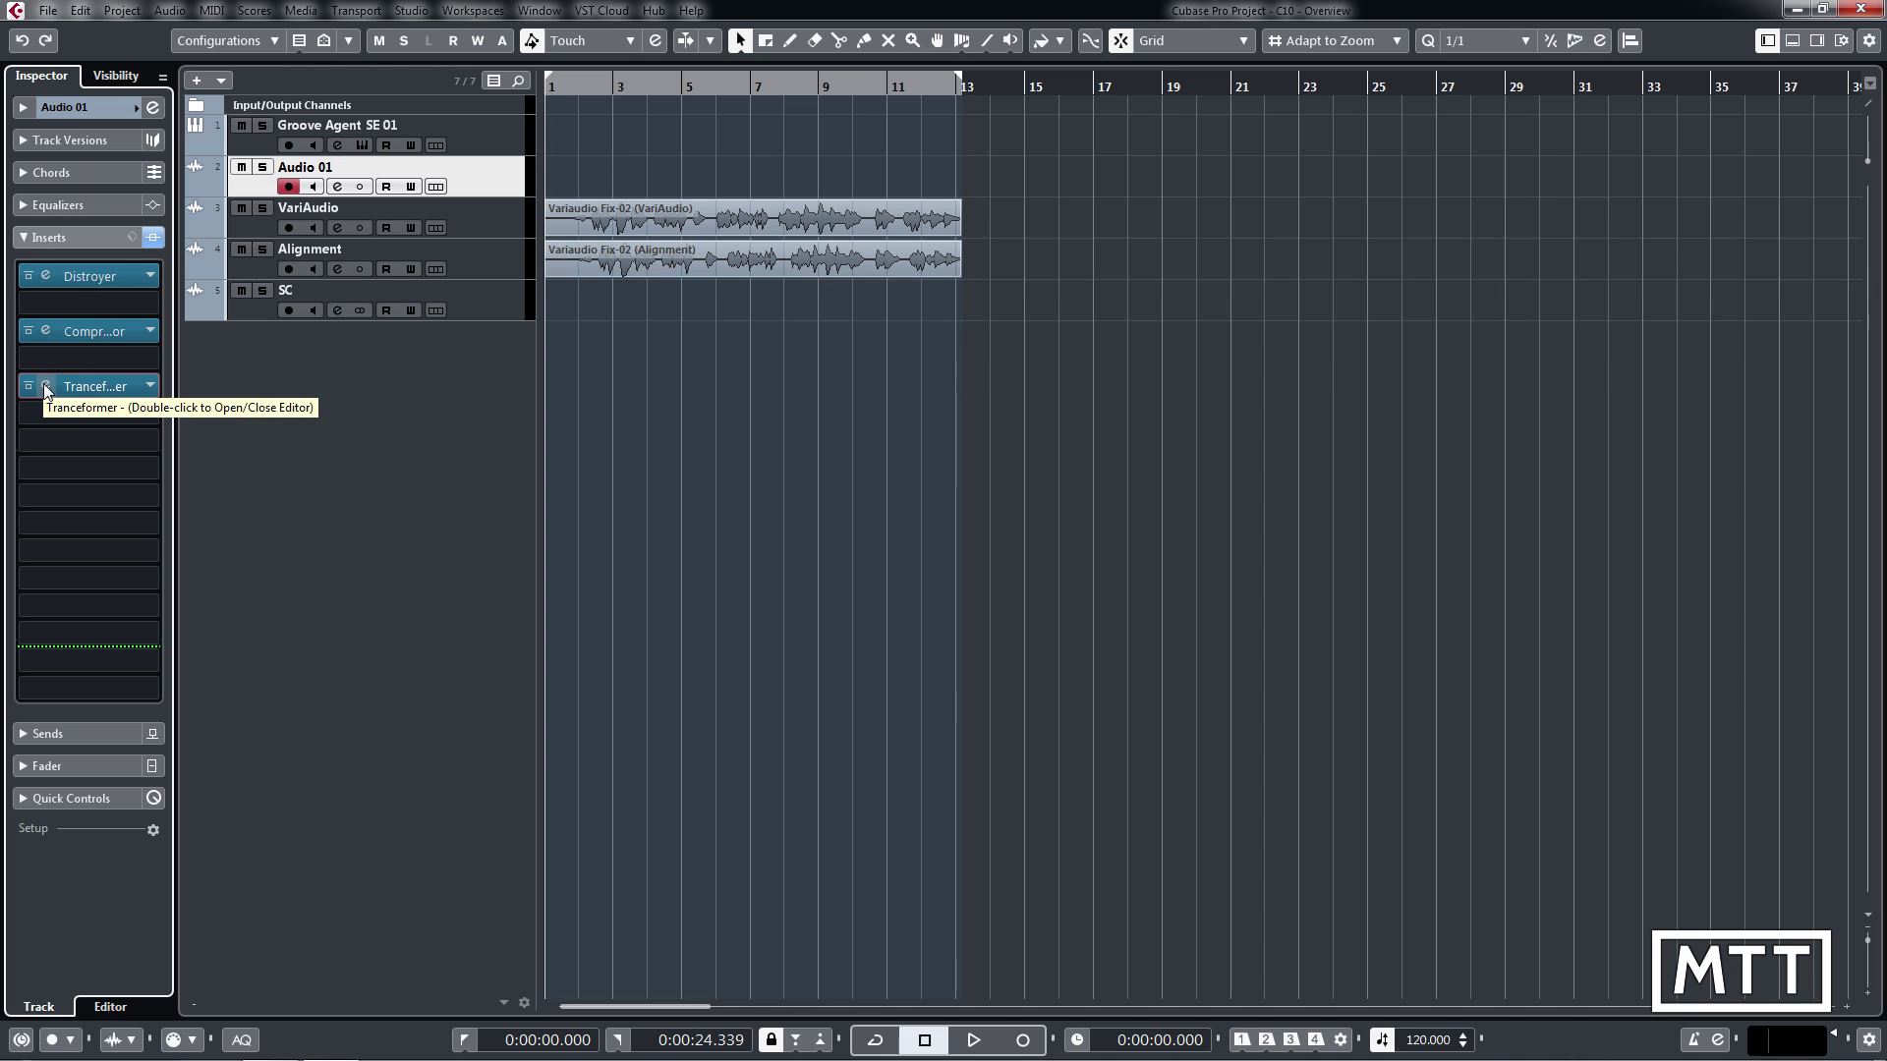
{"action": "left_click", "coordinate": [46, 387]}
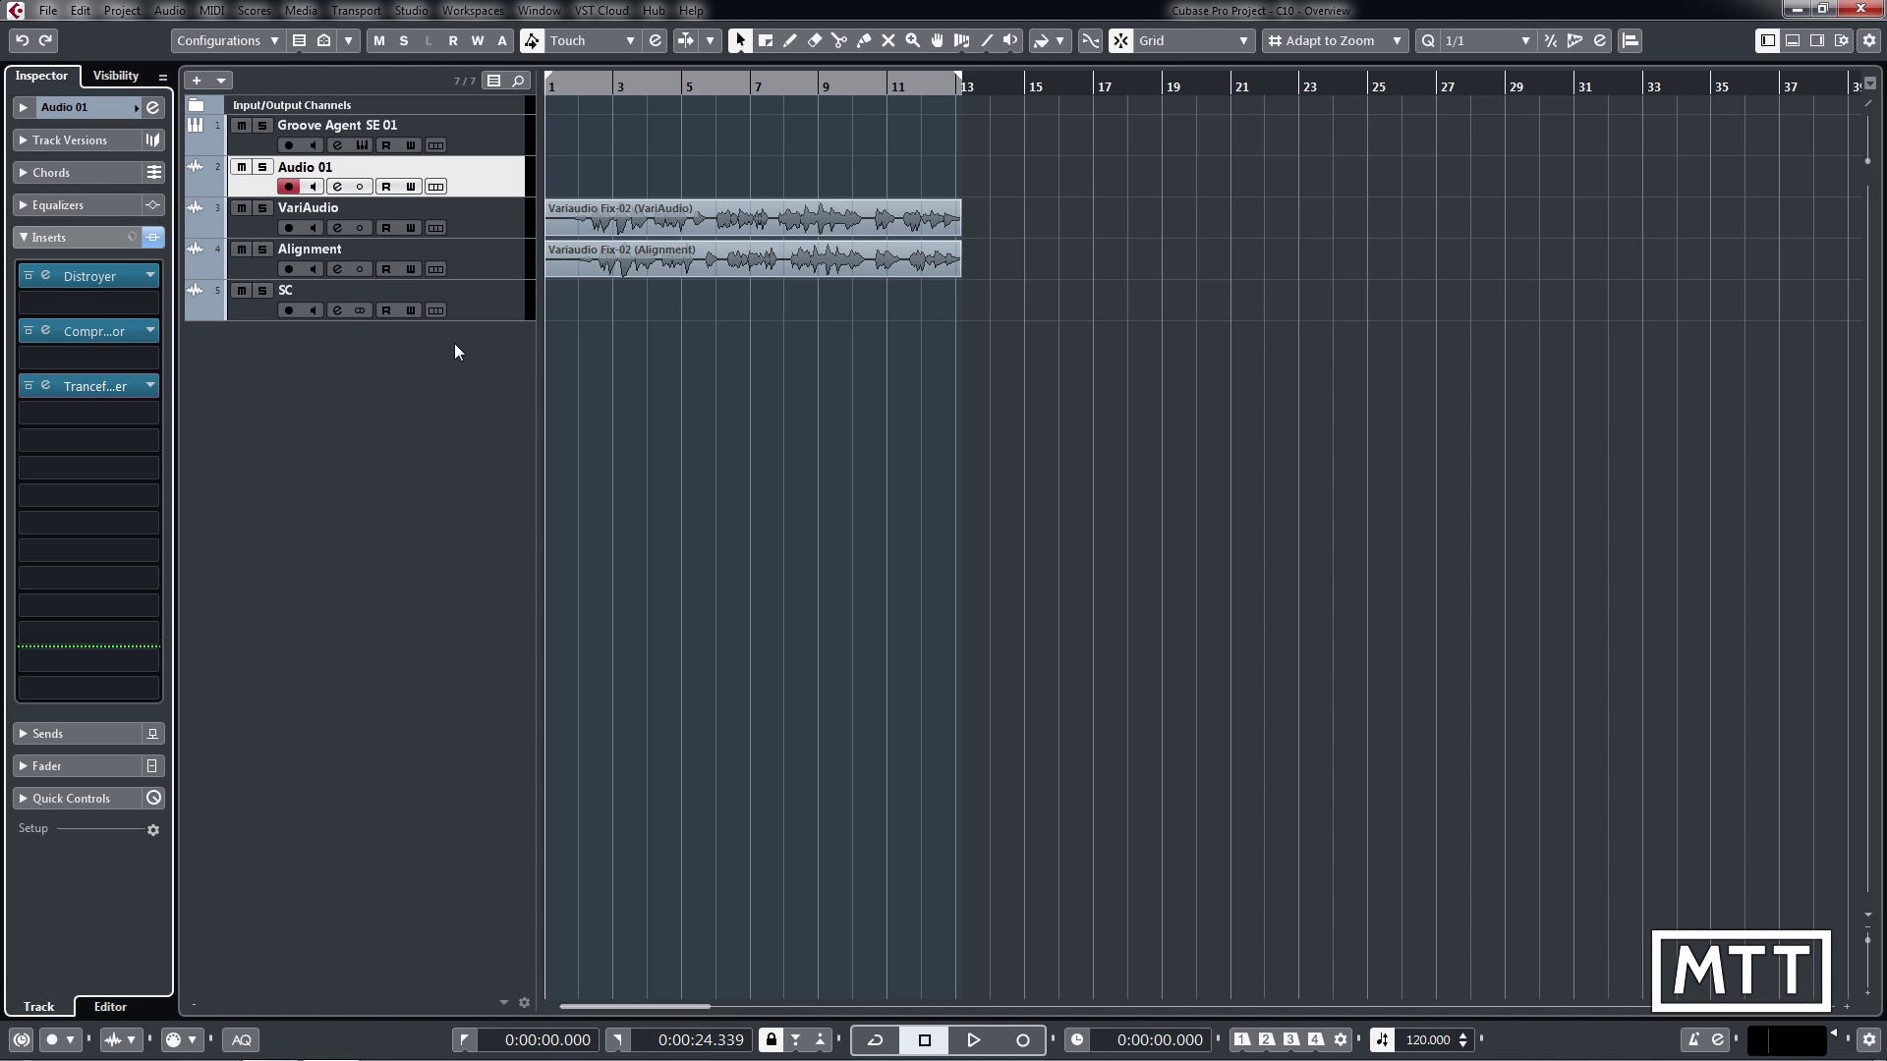
Examine the side-chain inputs and available source tracks in the SC track's Compressor insert, and close it
{"action": "left_click", "coordinate": [415, 313]}
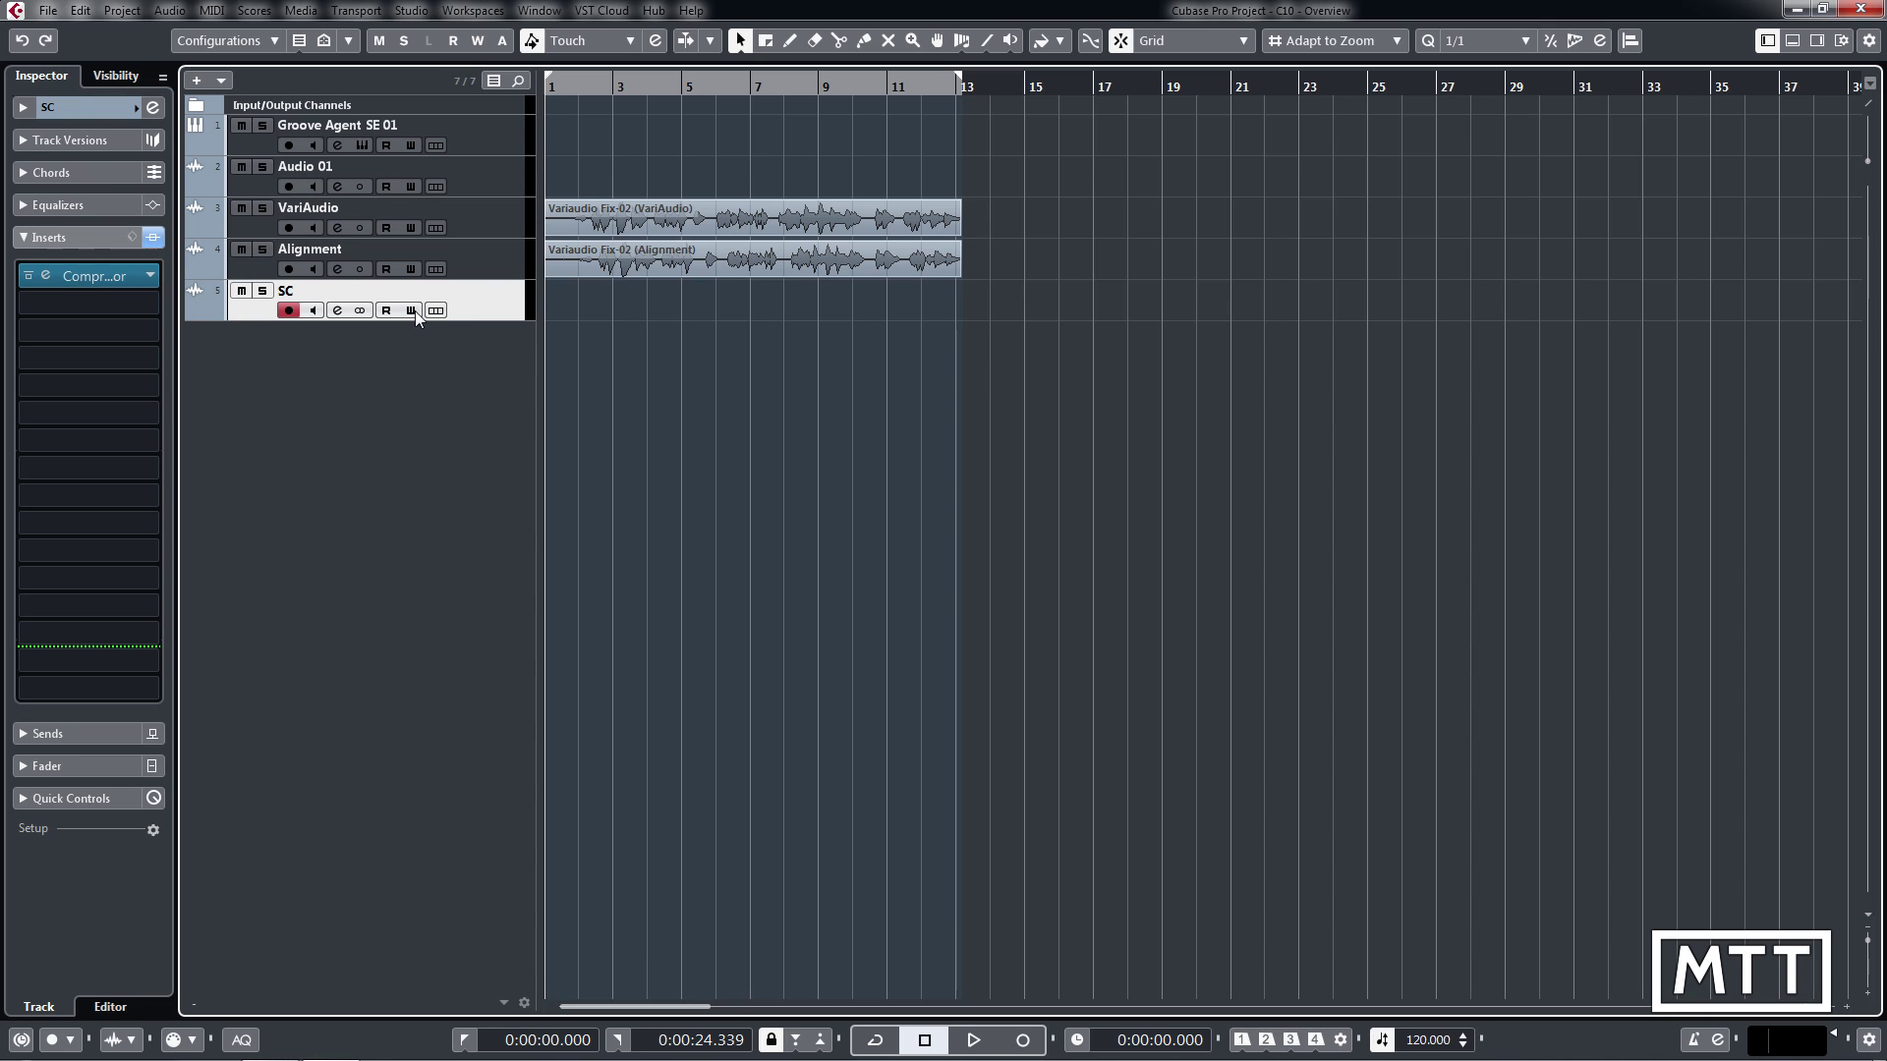
{"action": "left_click", "coordinate": [45, 276]}
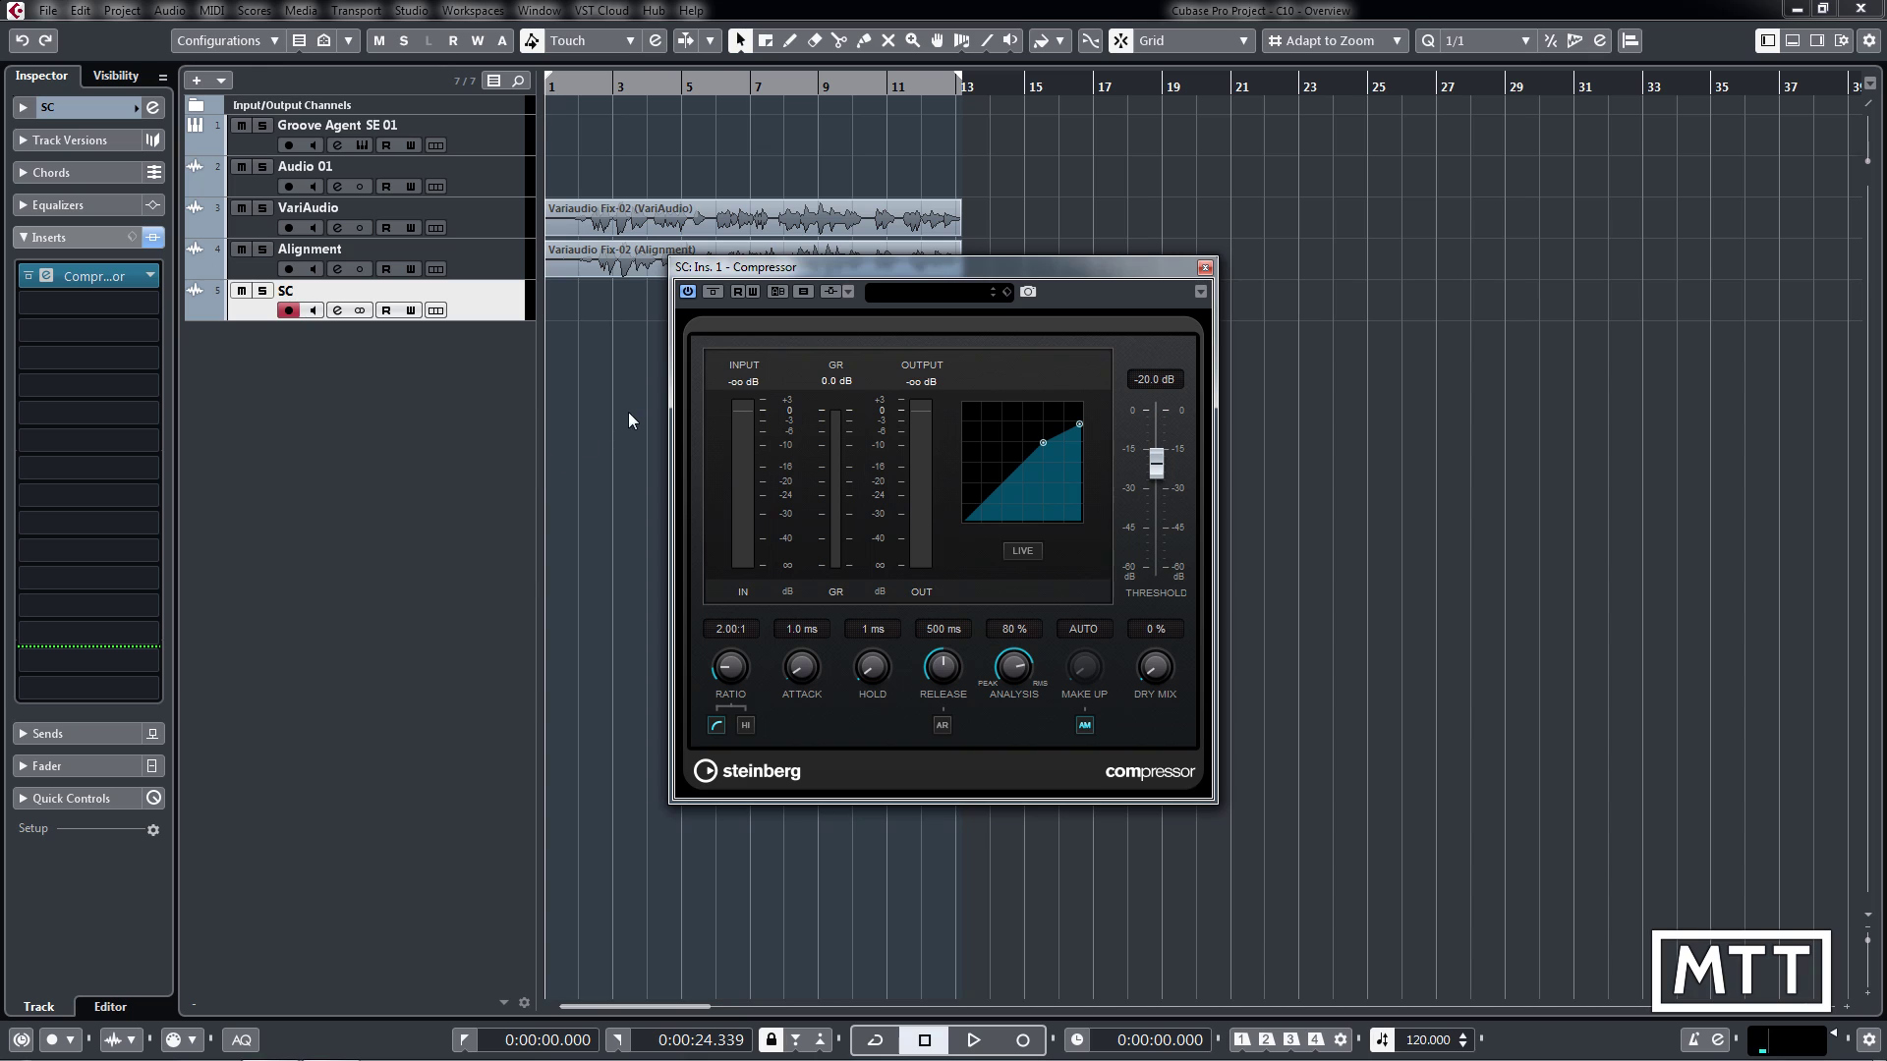
{"action": "left_click", "coordinate": [851, 294]}
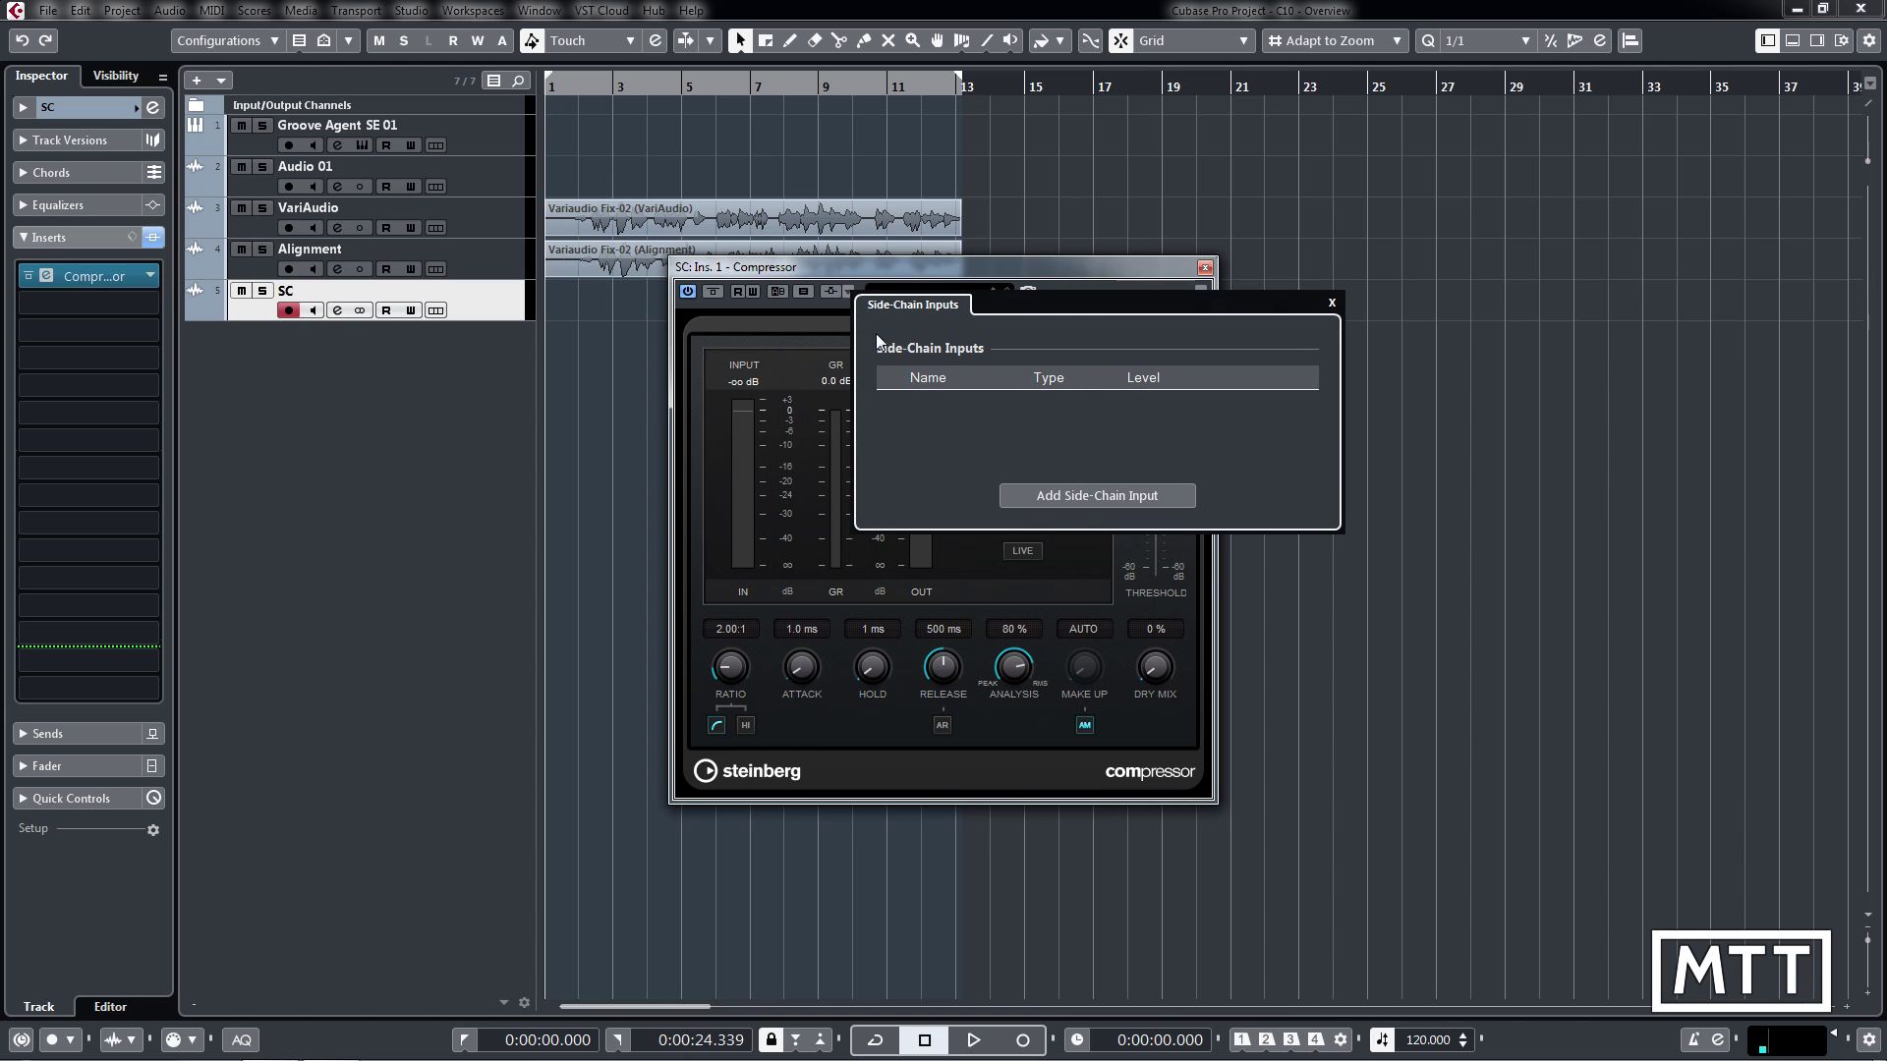
{"action": "left_click", "coordinate": [1094, 499]}
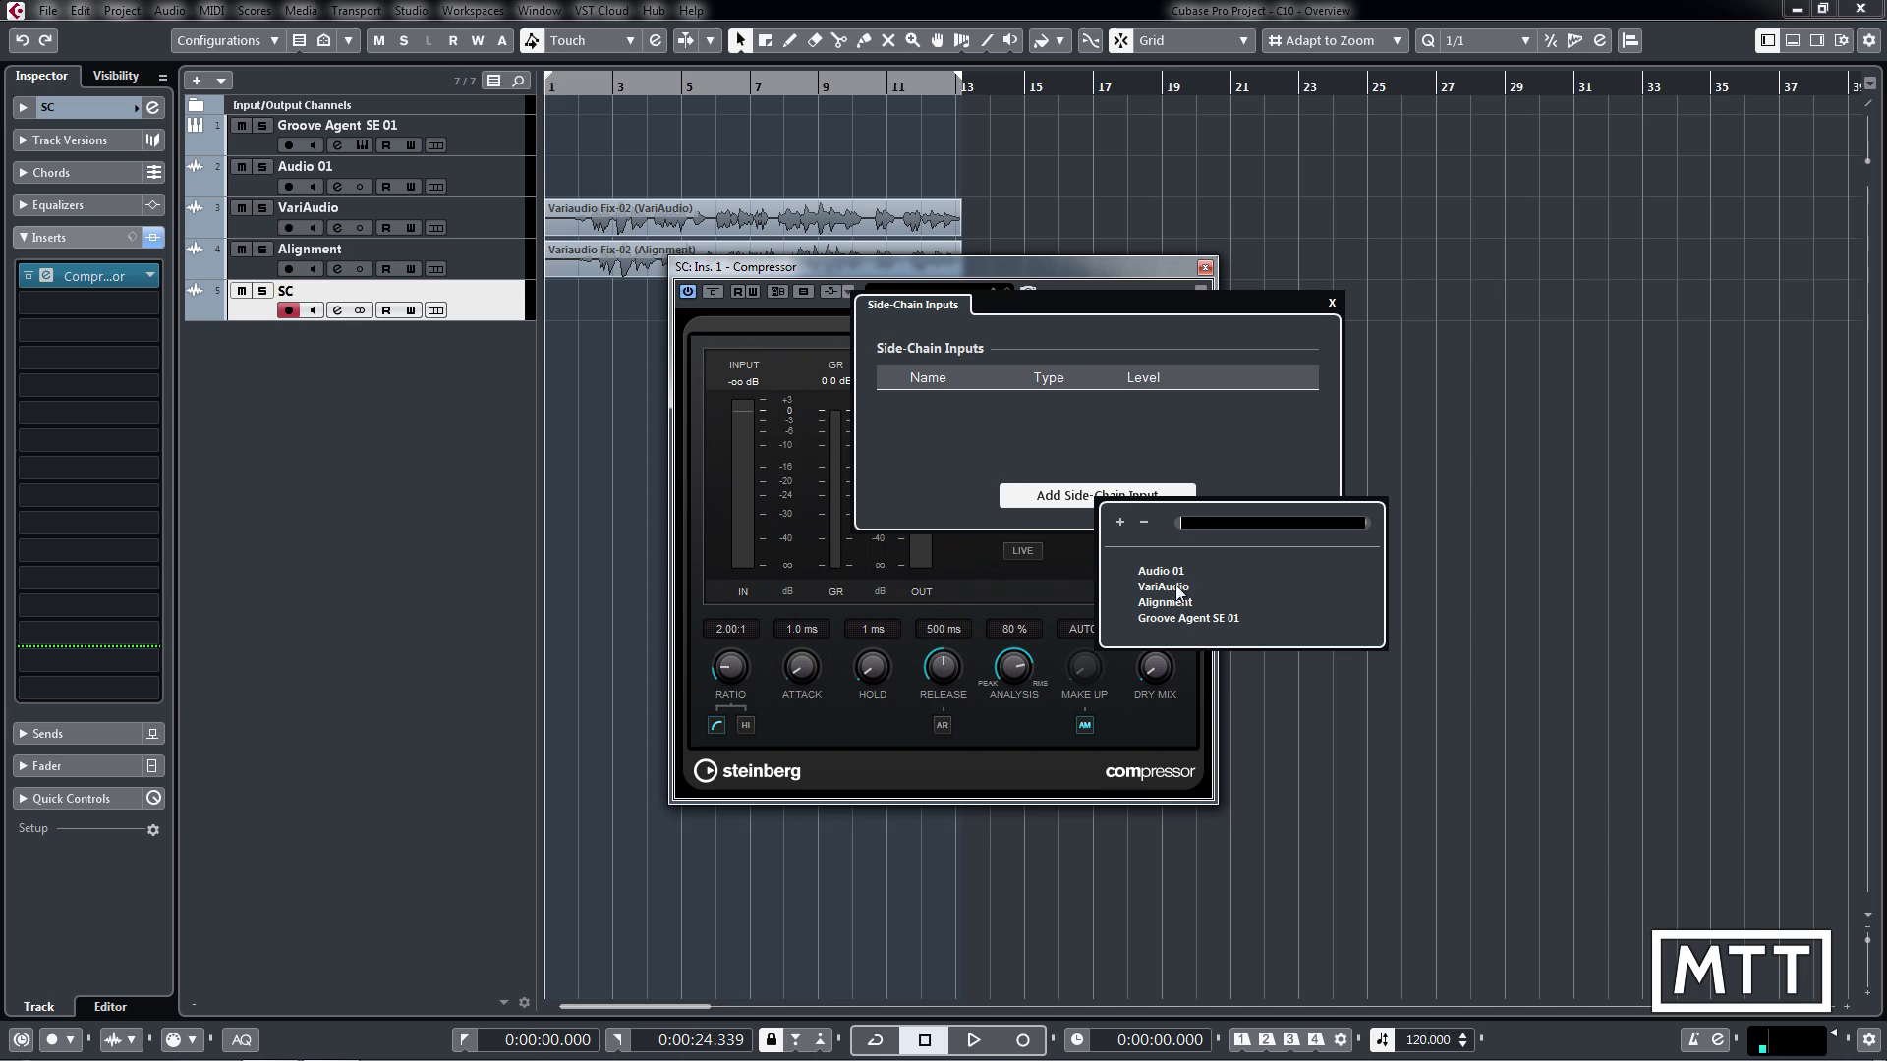
{"action": "left_click", "coordinate": [945, 408]}
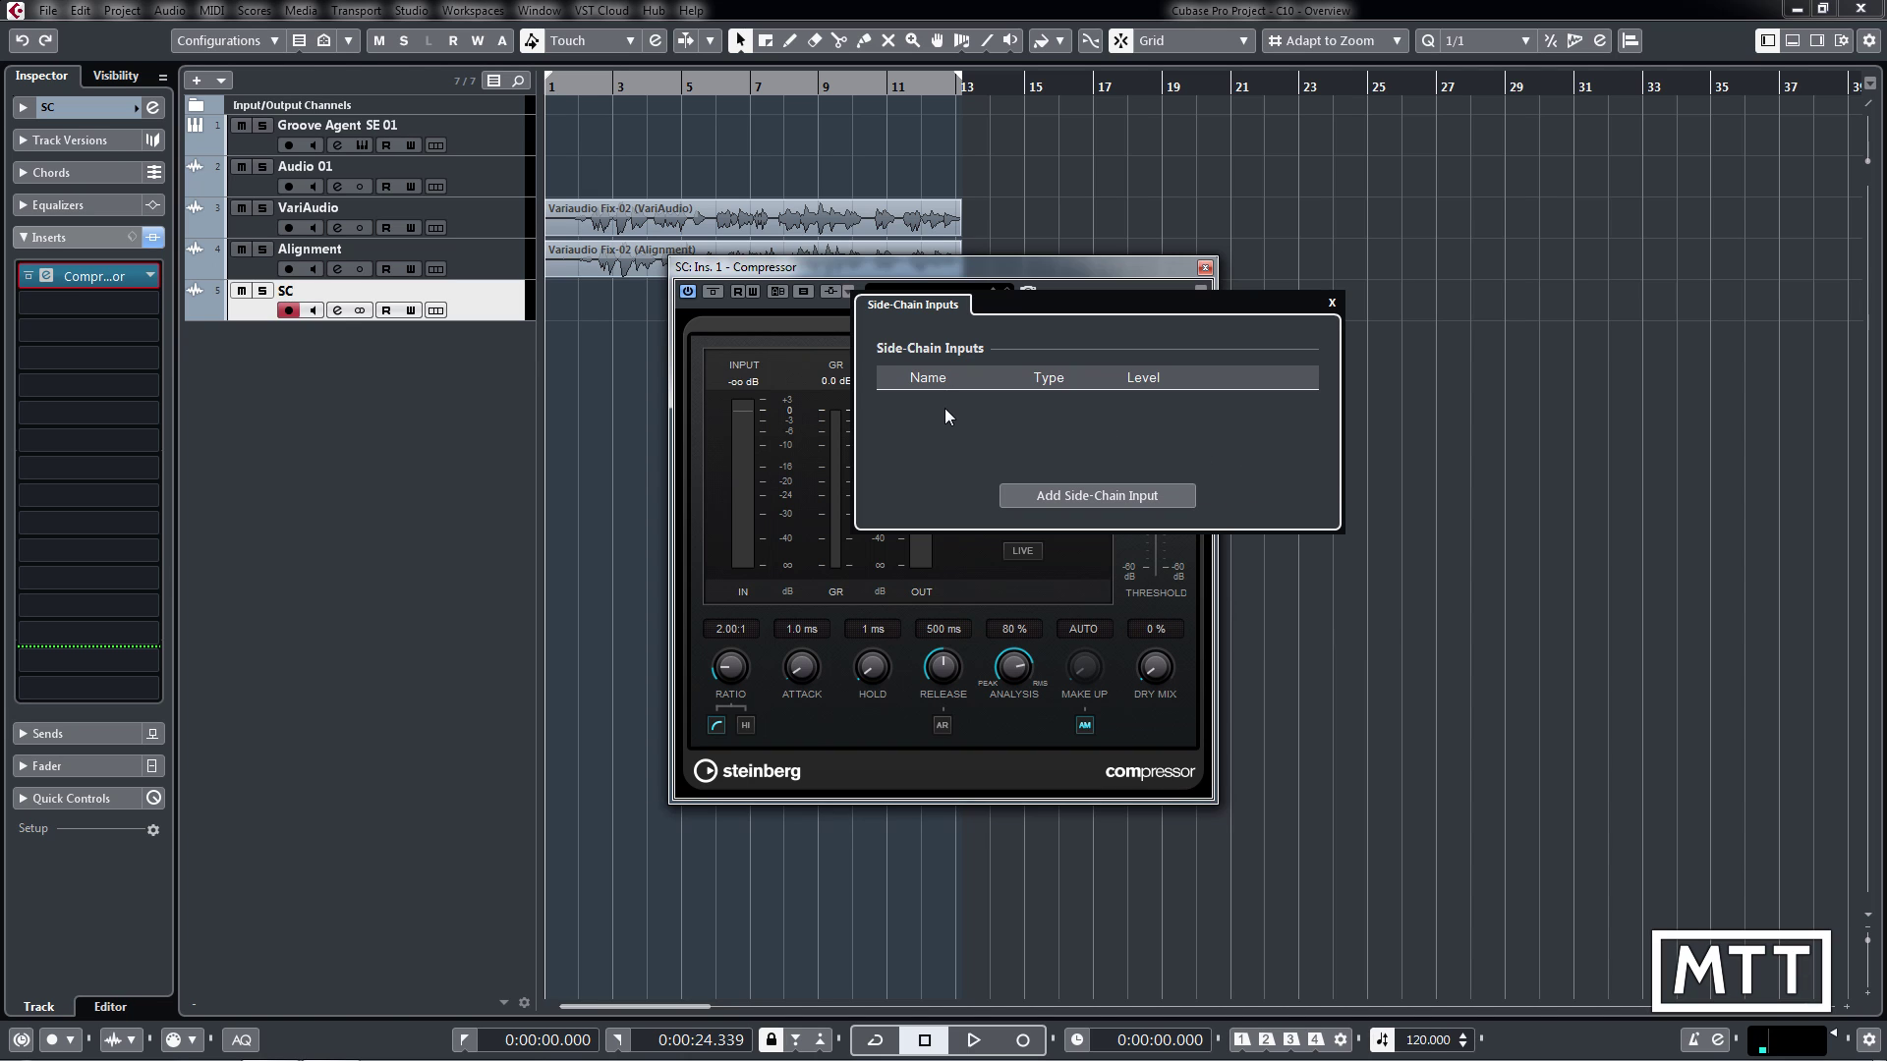
{"action": "left_click", "coordinate": [1332, 302]}
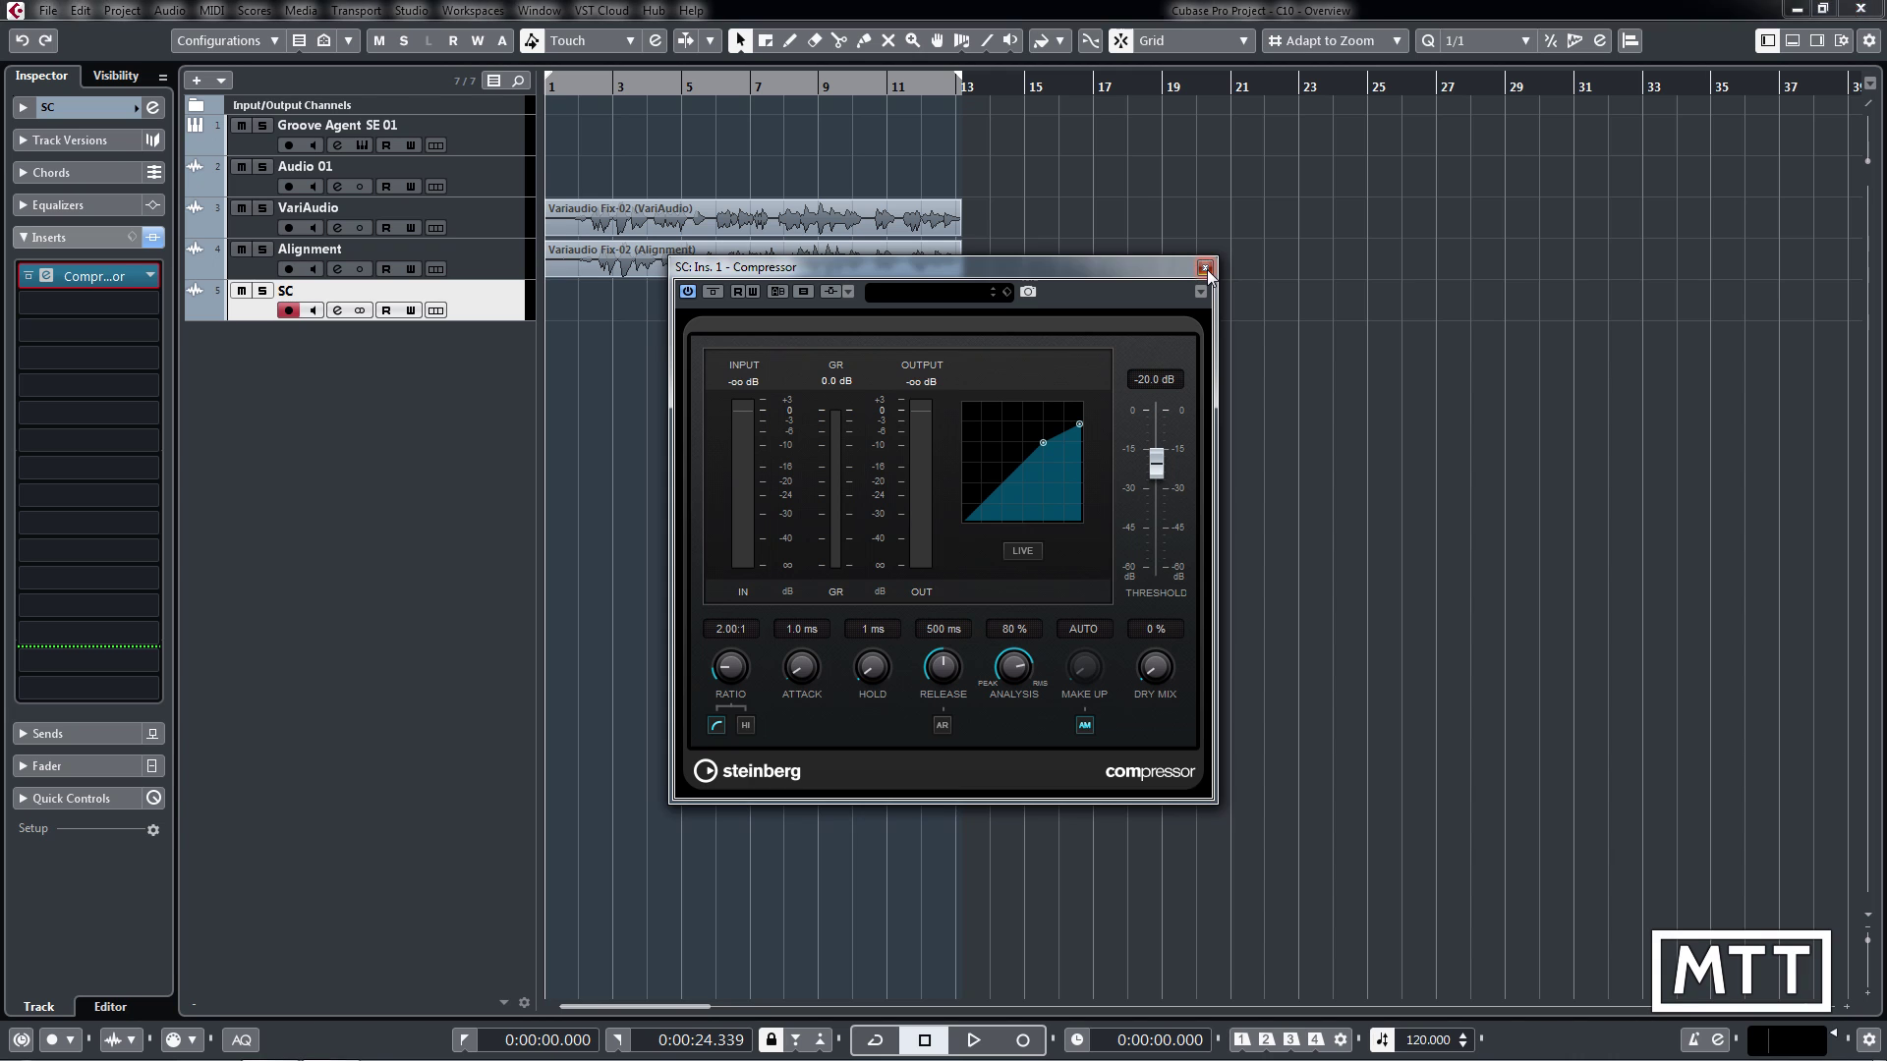
{"action": "left_click", "coordinate": [1205, 268]}
Open the VariAudio track's audio clip for sample editing and enable Edit VariAudio
{"action": "left_click", "coordinate": [495, 229]}
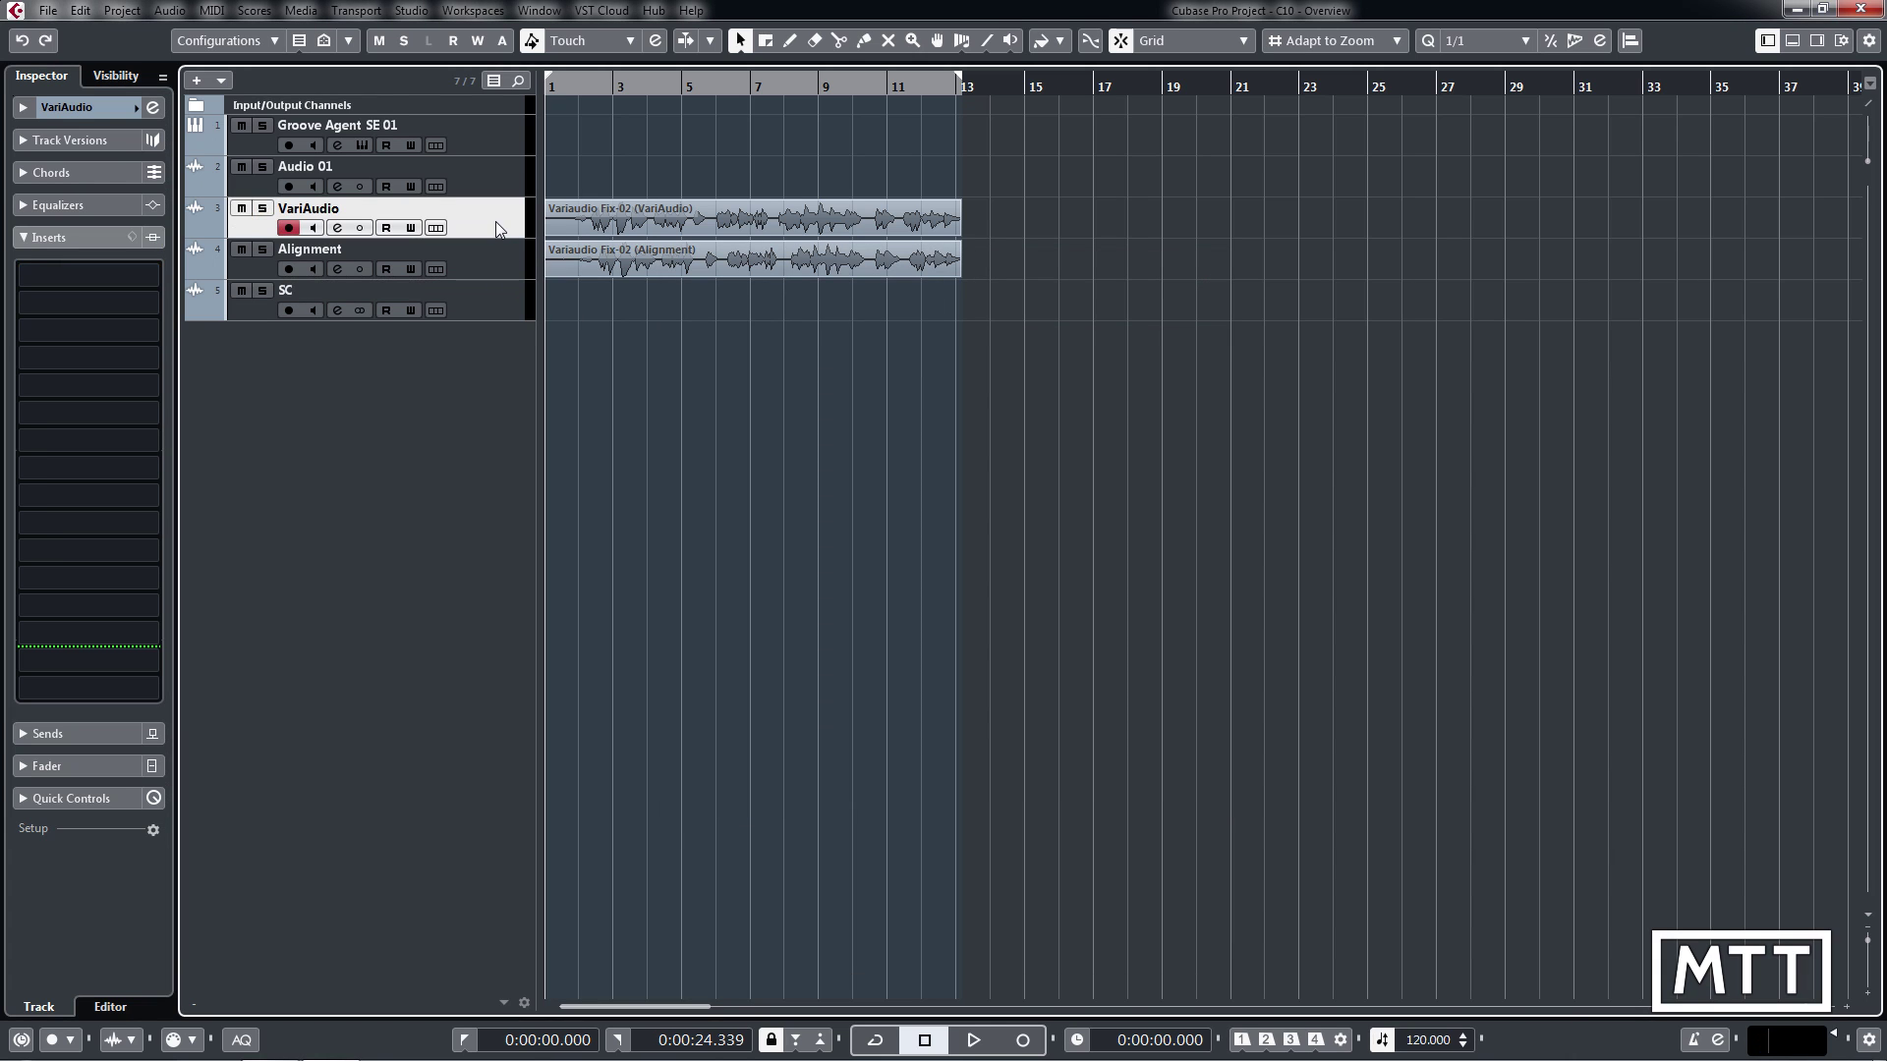
{"action": "double_click", "coordinate": [686, 227]}
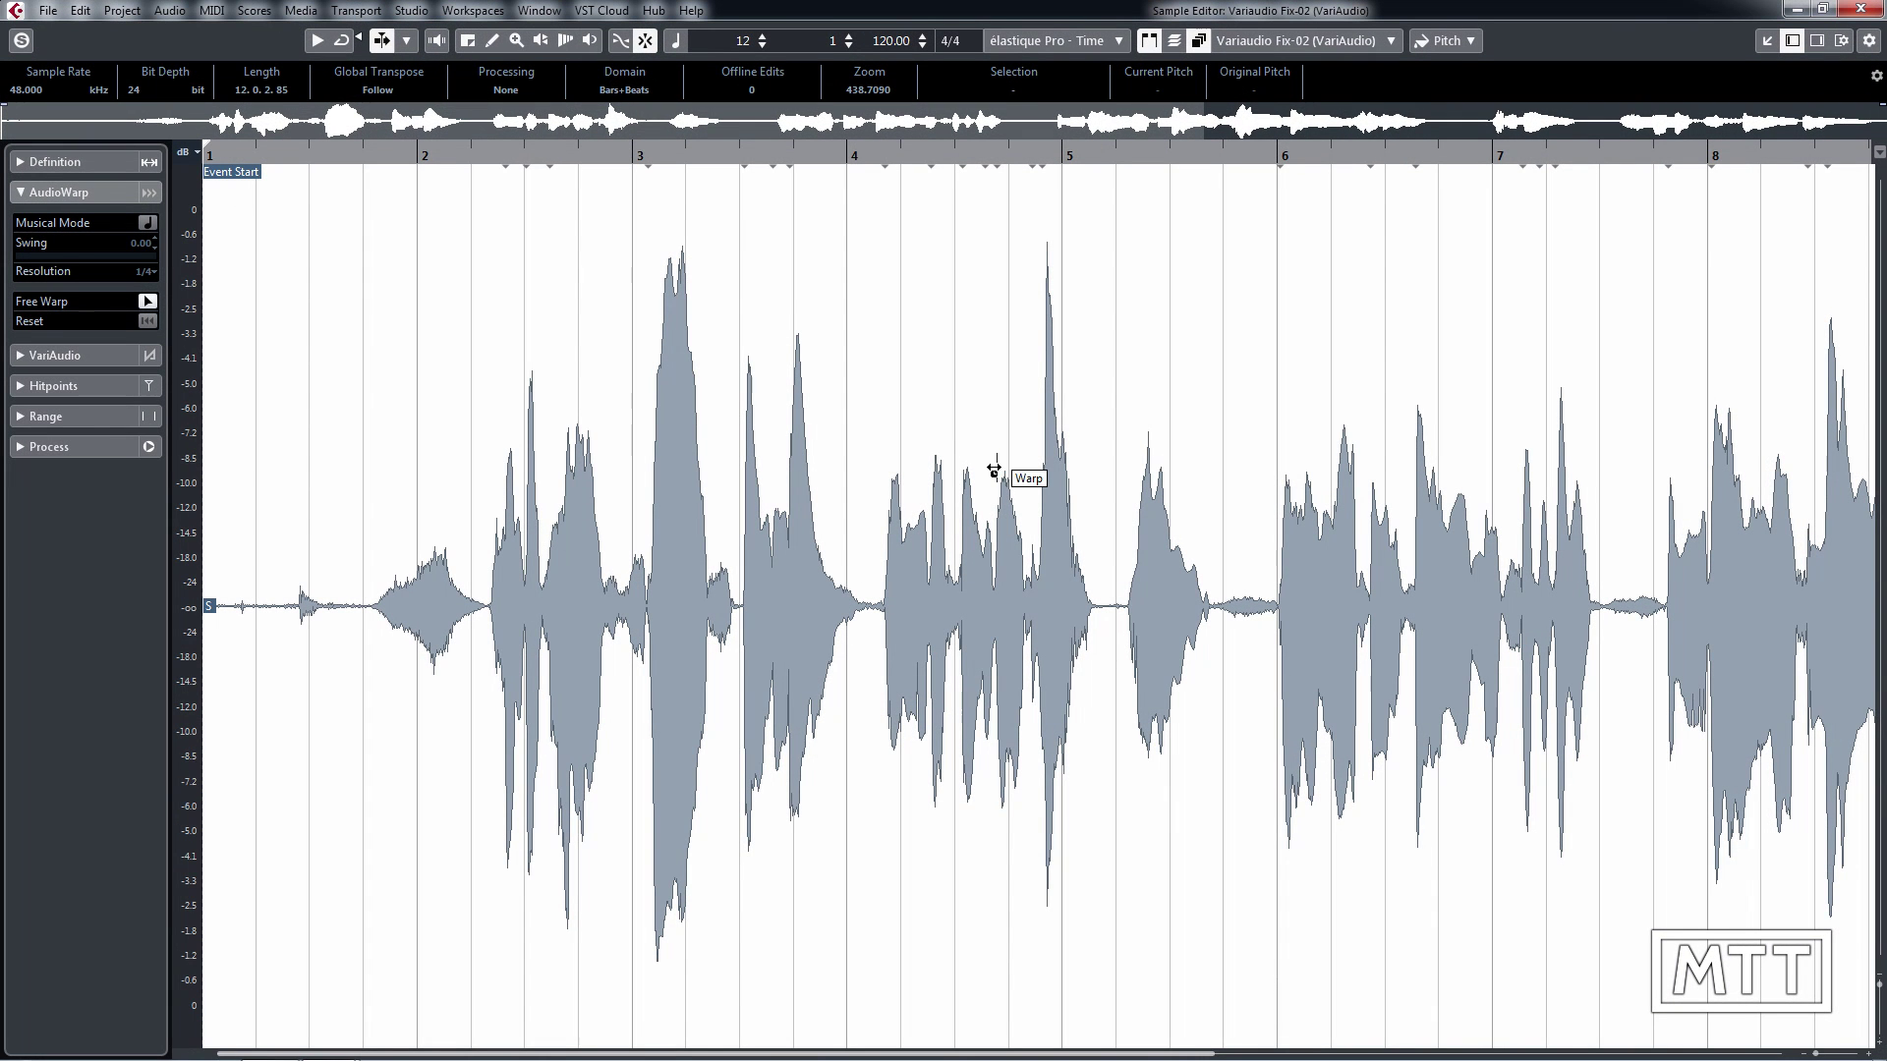
{"action": "left_click", "coordinate": [95, 356]}
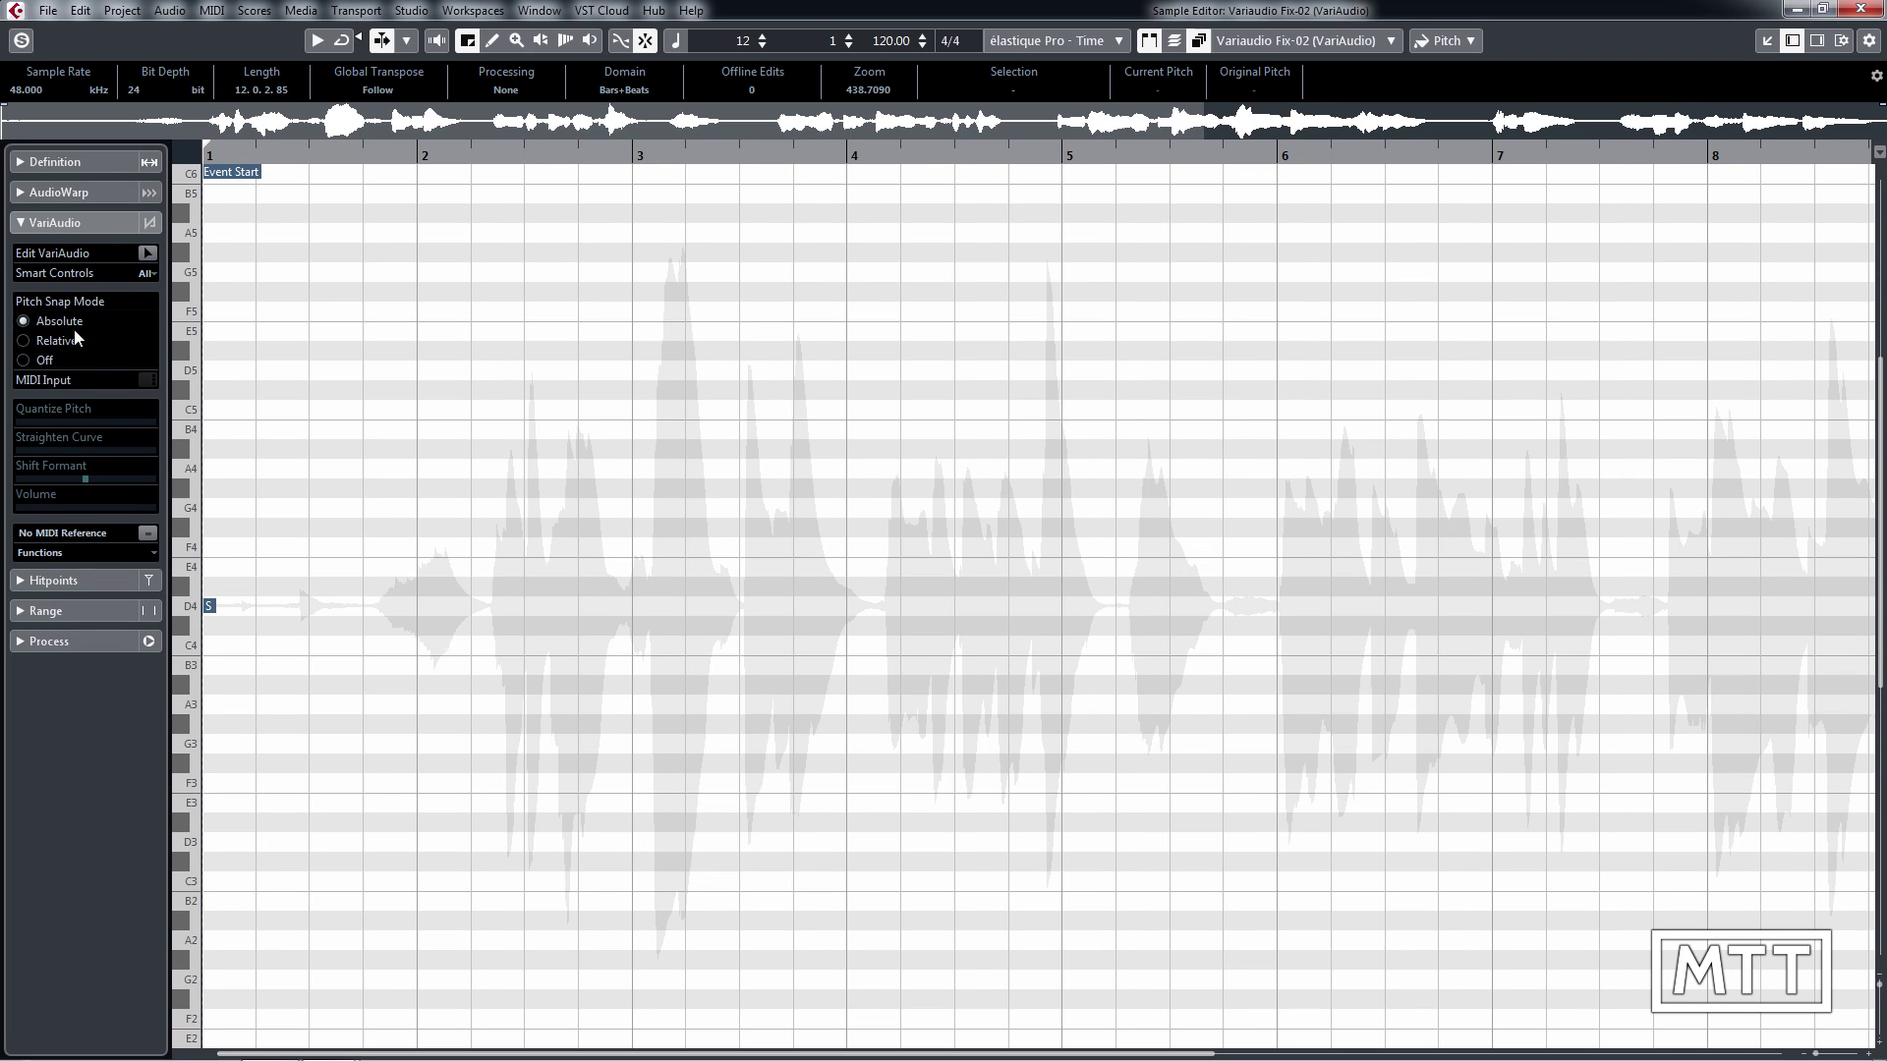
{"action": "left_click", "coordinate": [148, 254]}
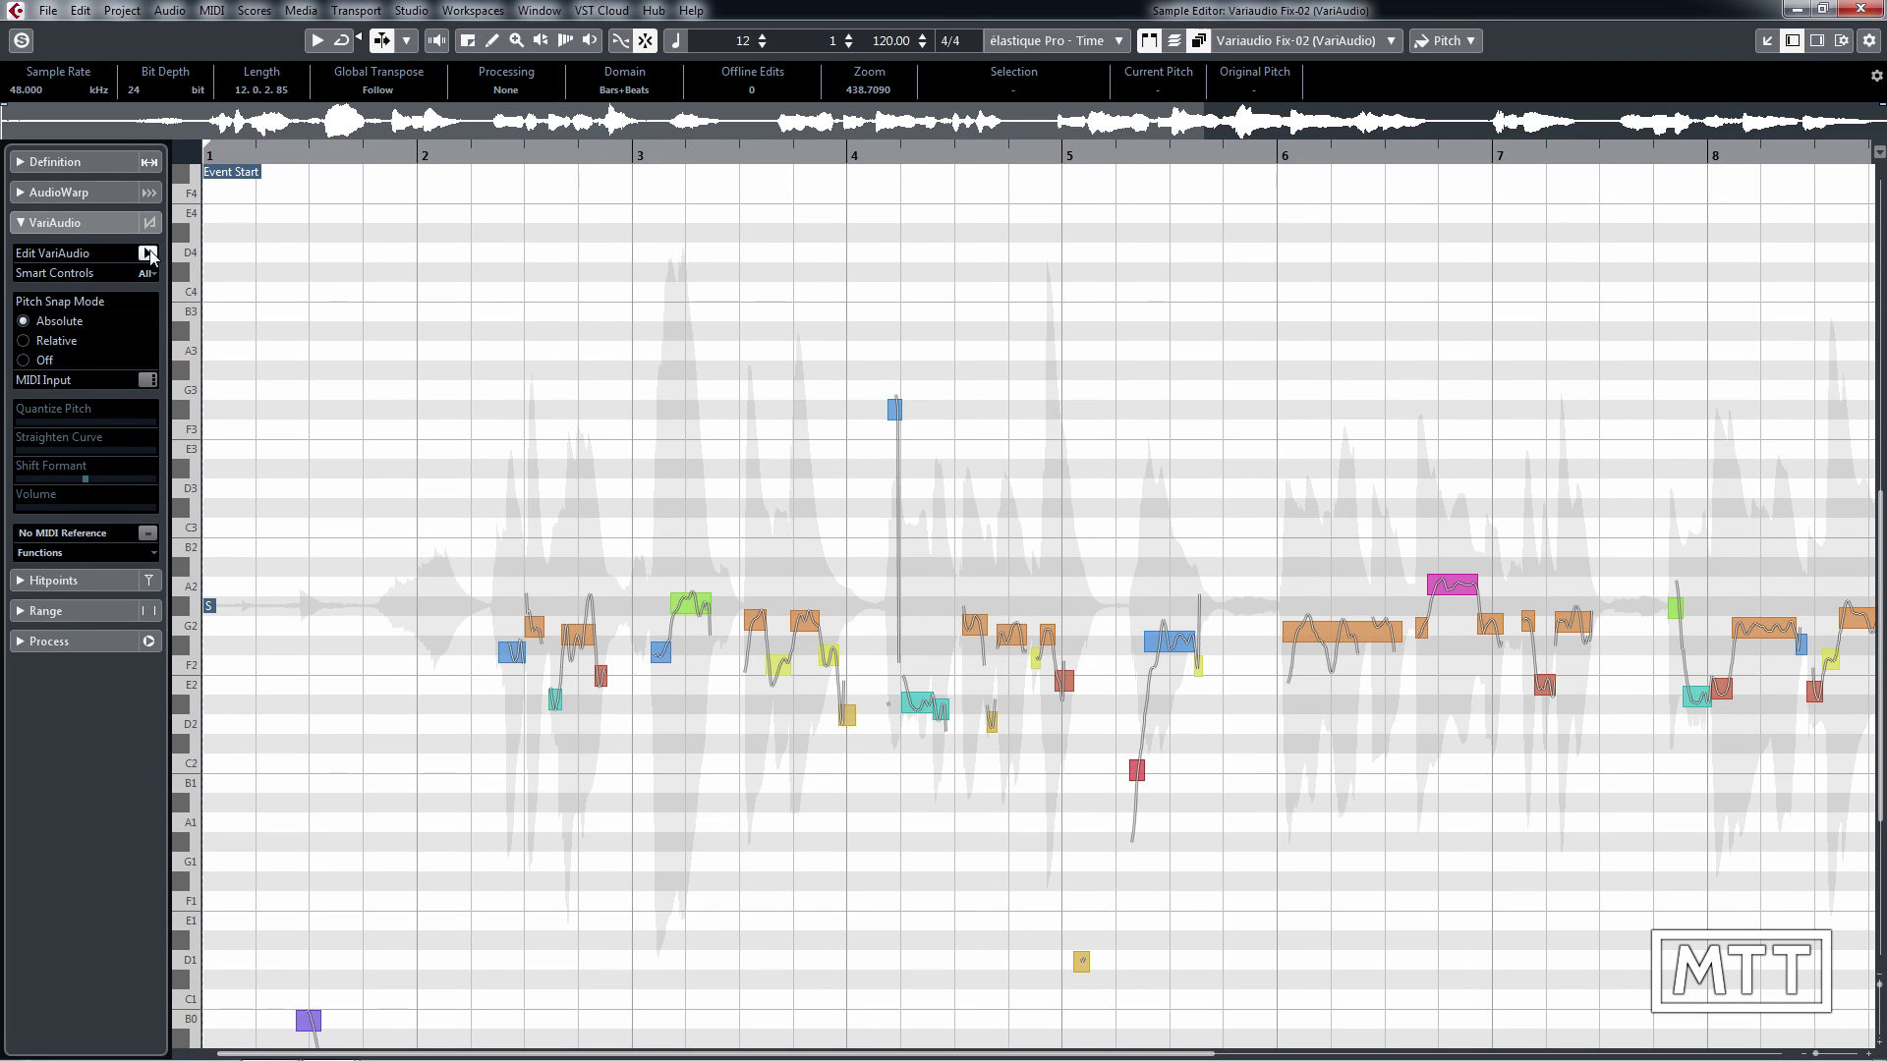
Switch to the default smart controls and straighten the pitch curve of bar 3's G#2 segment by 76%
{"action": "left_click_drag", "start_coordinate": [678, 156], "coordinate": [697, 295]}
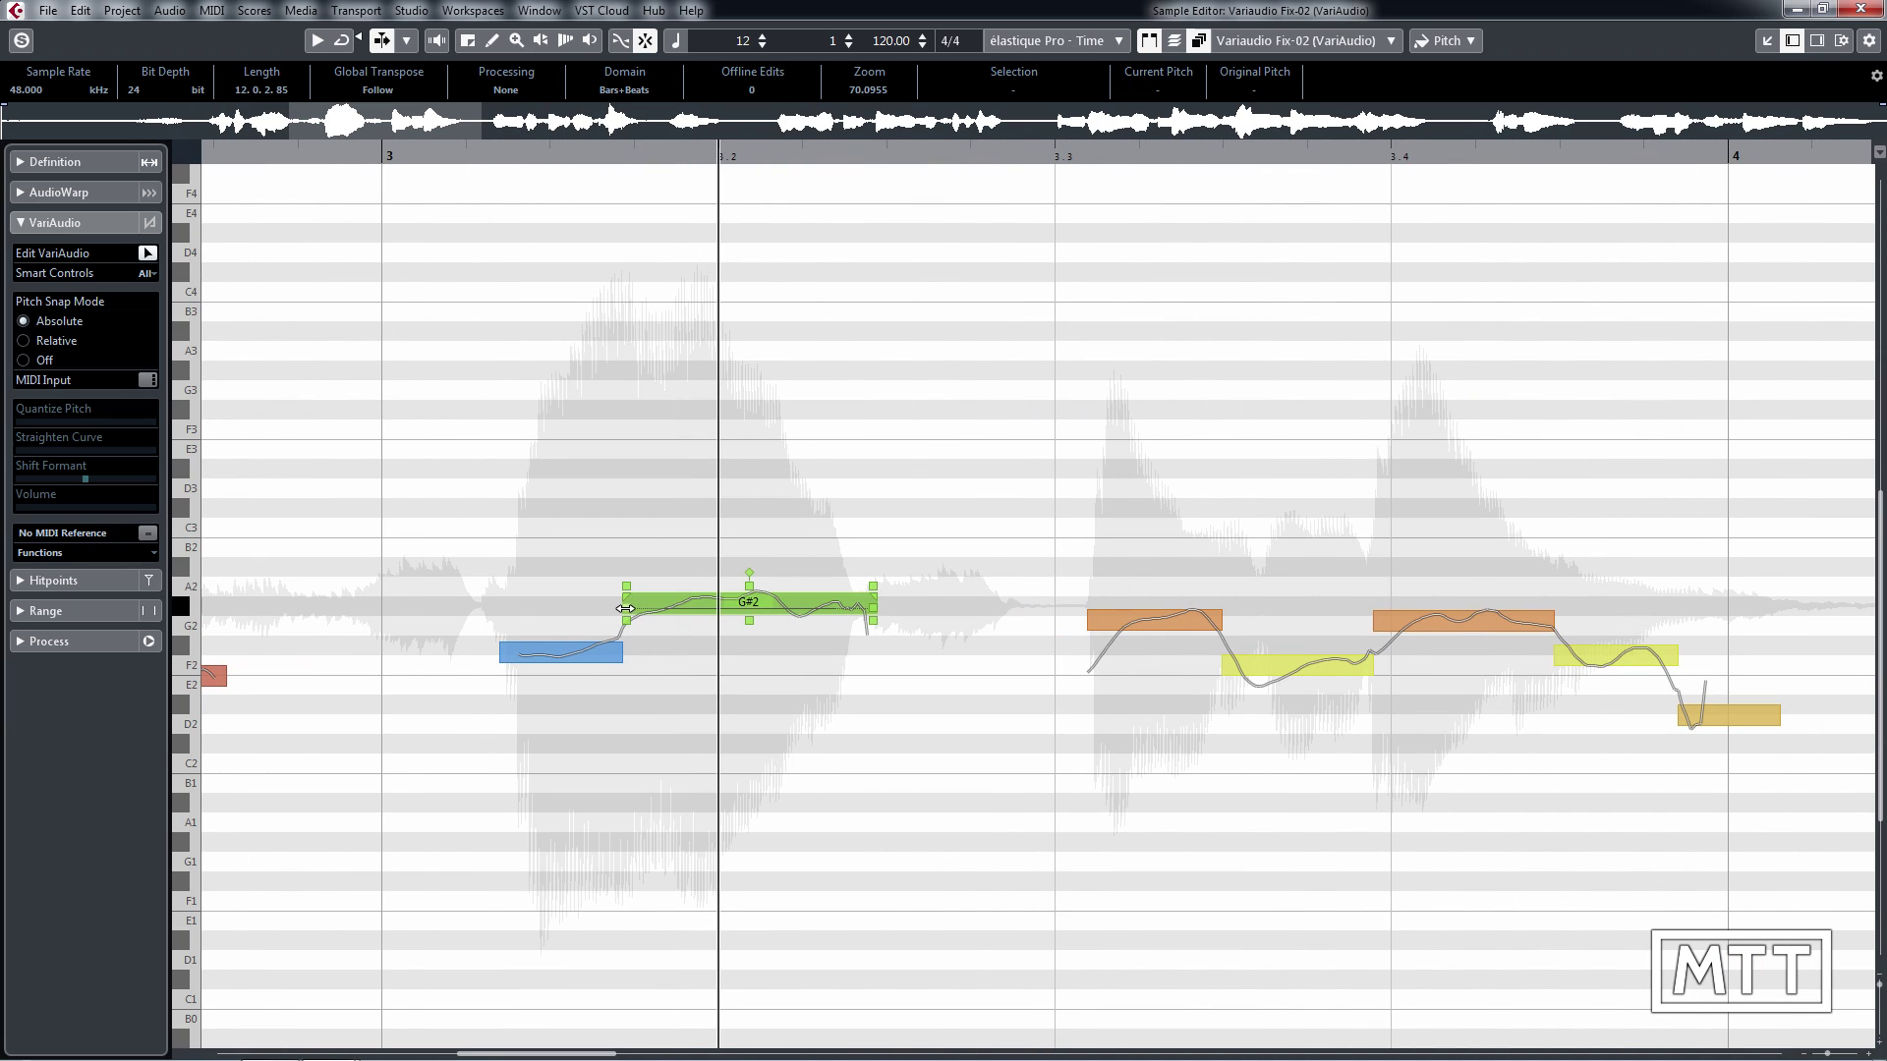
{"action": "left_click", "coordinate": [146, 274]}
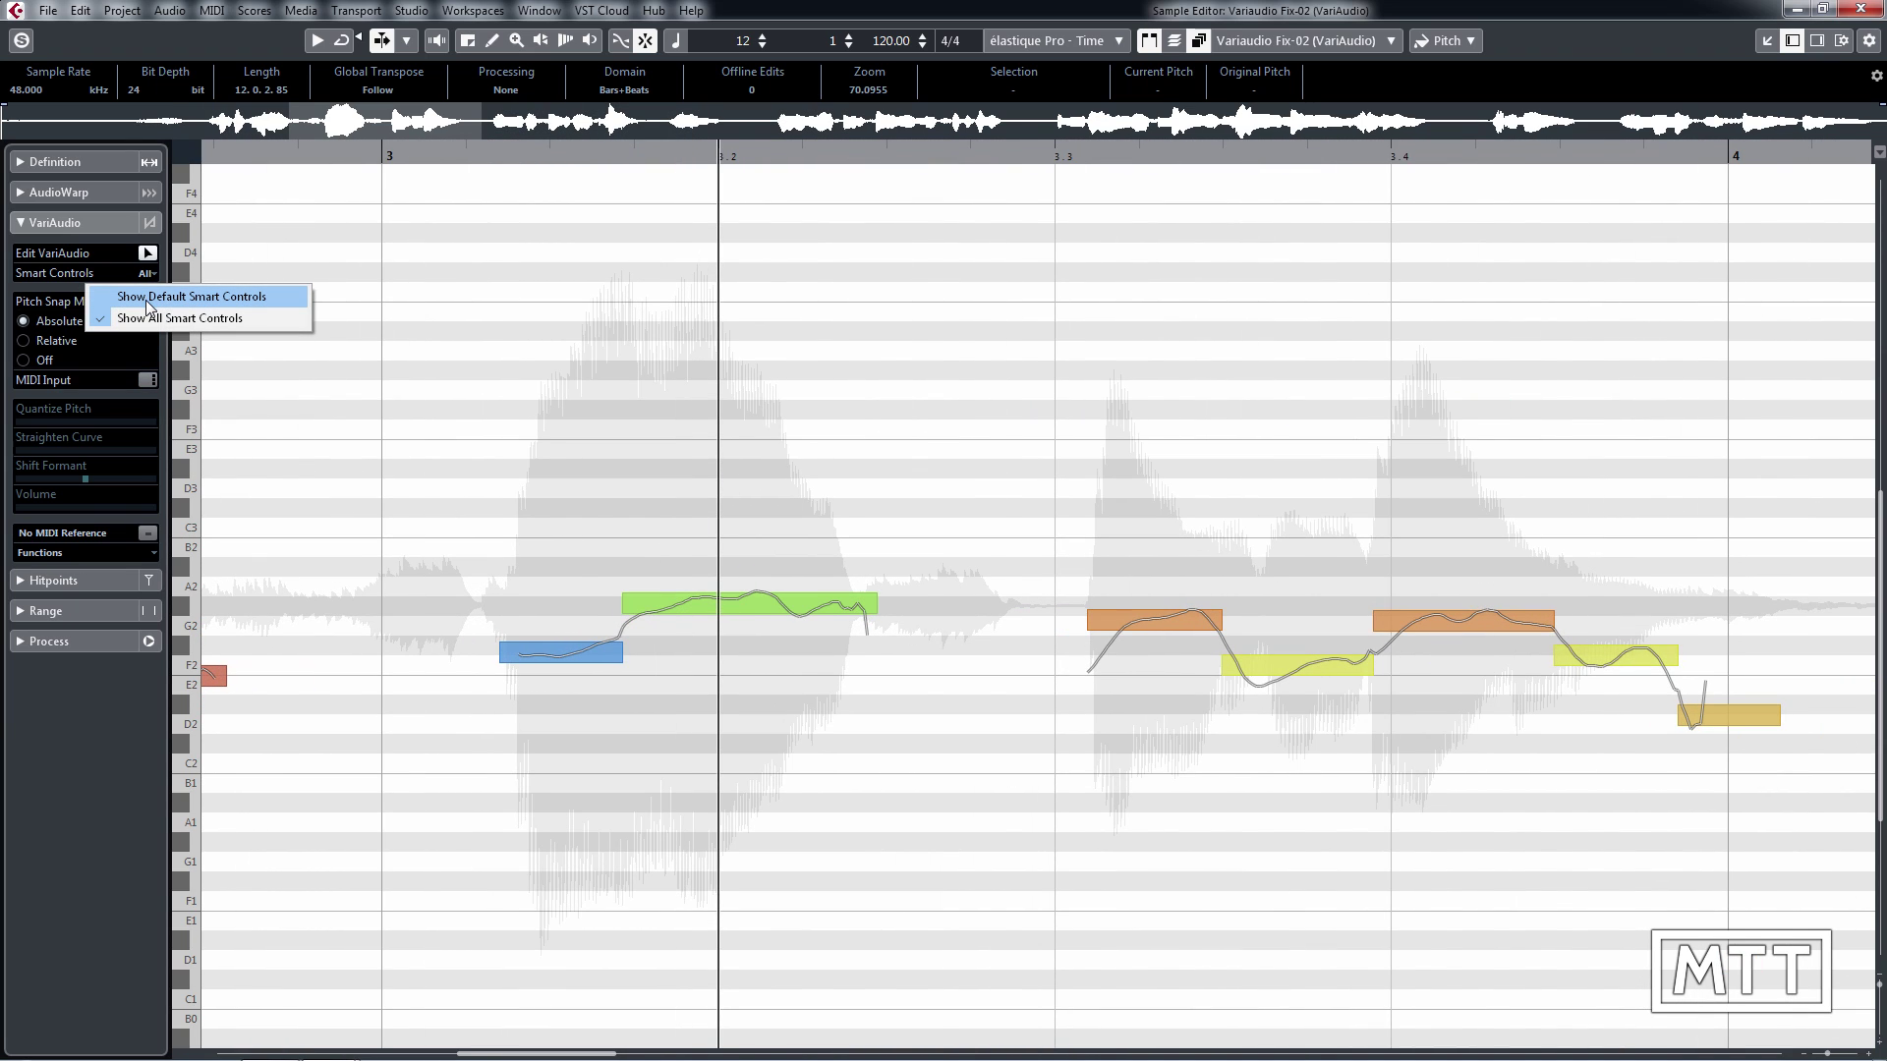
{"action": "left_click", "coordinate": [148, 297]}
{"action": "left_click", "coordinate": [746, 595]}
{"action": "left_click_drag", "start_coordinate": [763, 565], "coordinate": [757, 732]}
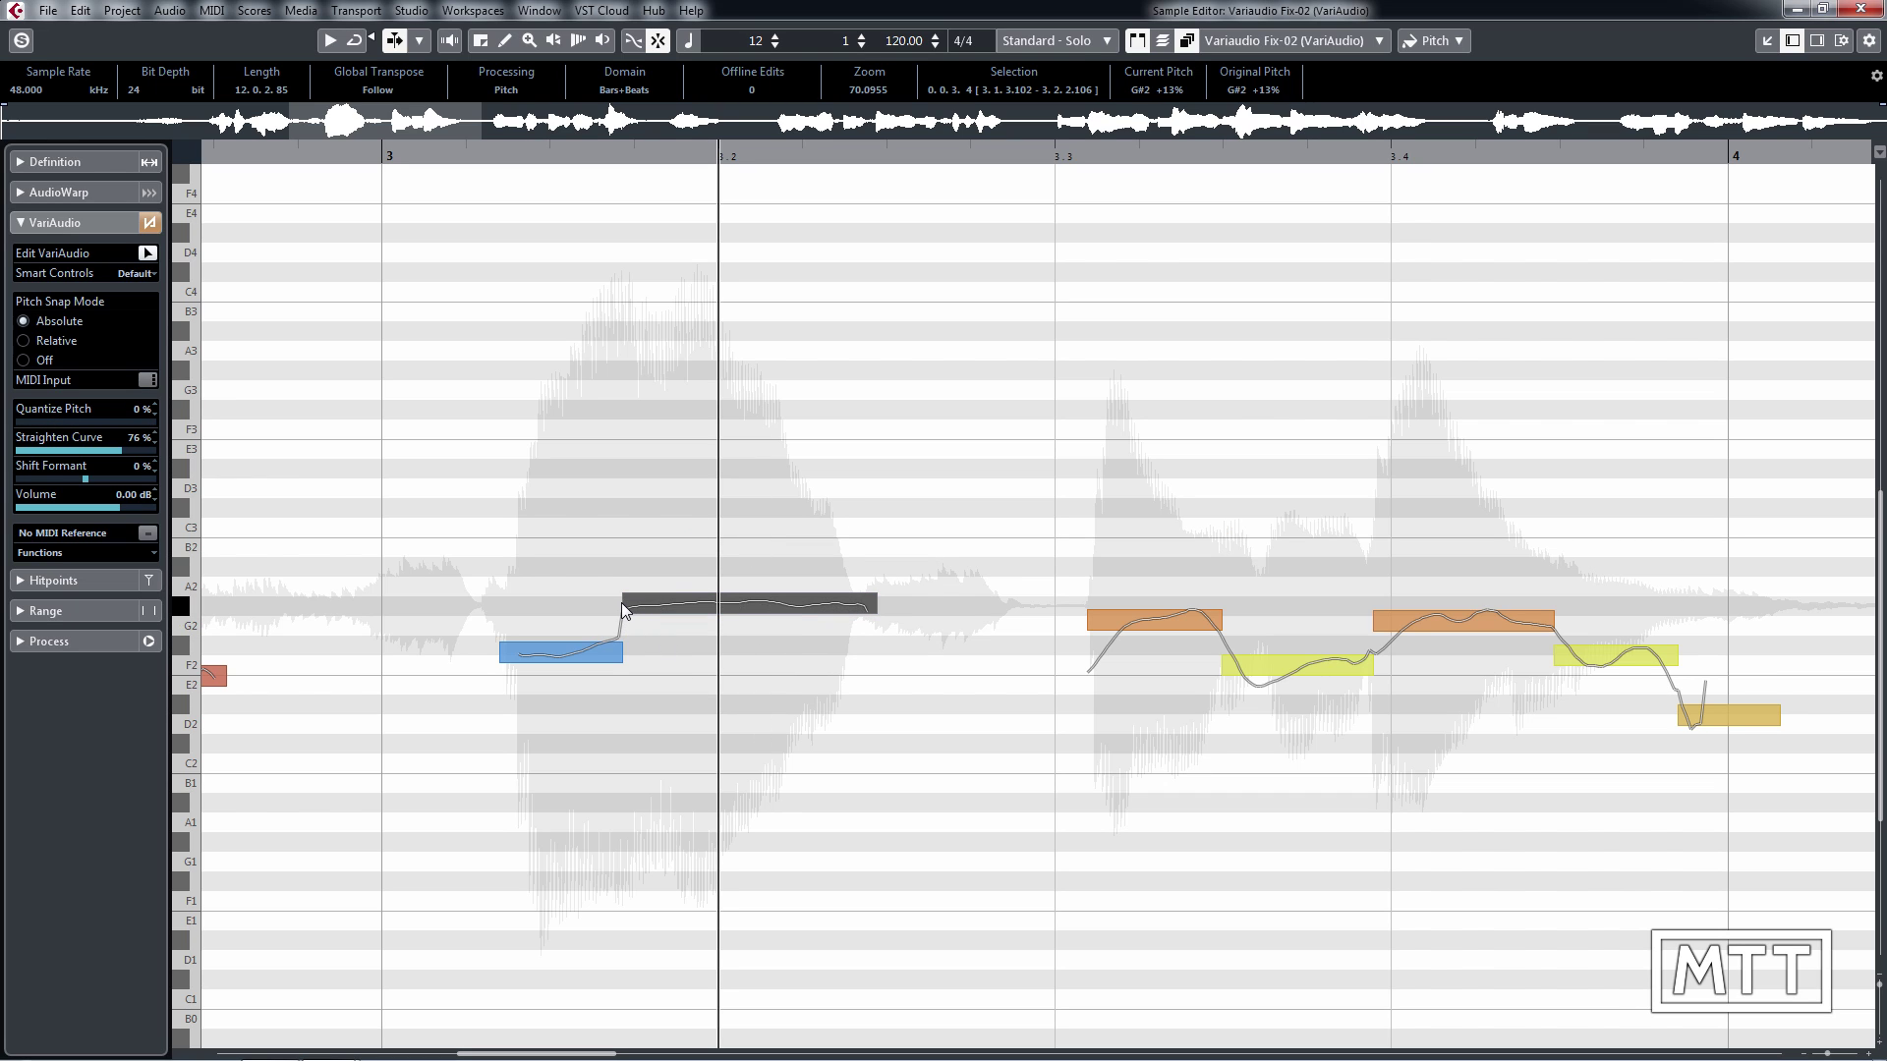
Warp the edges of bar 3's G#2 segment so that it runs from about 3.1.4.28 to 3.2.2.60
{"action": "mouse_move", "coordinate": [626, 604]}
{"action": "left_mouse_down"}
{"action": "mouse_move", "coordinate": [695, 602]}
{"action": "mouse_move", "coordinate": [589, 601]}
{"action": "mouse_move", "coordinate": [717, 602]}
{"action": "mouse_move", "coordinate": [609, 603]}
{"action": "left_mouse_up"}
{"action": "mouse_move", "coordinate": [875, 603]}
{"action": "left_mouse_down"}
{"action": "mouse_move", "coordinate": [771, 603]}
{"action": "mouse_move", "coordinate": [843, 603]}
{"action": "left_mouse_up"}
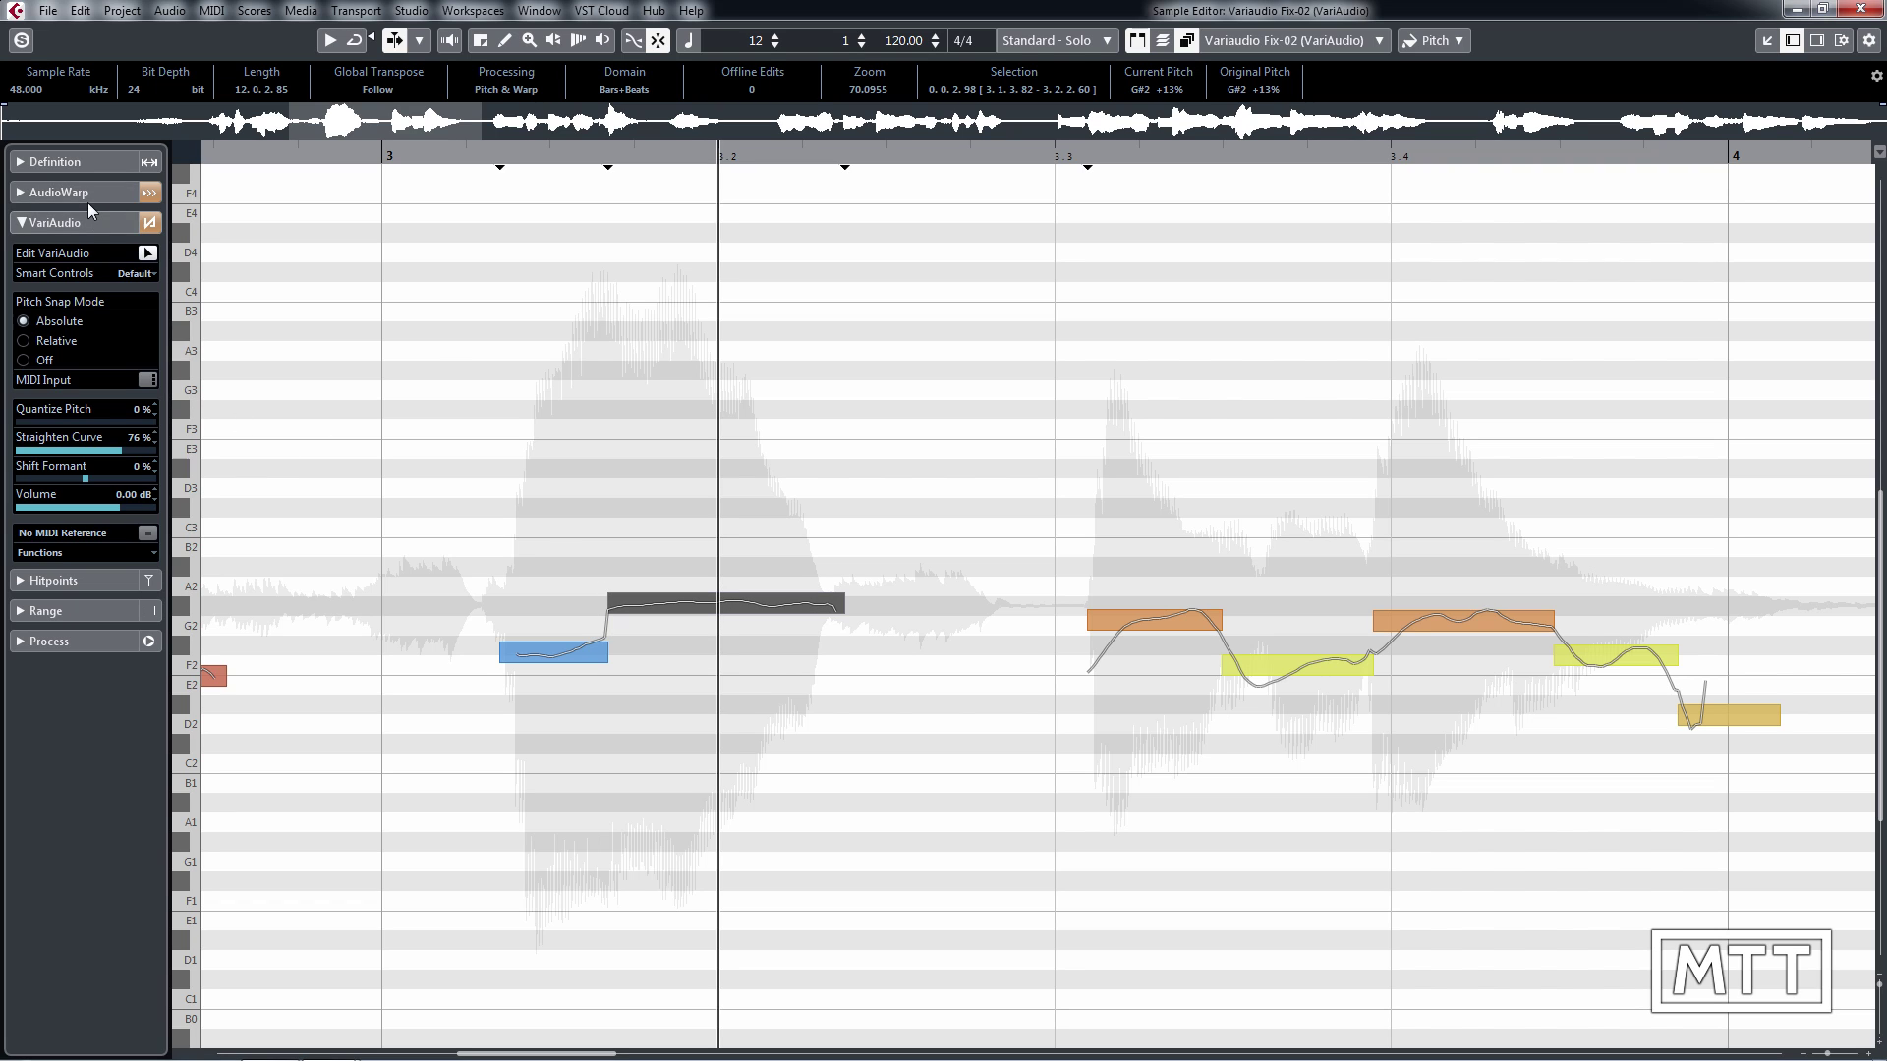
{"action": "left_click_drag", "start_coordinate": [610, 619], "coordinate": [654, 619]}
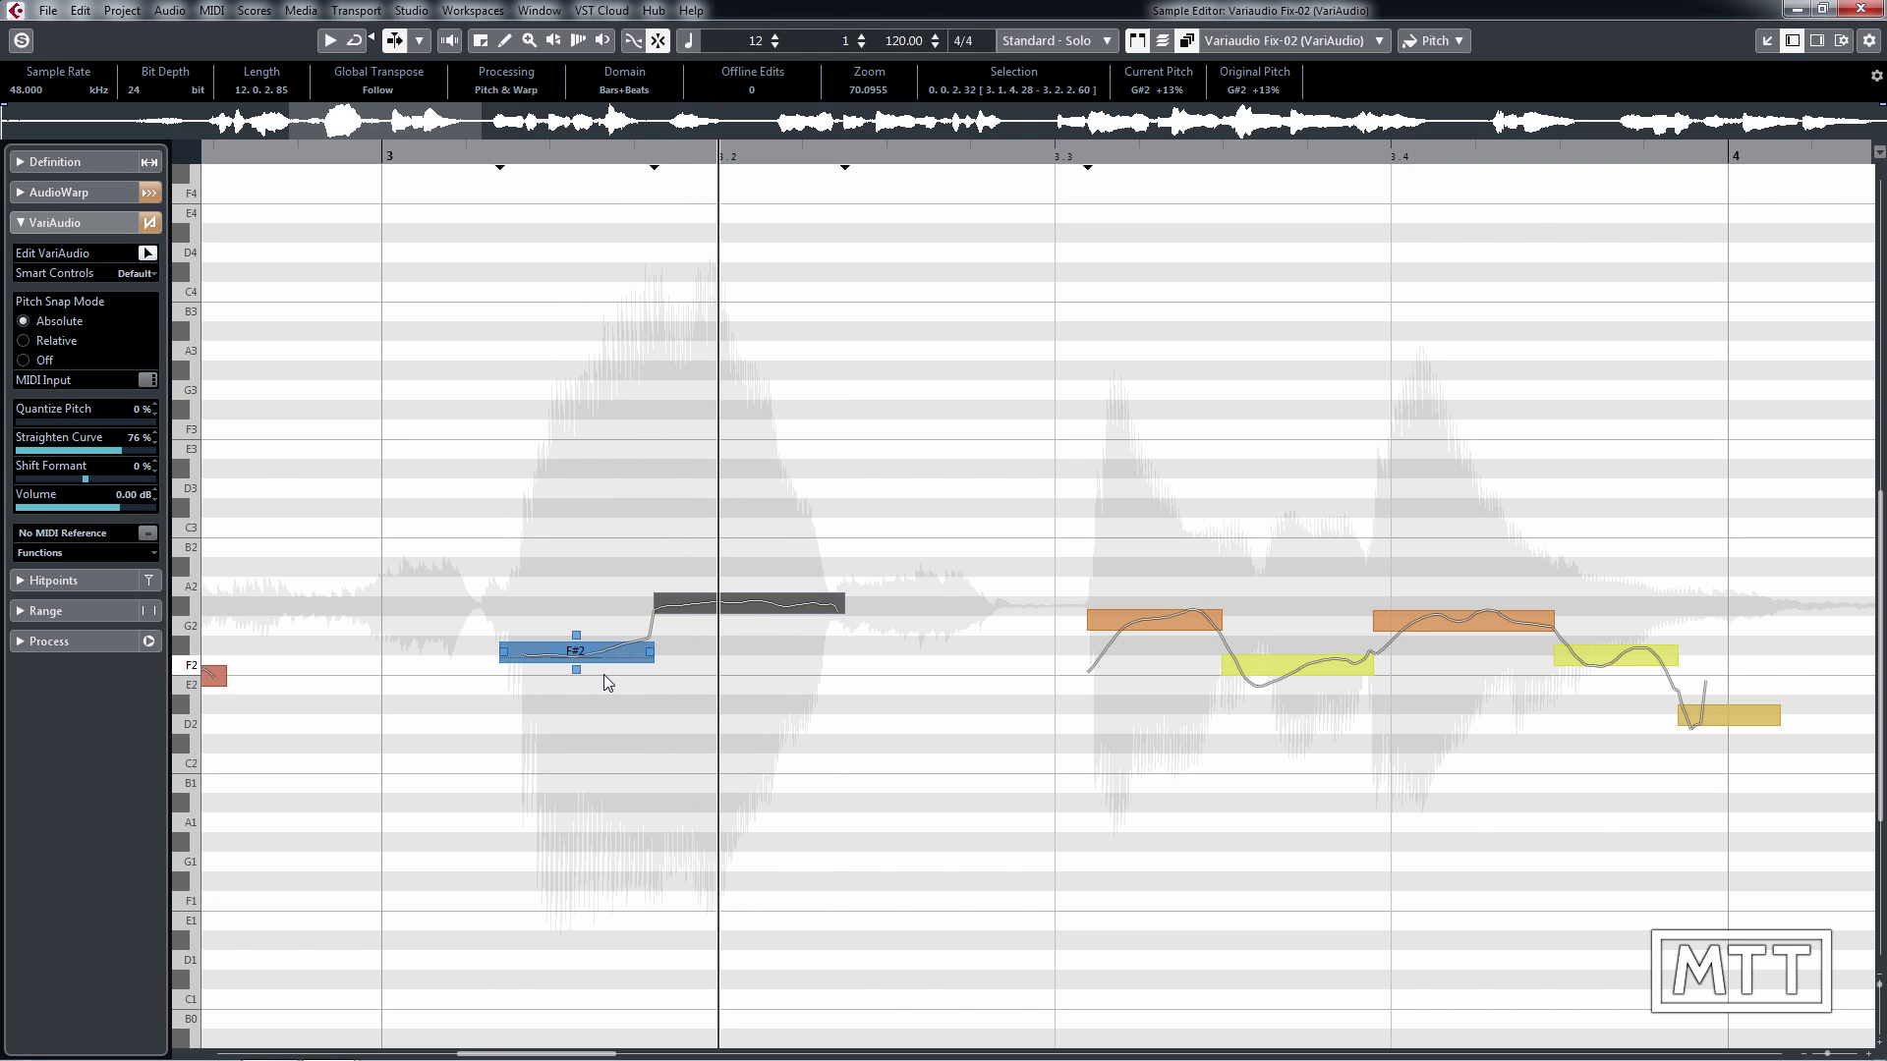
Undo the last warp edits on bar 3's G#2 segment and return to the project with no clip selected
{"action": "key", "text": "ctrl+z"}
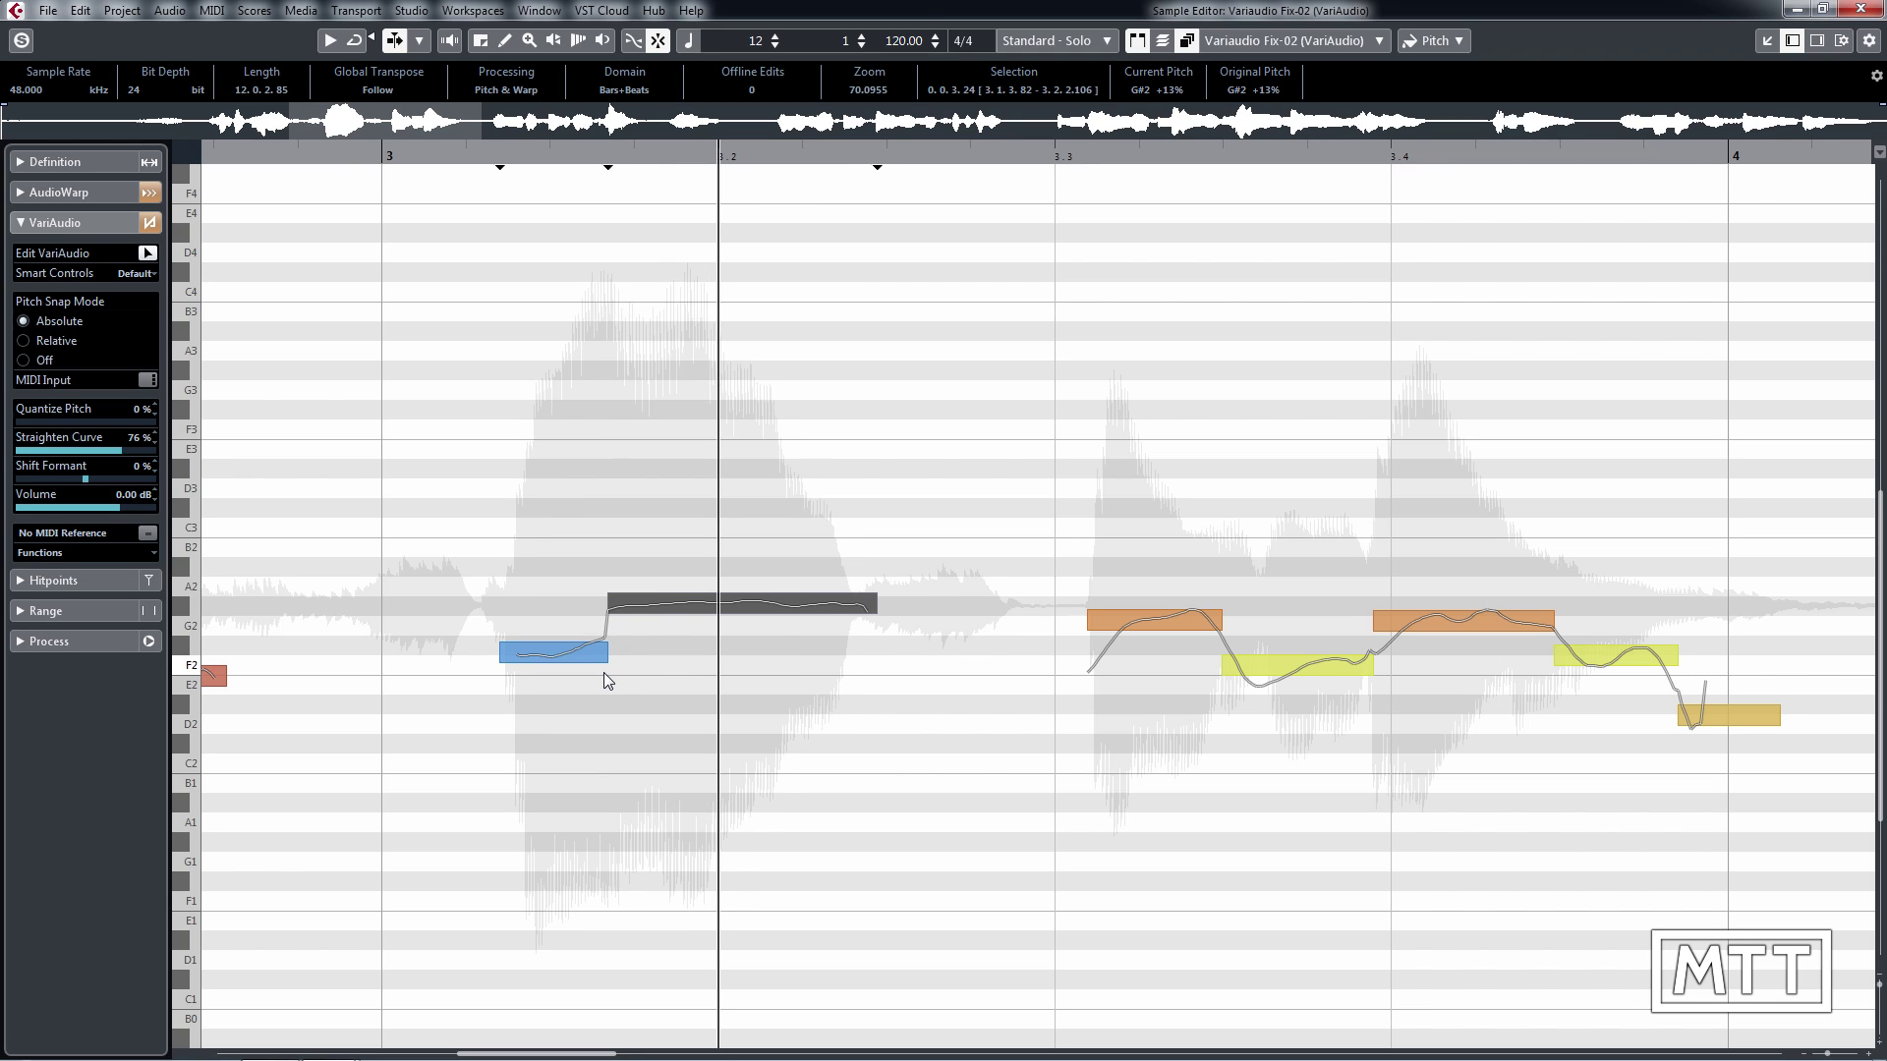
{"action": "key", "text": "ctrl+z"}
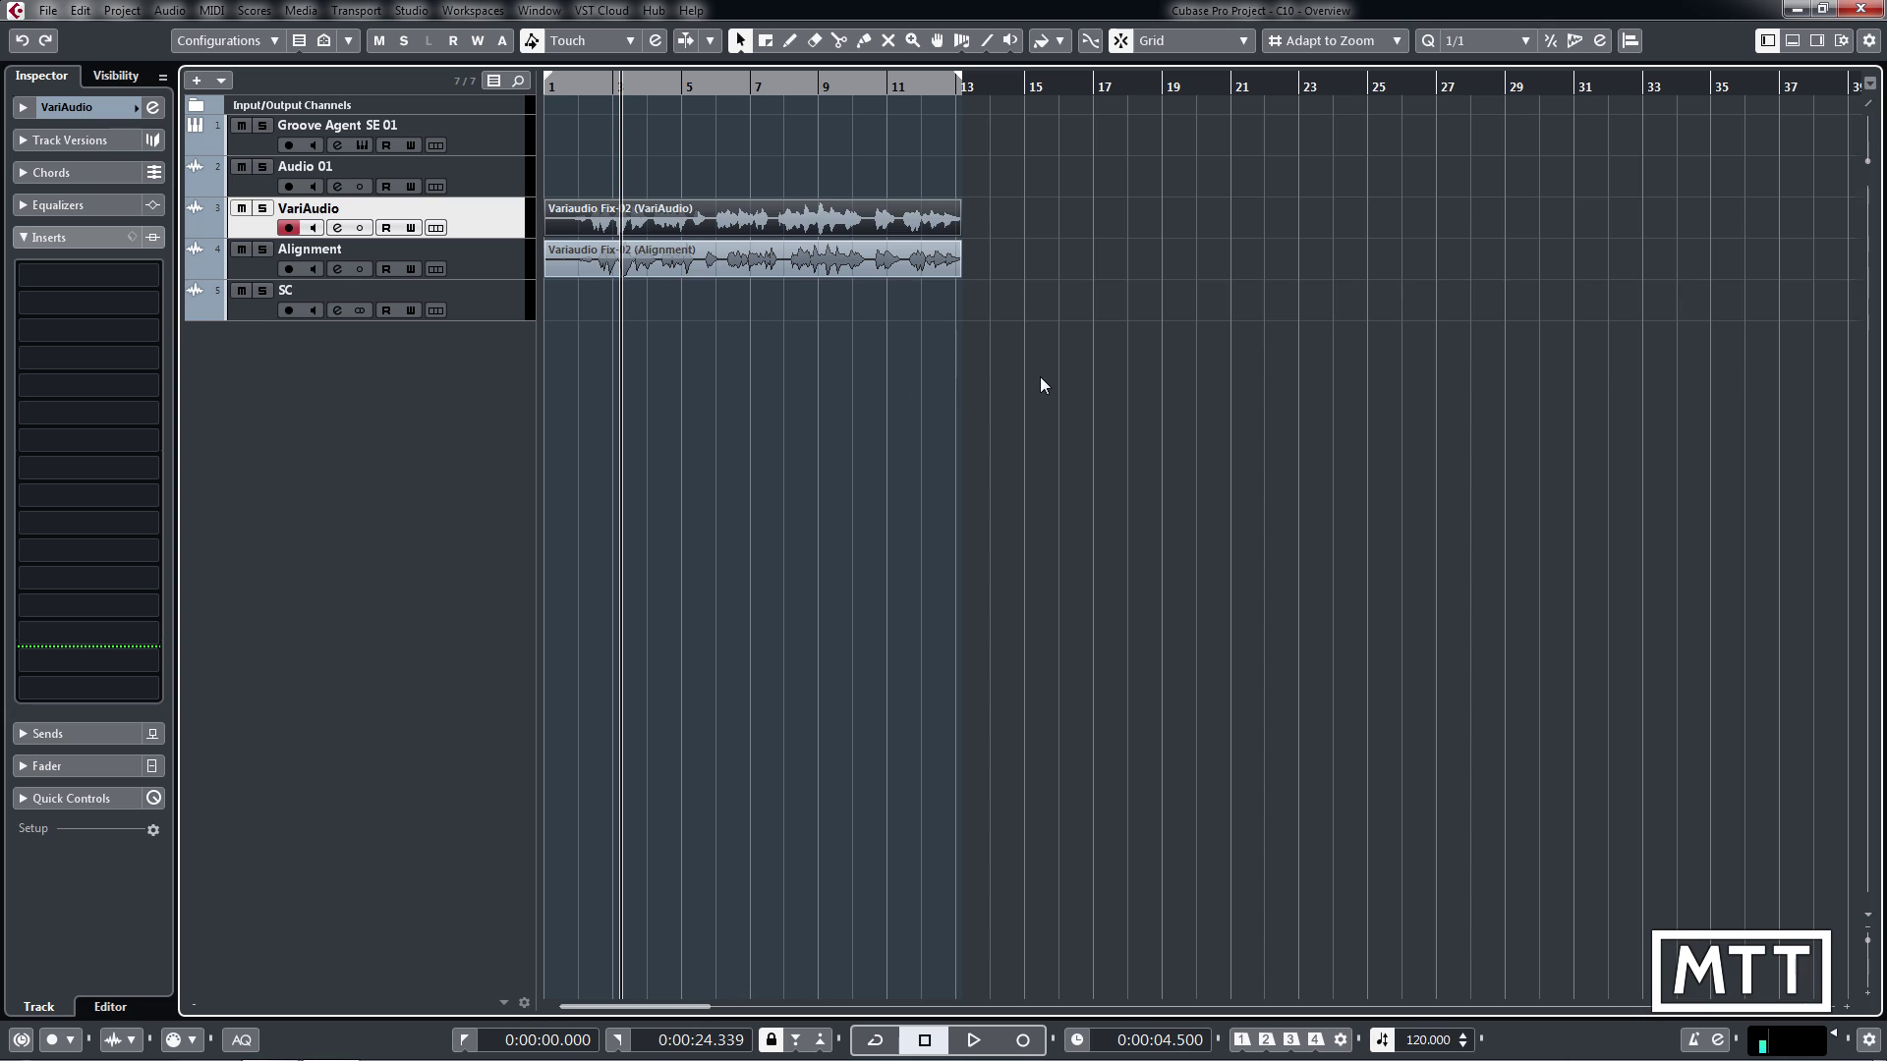
{"action": "left_click", "coordinate": [1043, 385]}
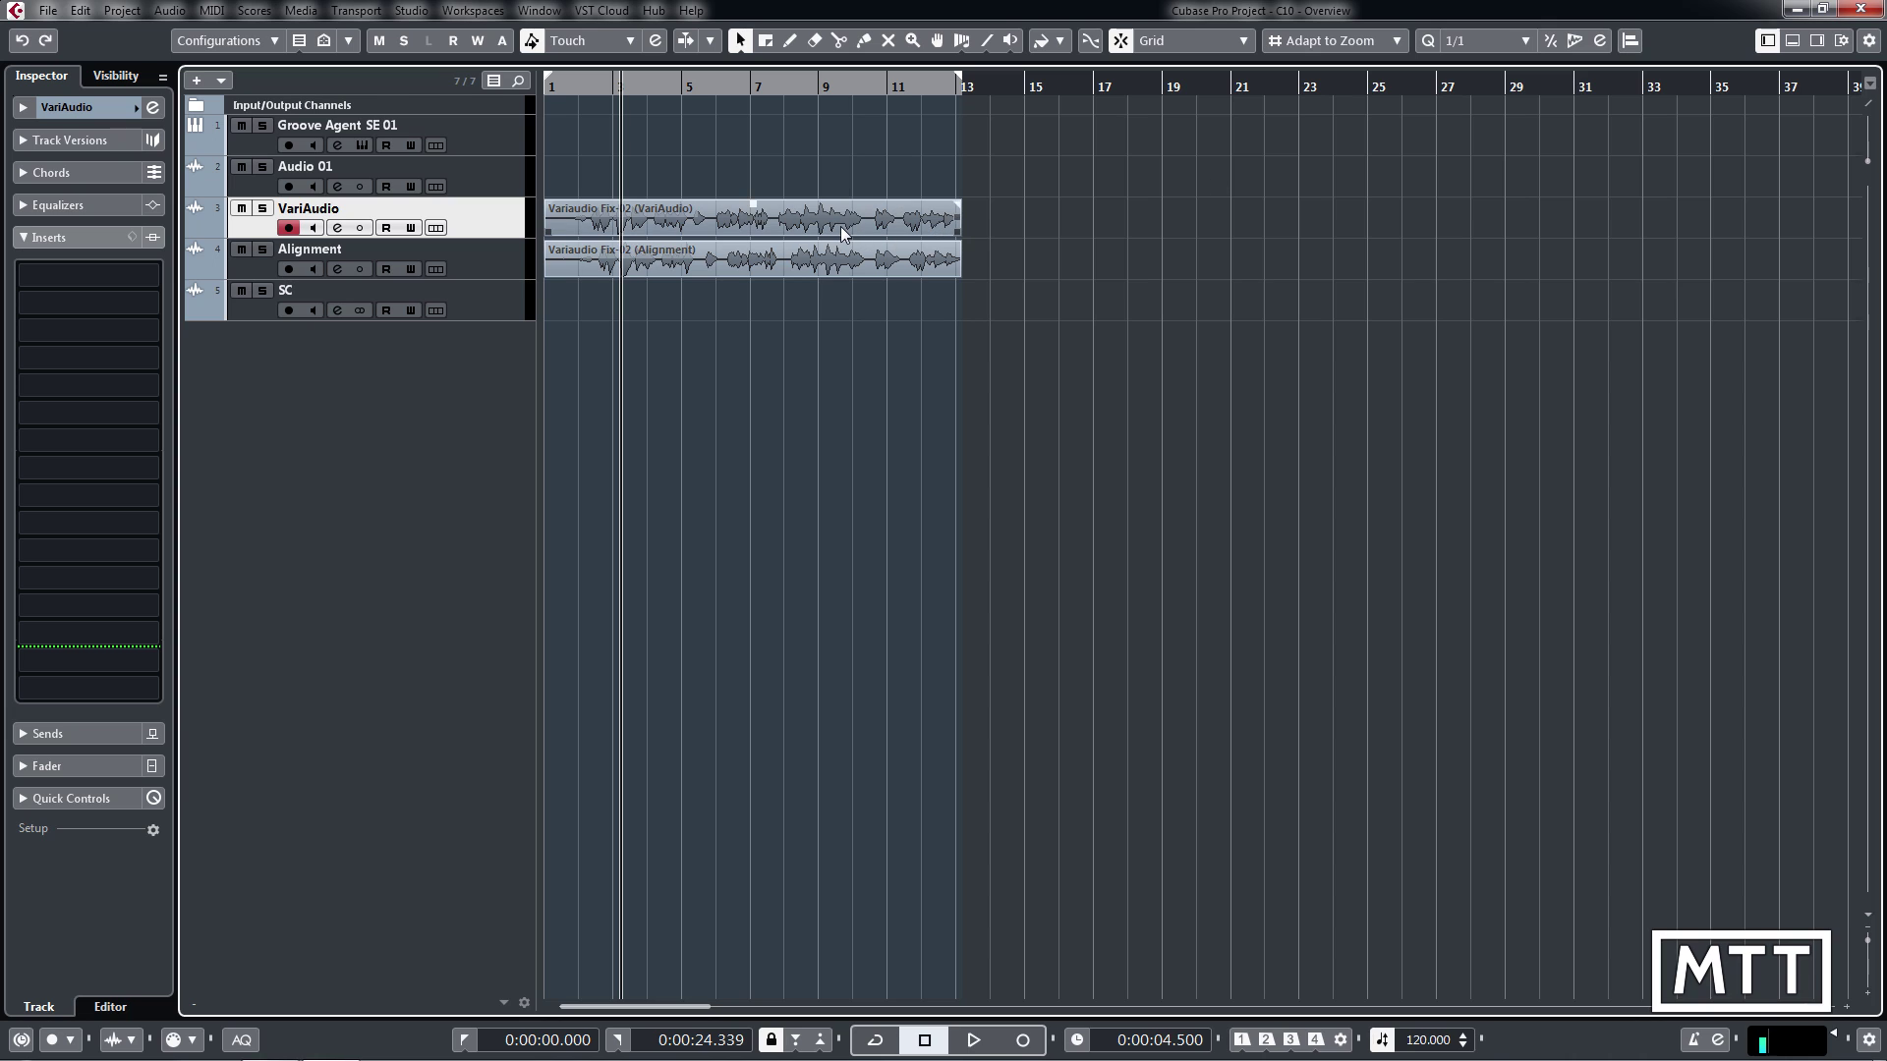
Set up an audio alignment with the VariAudio track's clip as the reference and the Alignment track's clip as the target
{"action": "left_click", "coordinate": [1630, 40]}
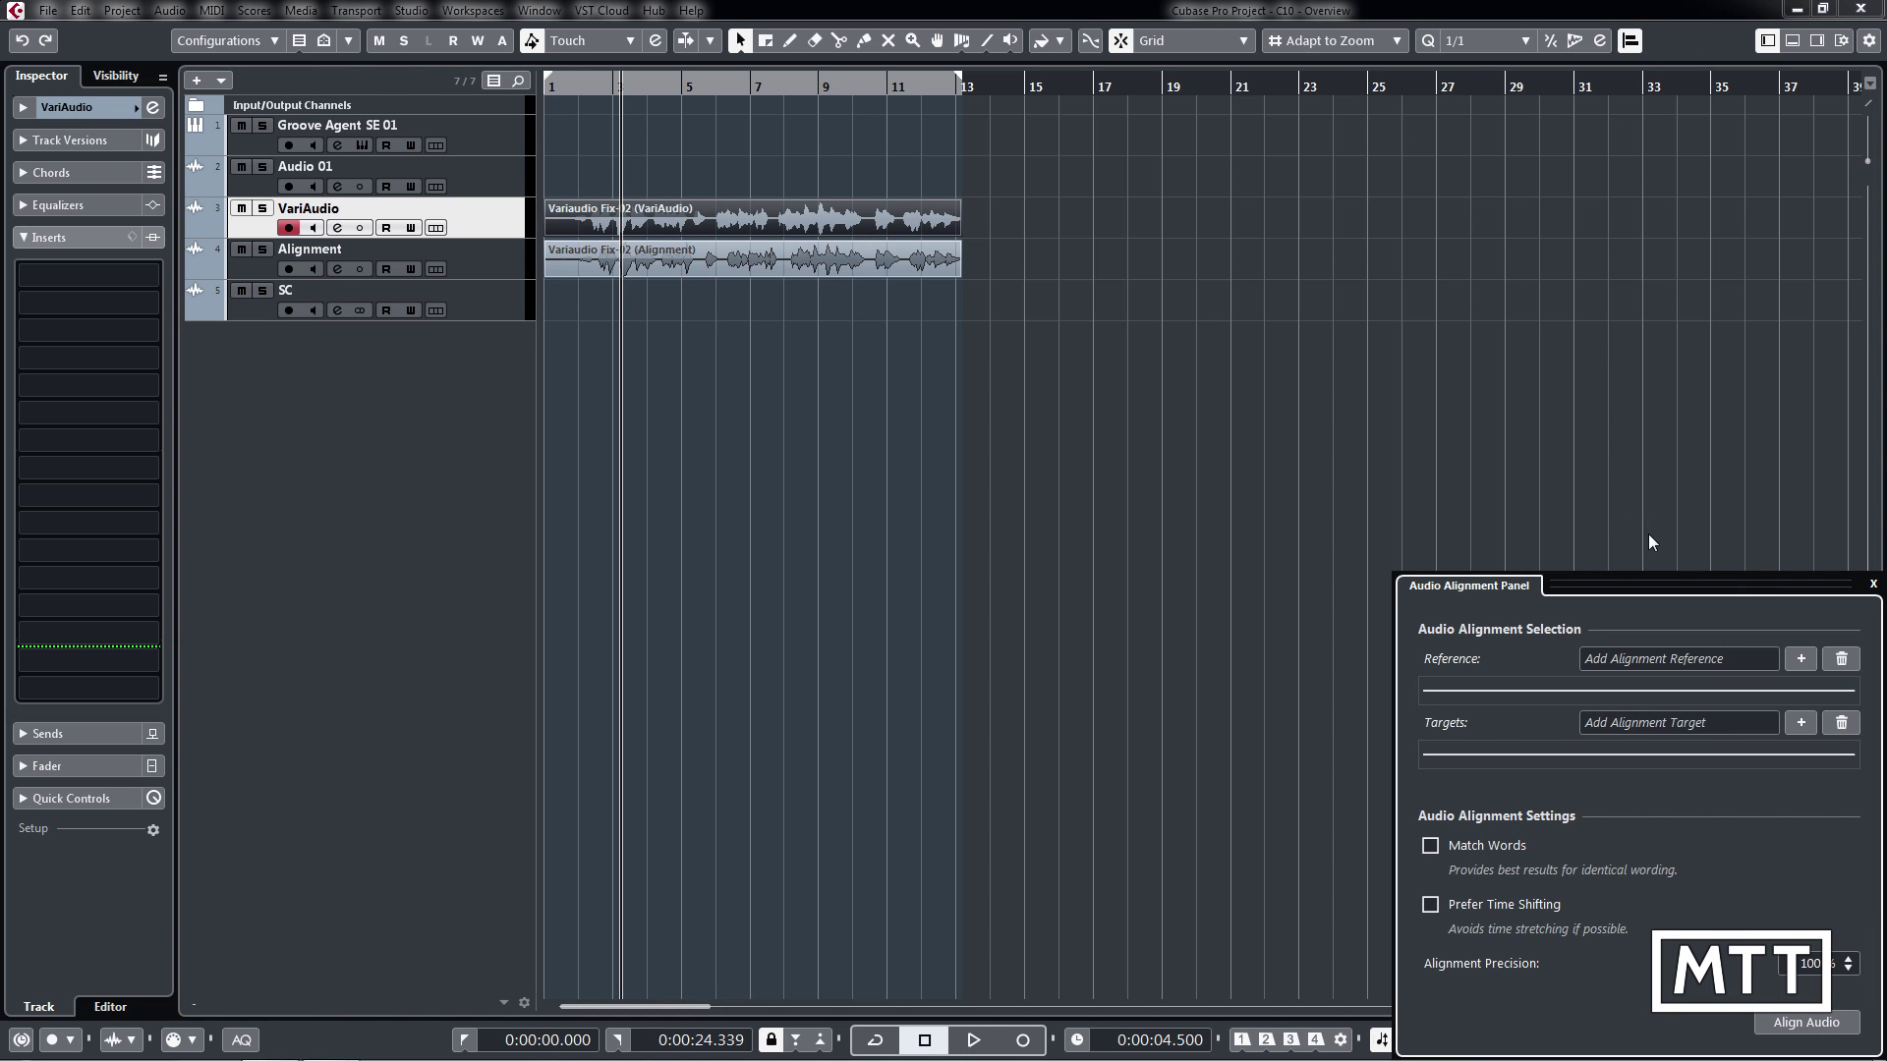
{"action": "left_click", "coordinate": [1685, 474]}
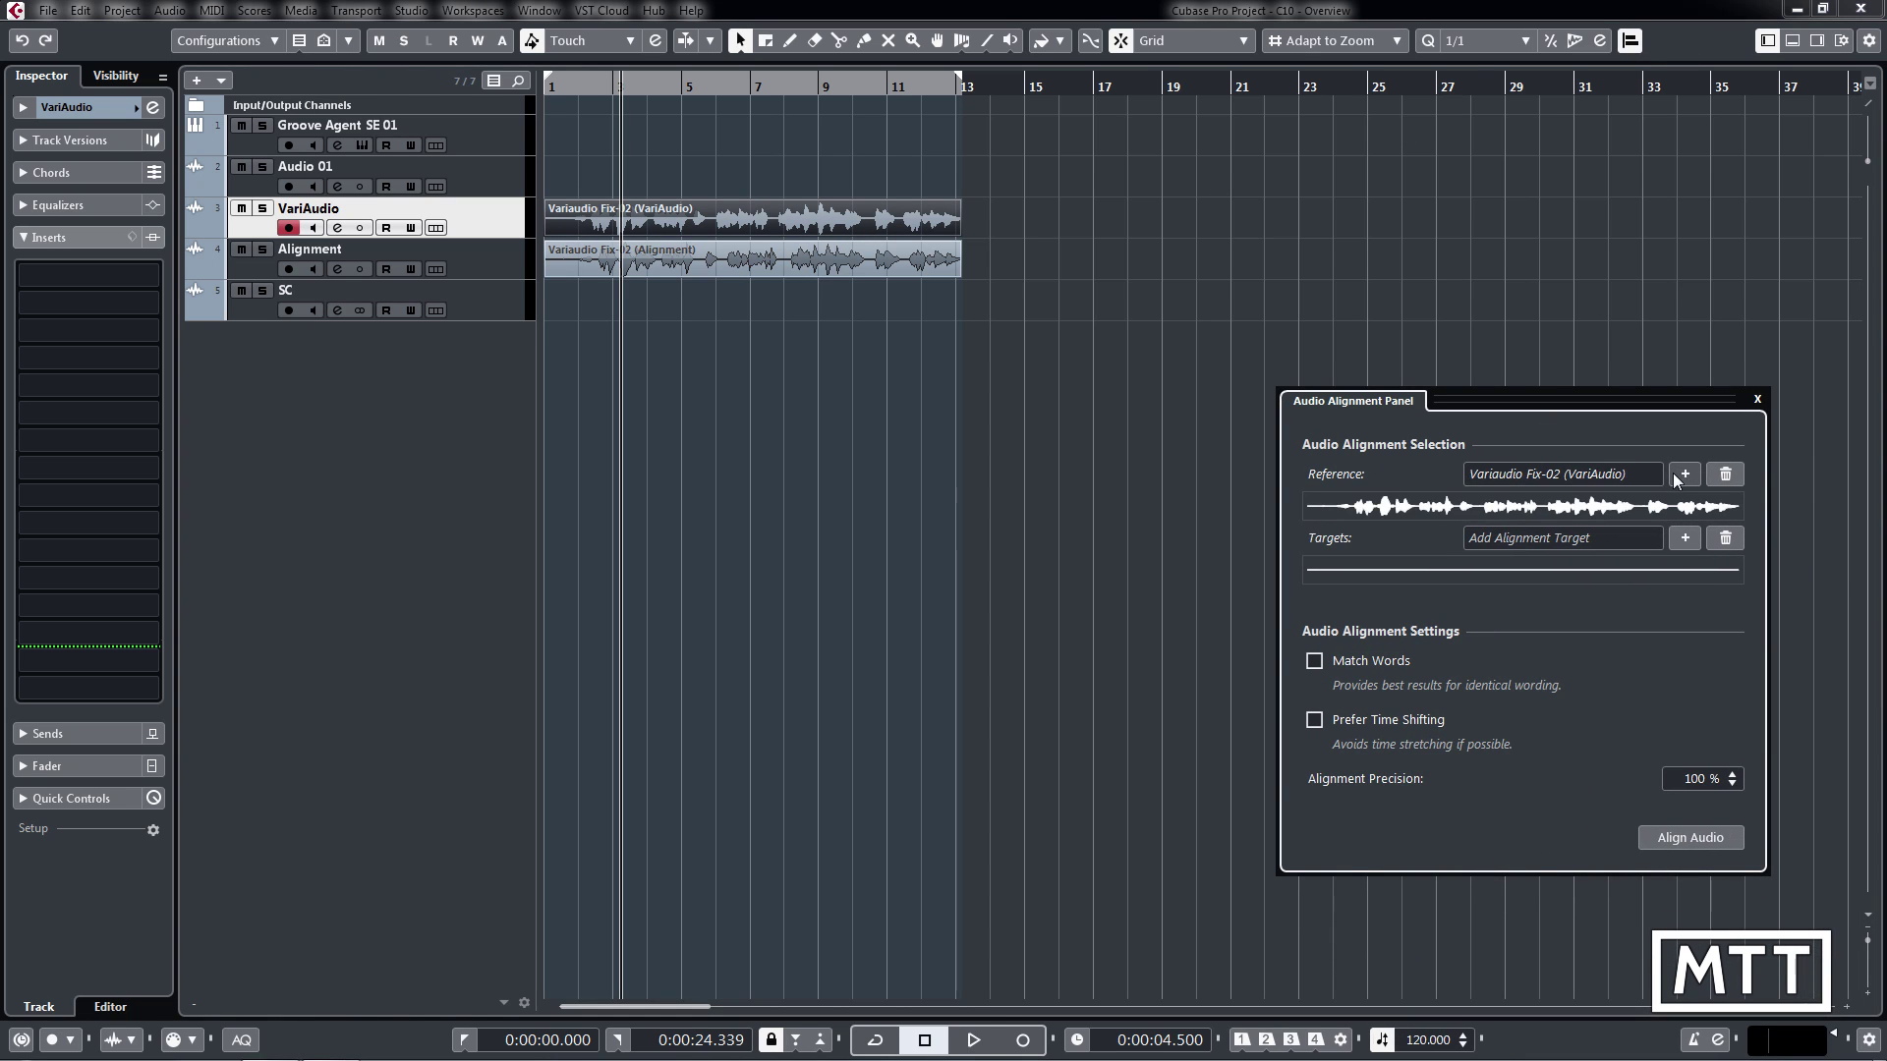
{"action": "left_click", "coordinate": [739, 264]}
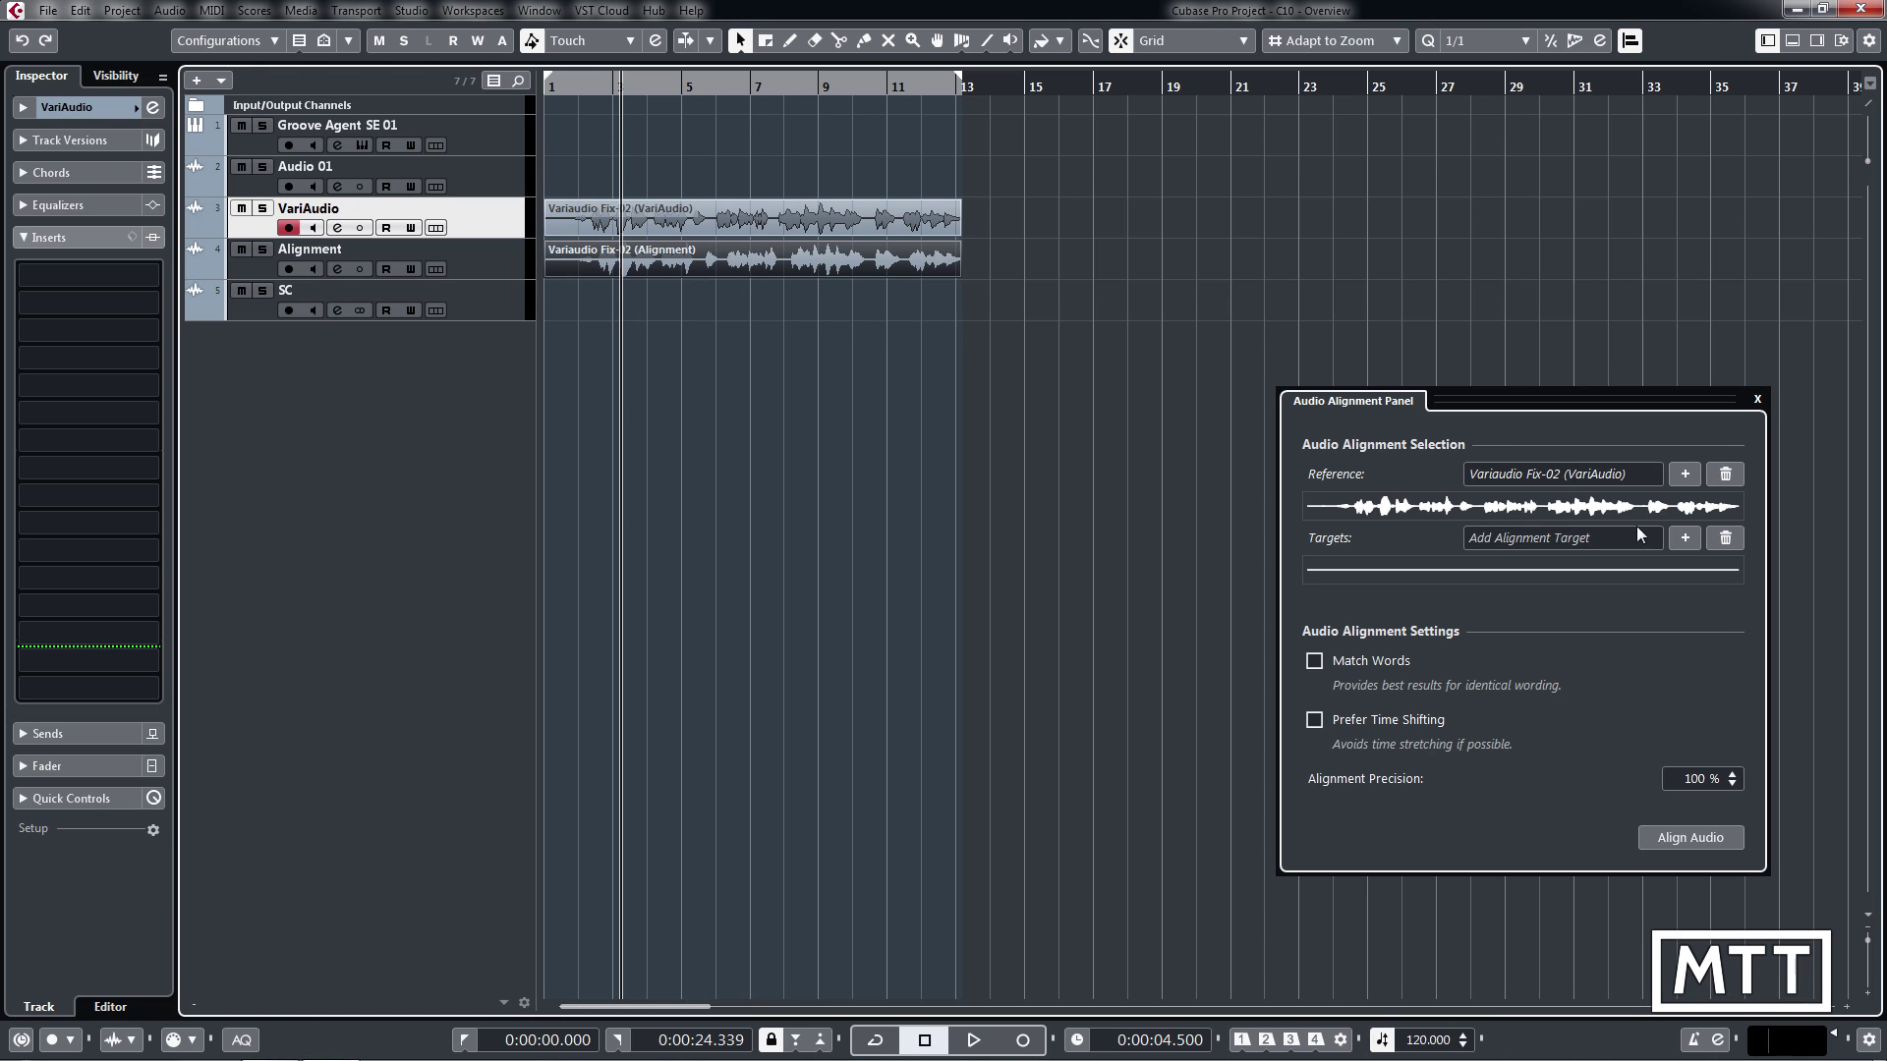
{"action": "left_click", "coordinate": [1685, 537]}
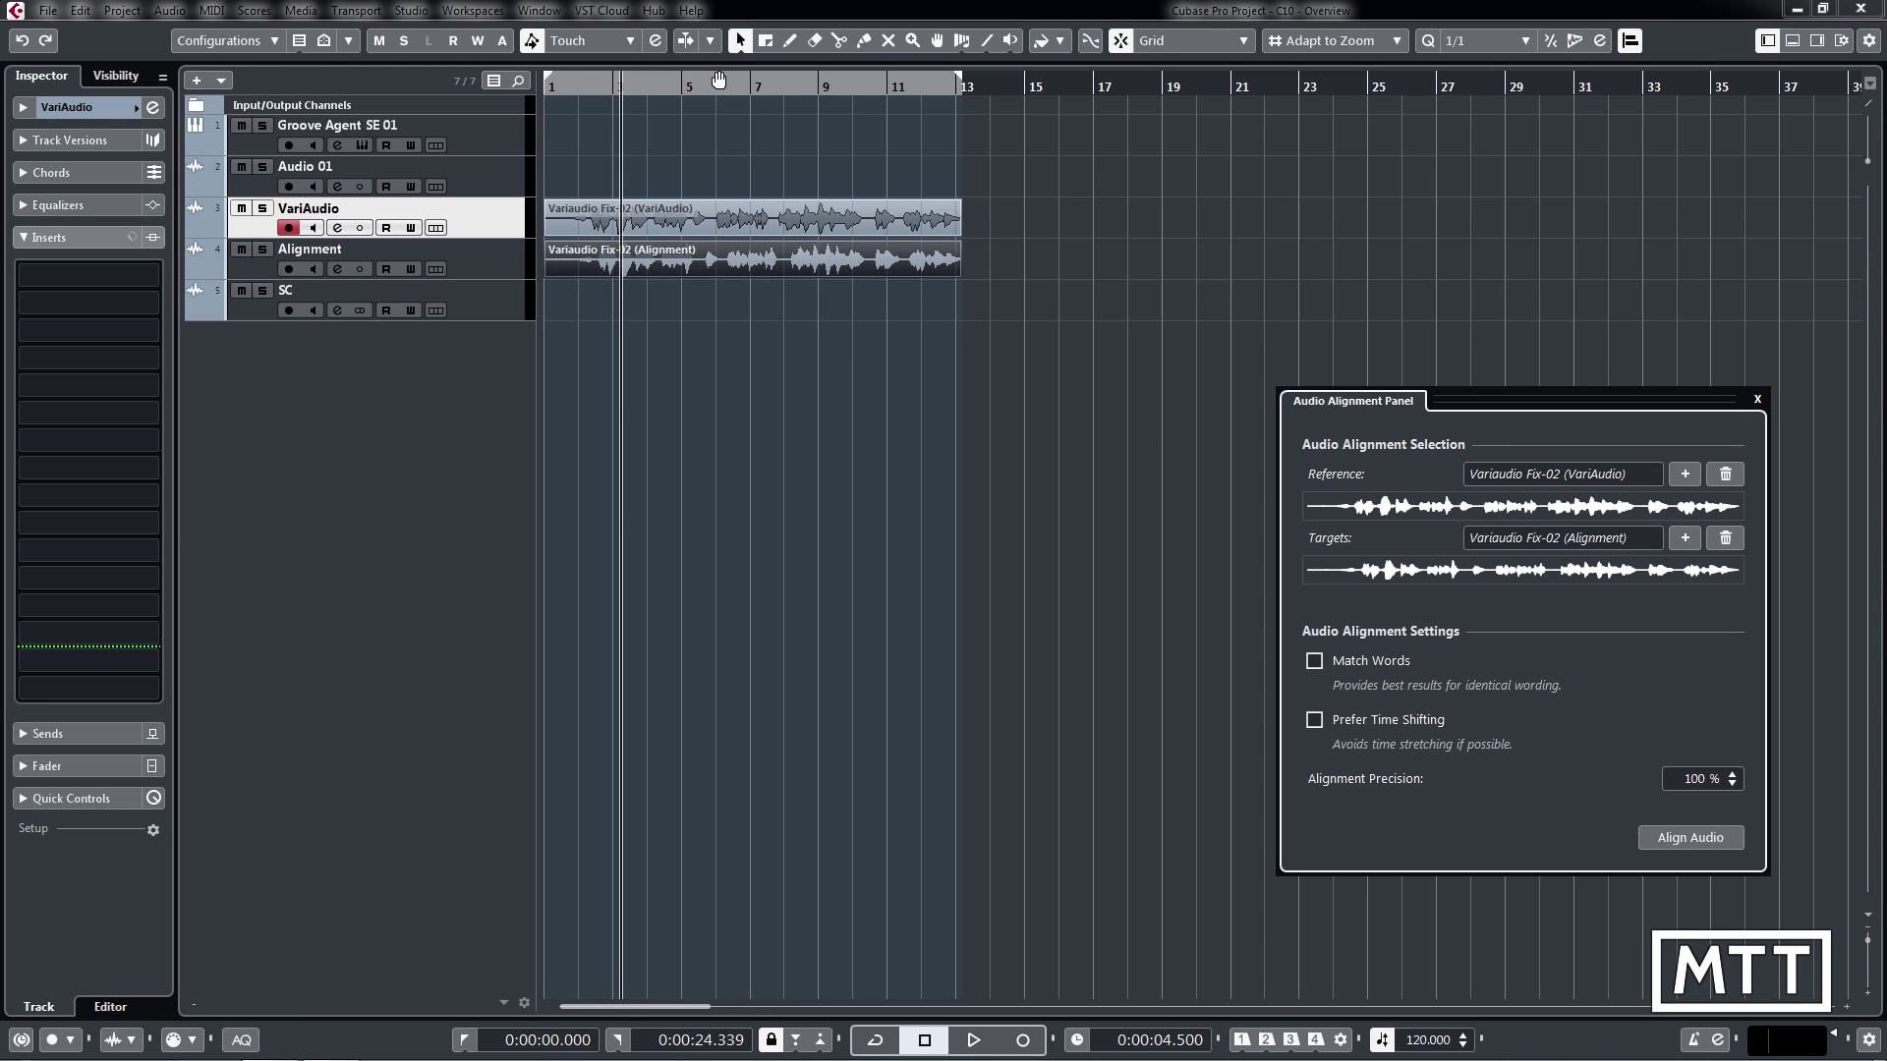
Align the target clip's audio to the reference and close the Audio Alignment panel
{"action": "left_click_drag", "start_coordinate": [776, 80], "coordinate": [775, 113]}
{"action": "left_click", "coordinate": [1690, 837]}
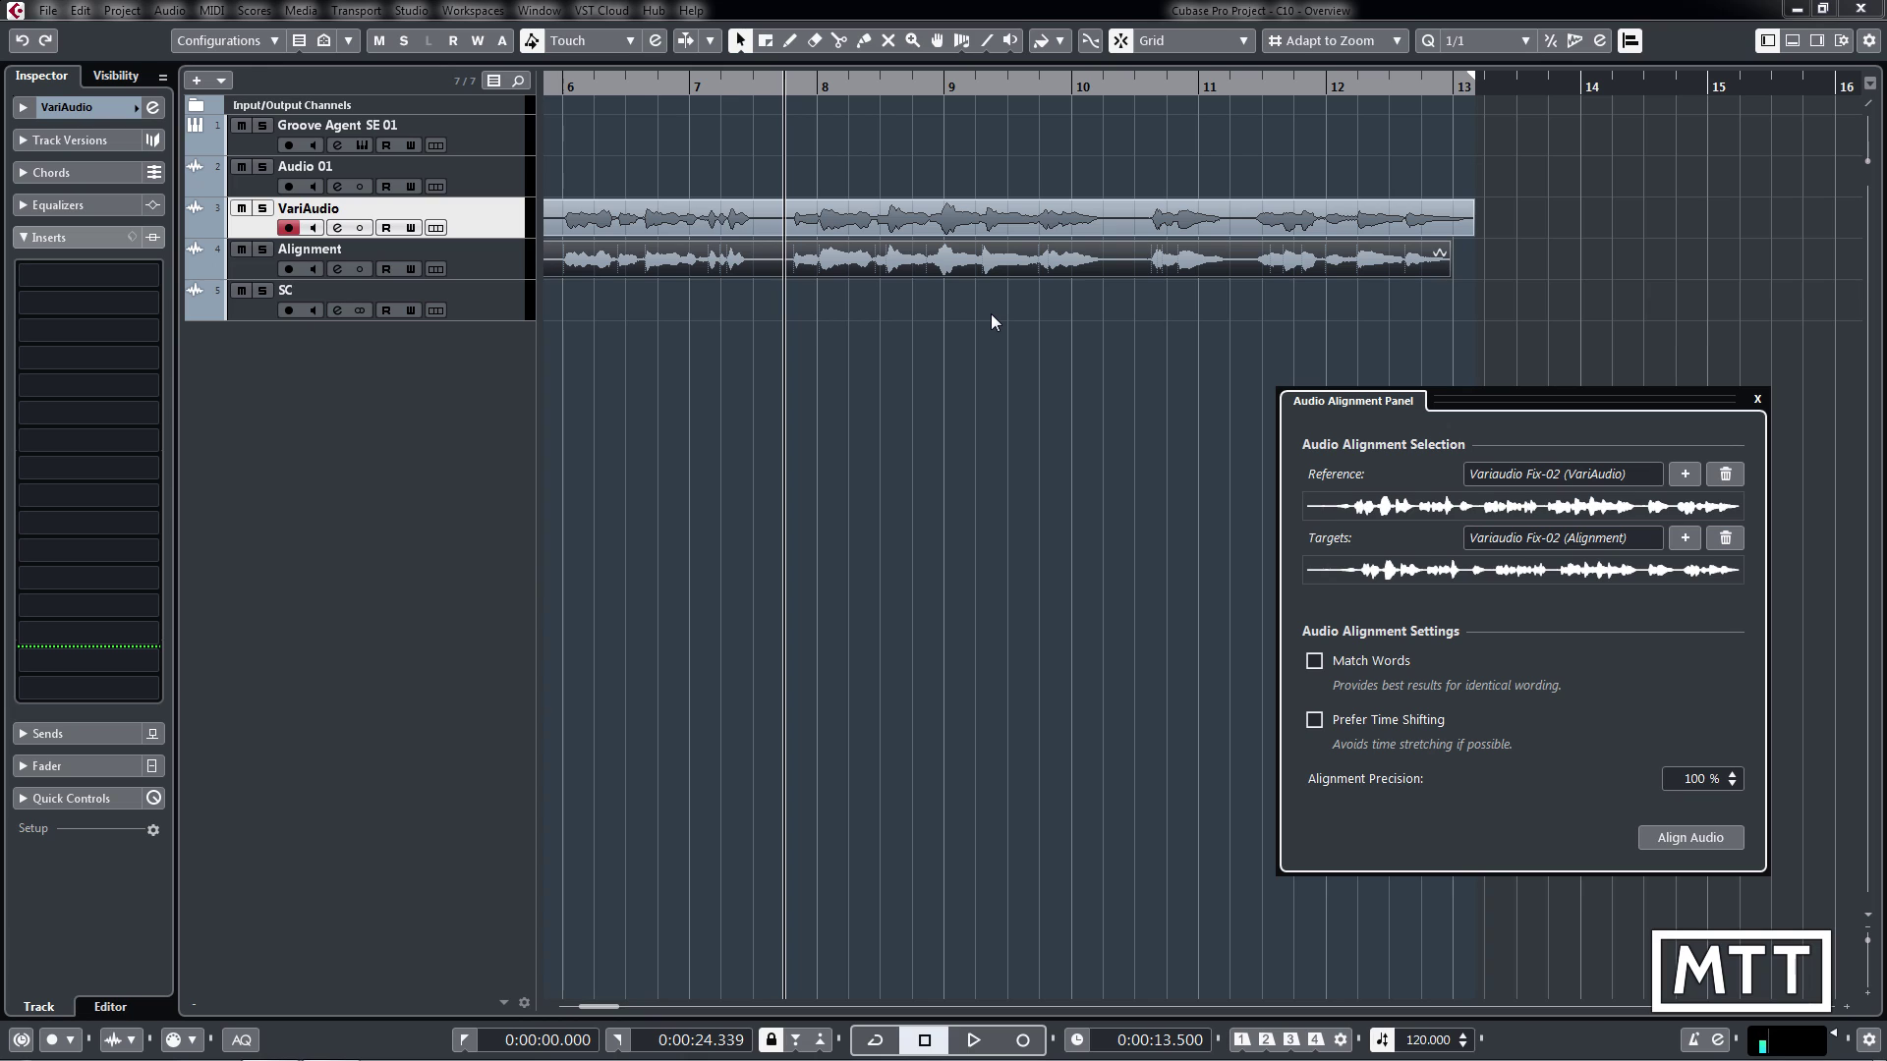
{"action": "left_click", "coordinate": [1759, 401]}
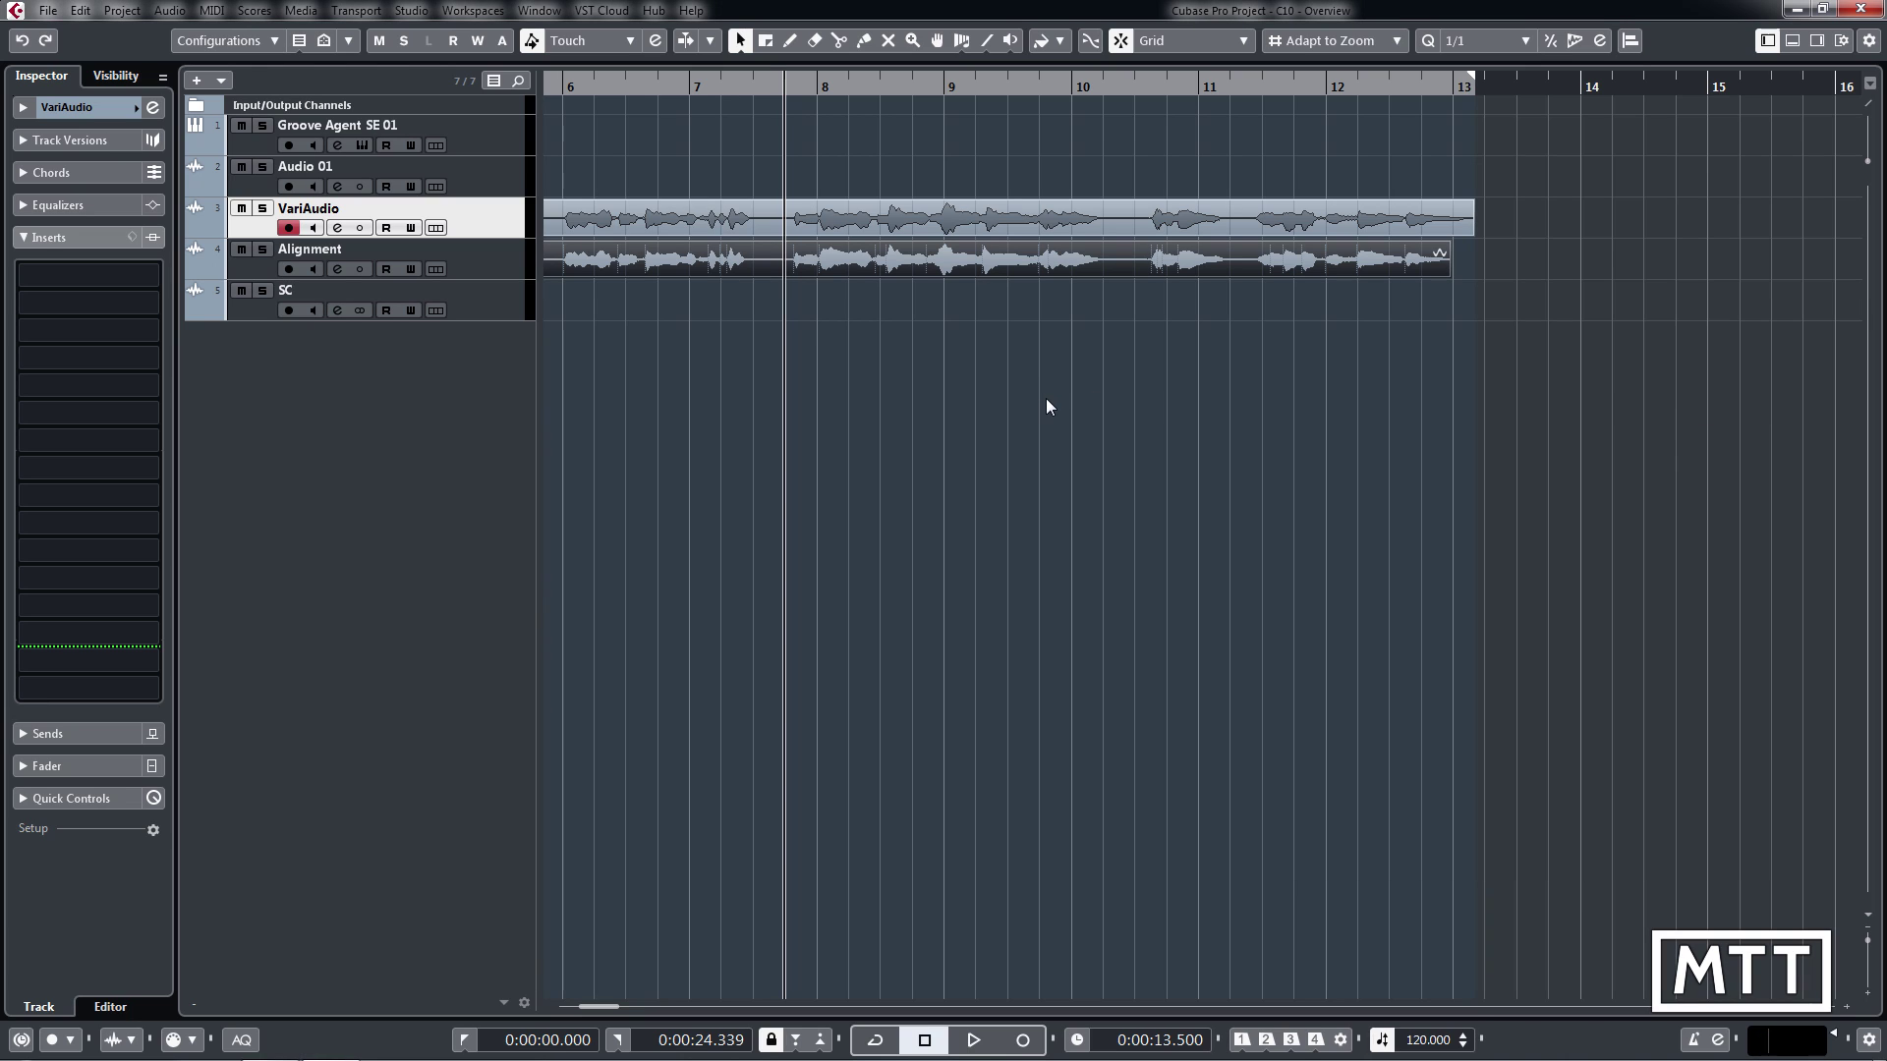
Examine the context commands of the Alignment clip, including its Processes, and those of the empty project area
{"action": "right_click", "coordinate": [905, 267]}
{"action": "left_click", "coordinate": [864, 262]}
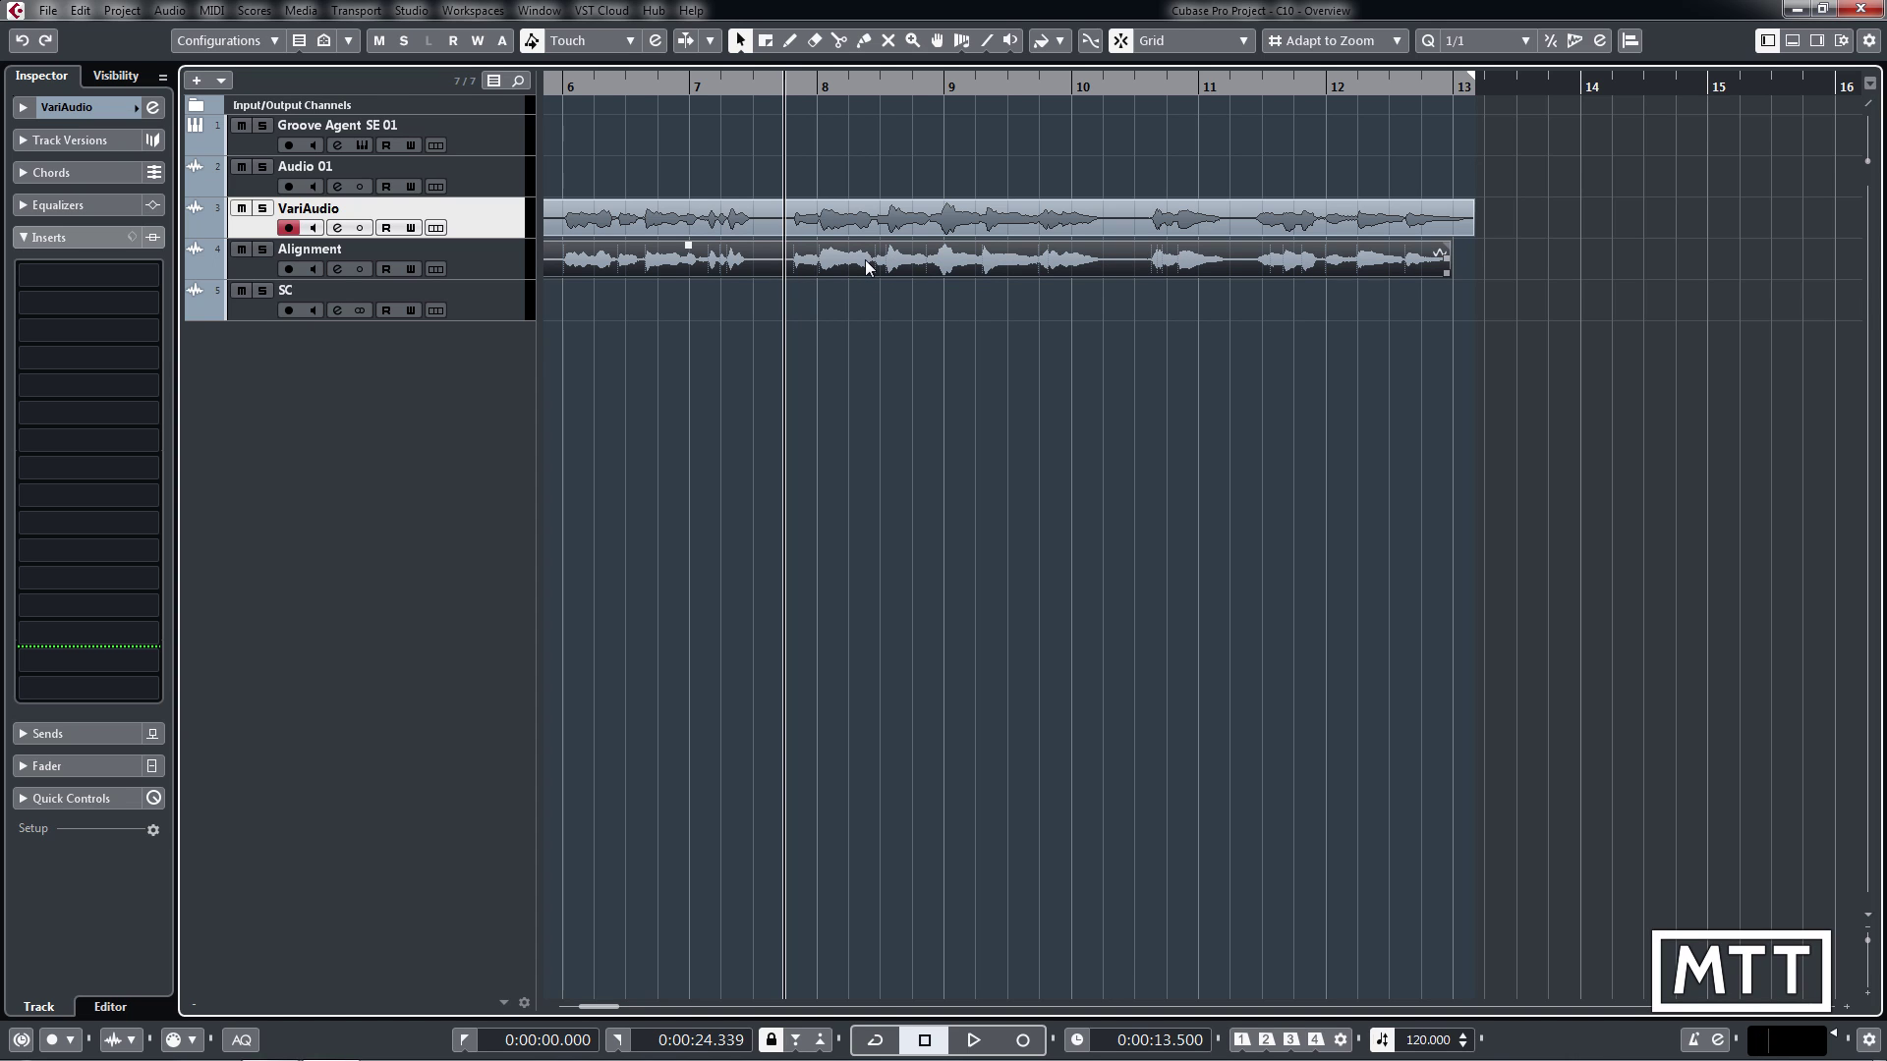
{"action": "right_click", "coordinate": [865, 260]}
{"action": "mouse_move", "coordinate": [874, 267]}
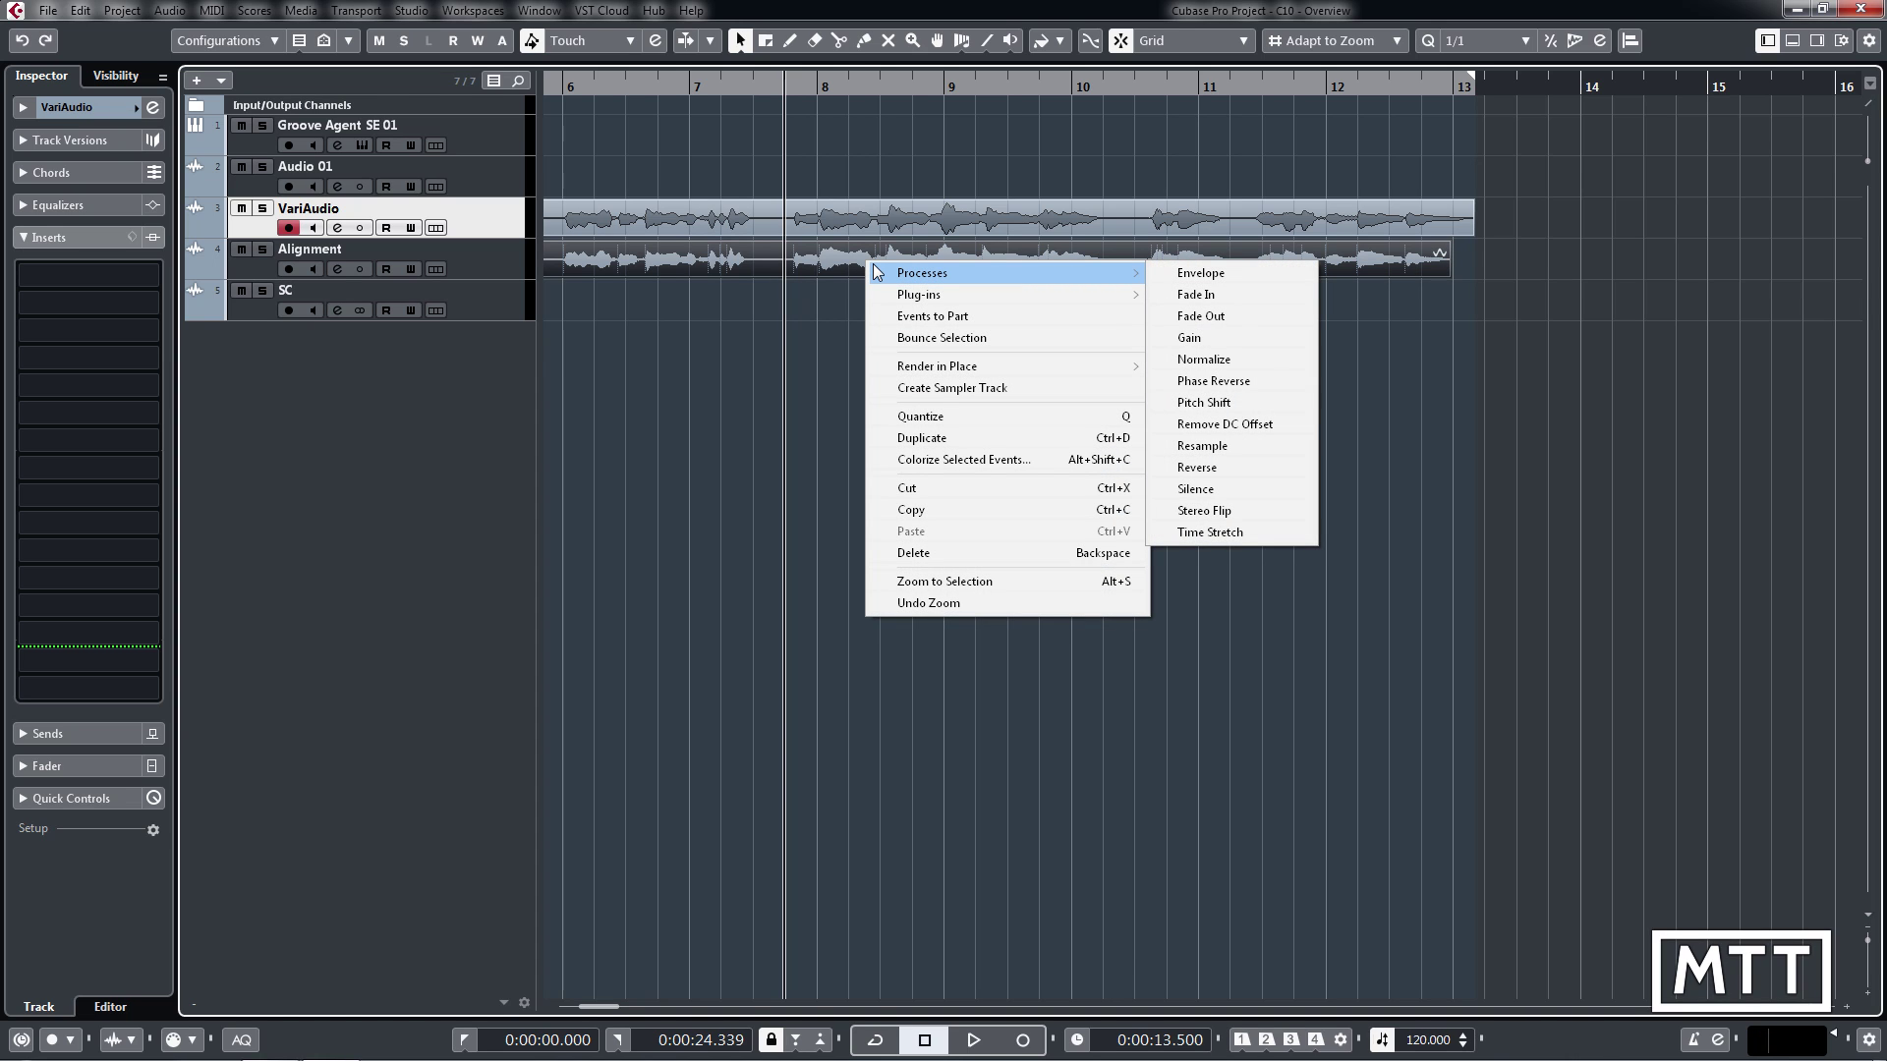
{"action": "left_click", "coordinate": [837, 299]}
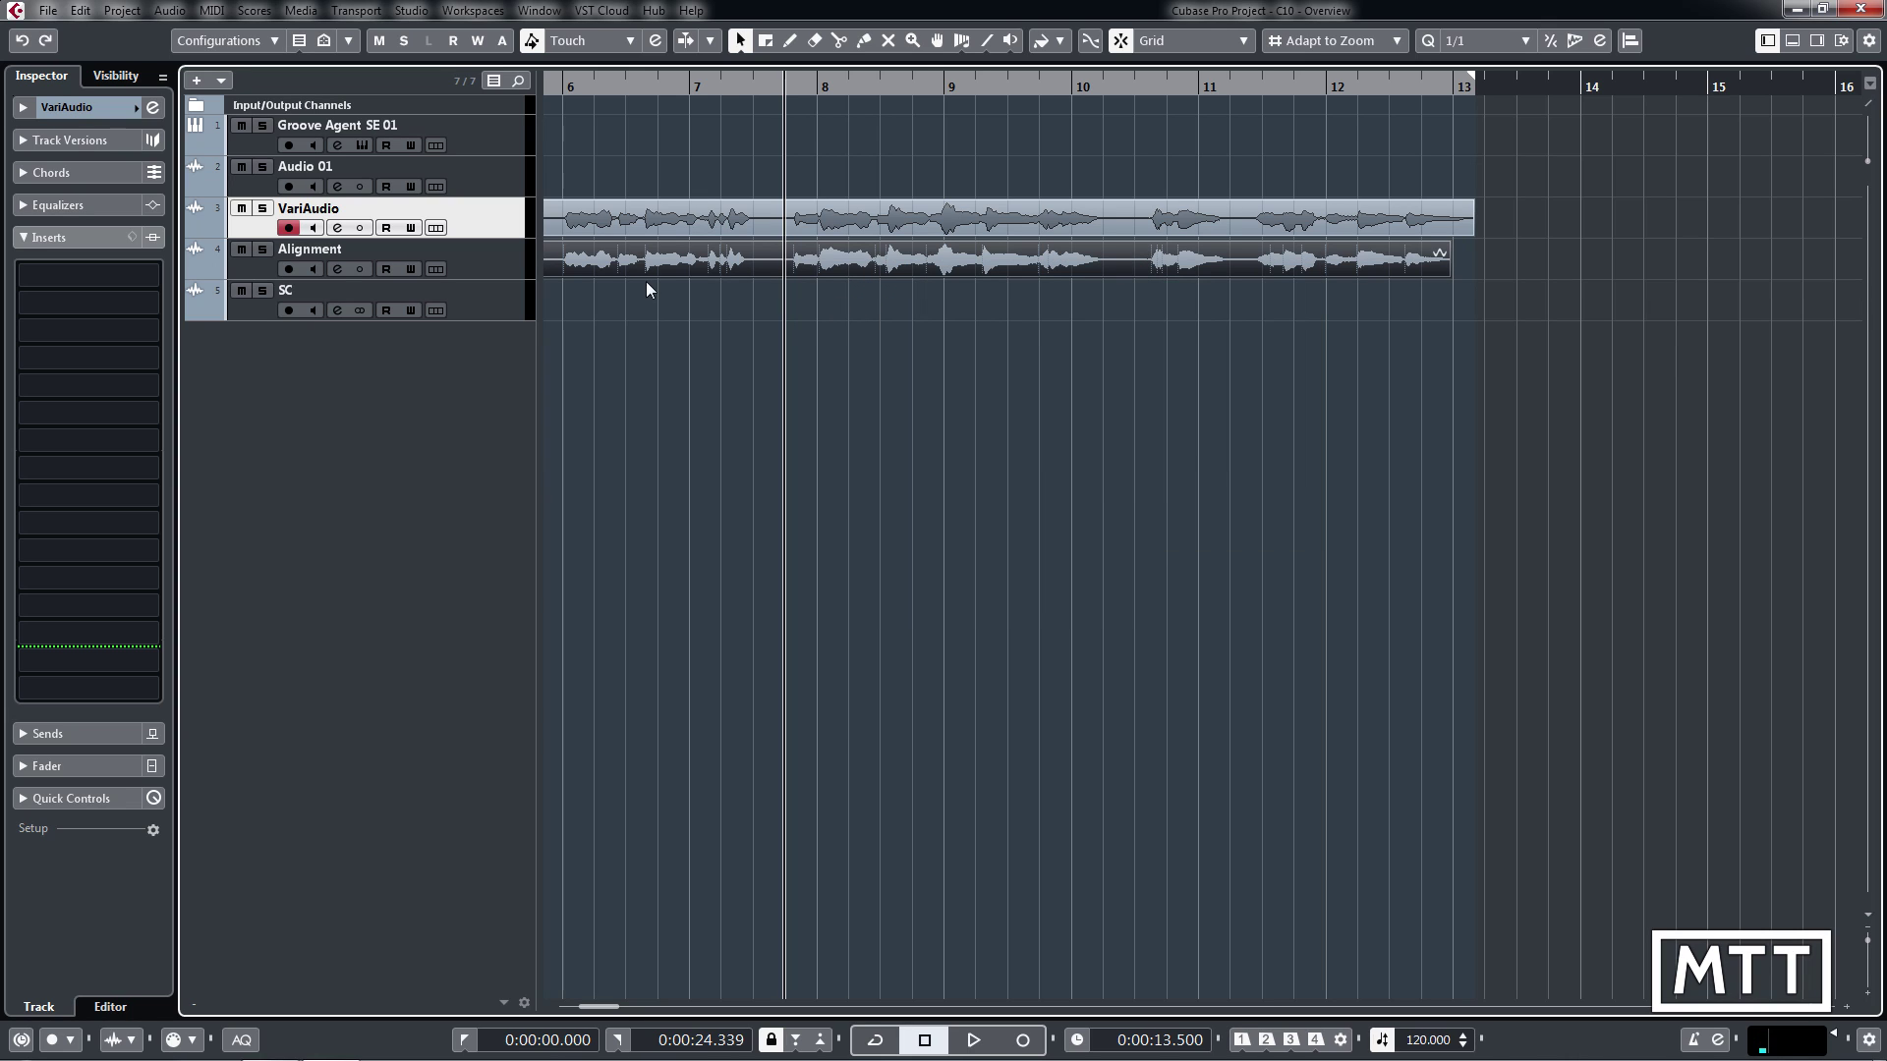
{"action": "right_click", "coordinate": [1184, 405]}
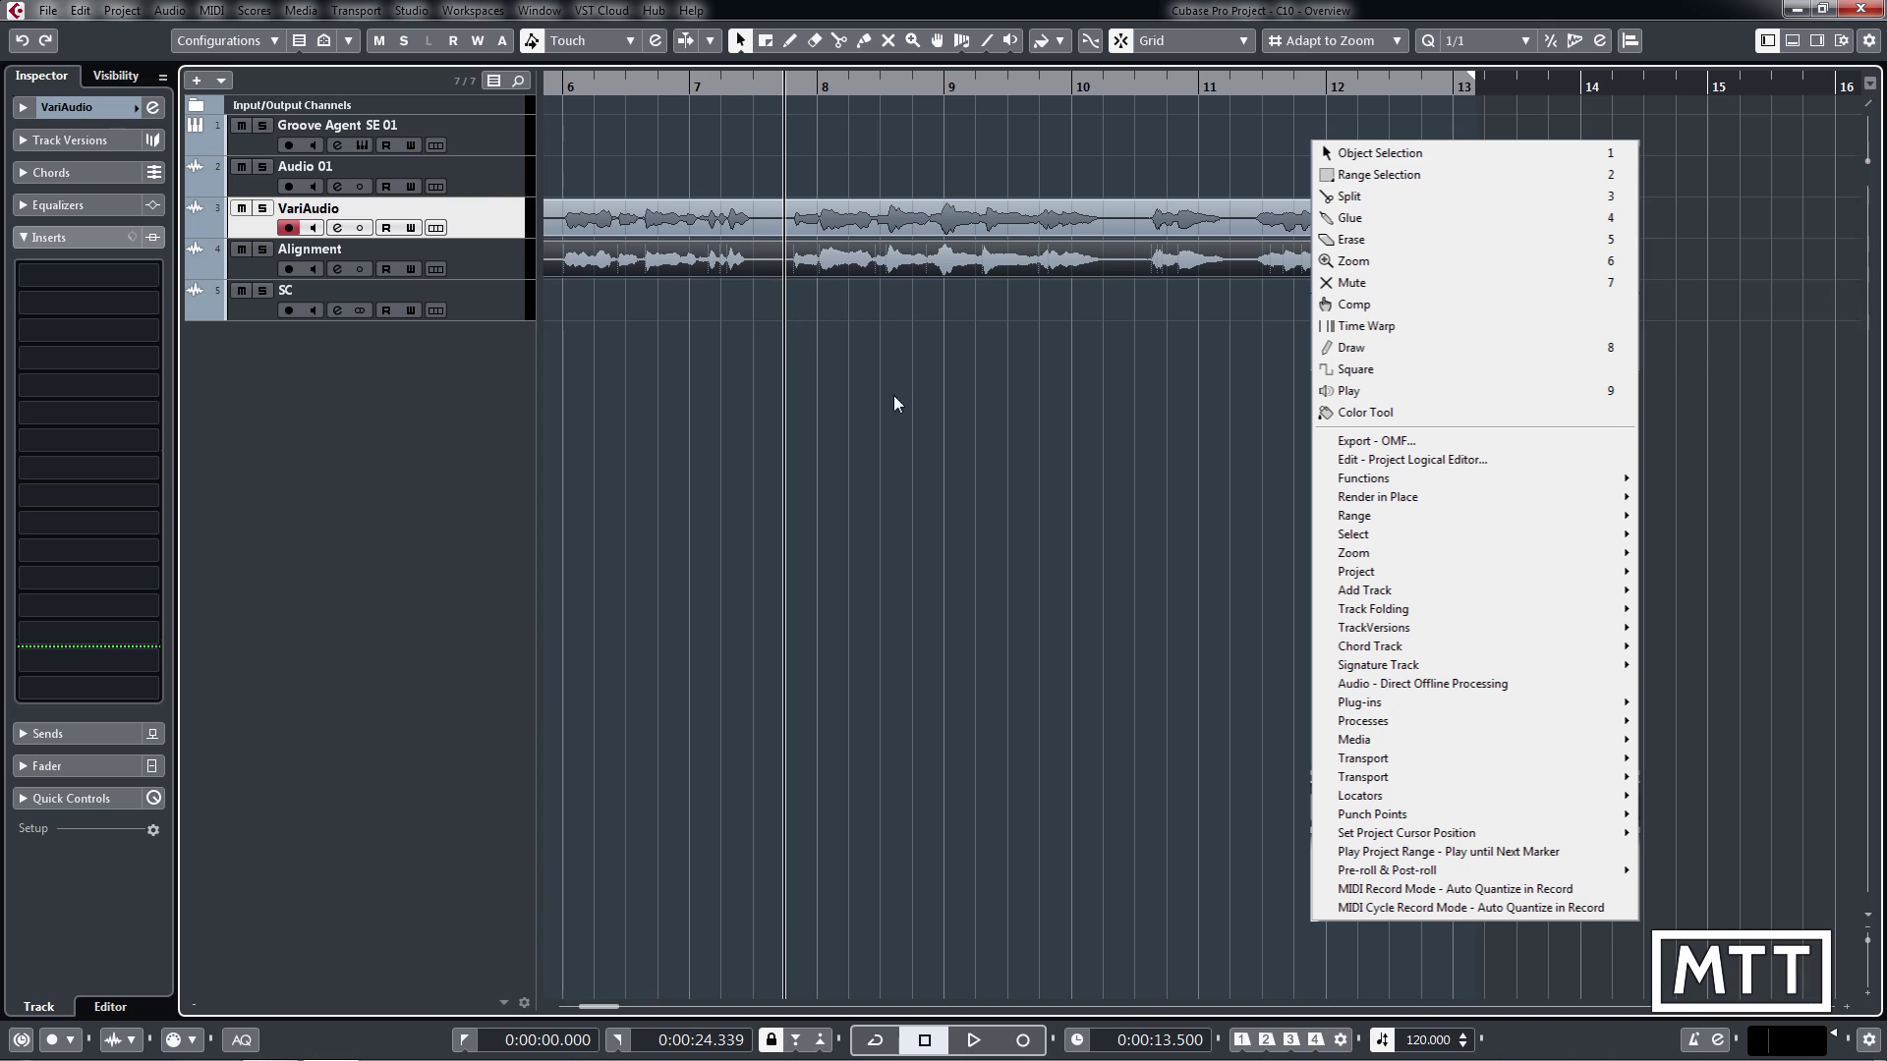
{"action": "right_click", "coordinate": [583, 261]}
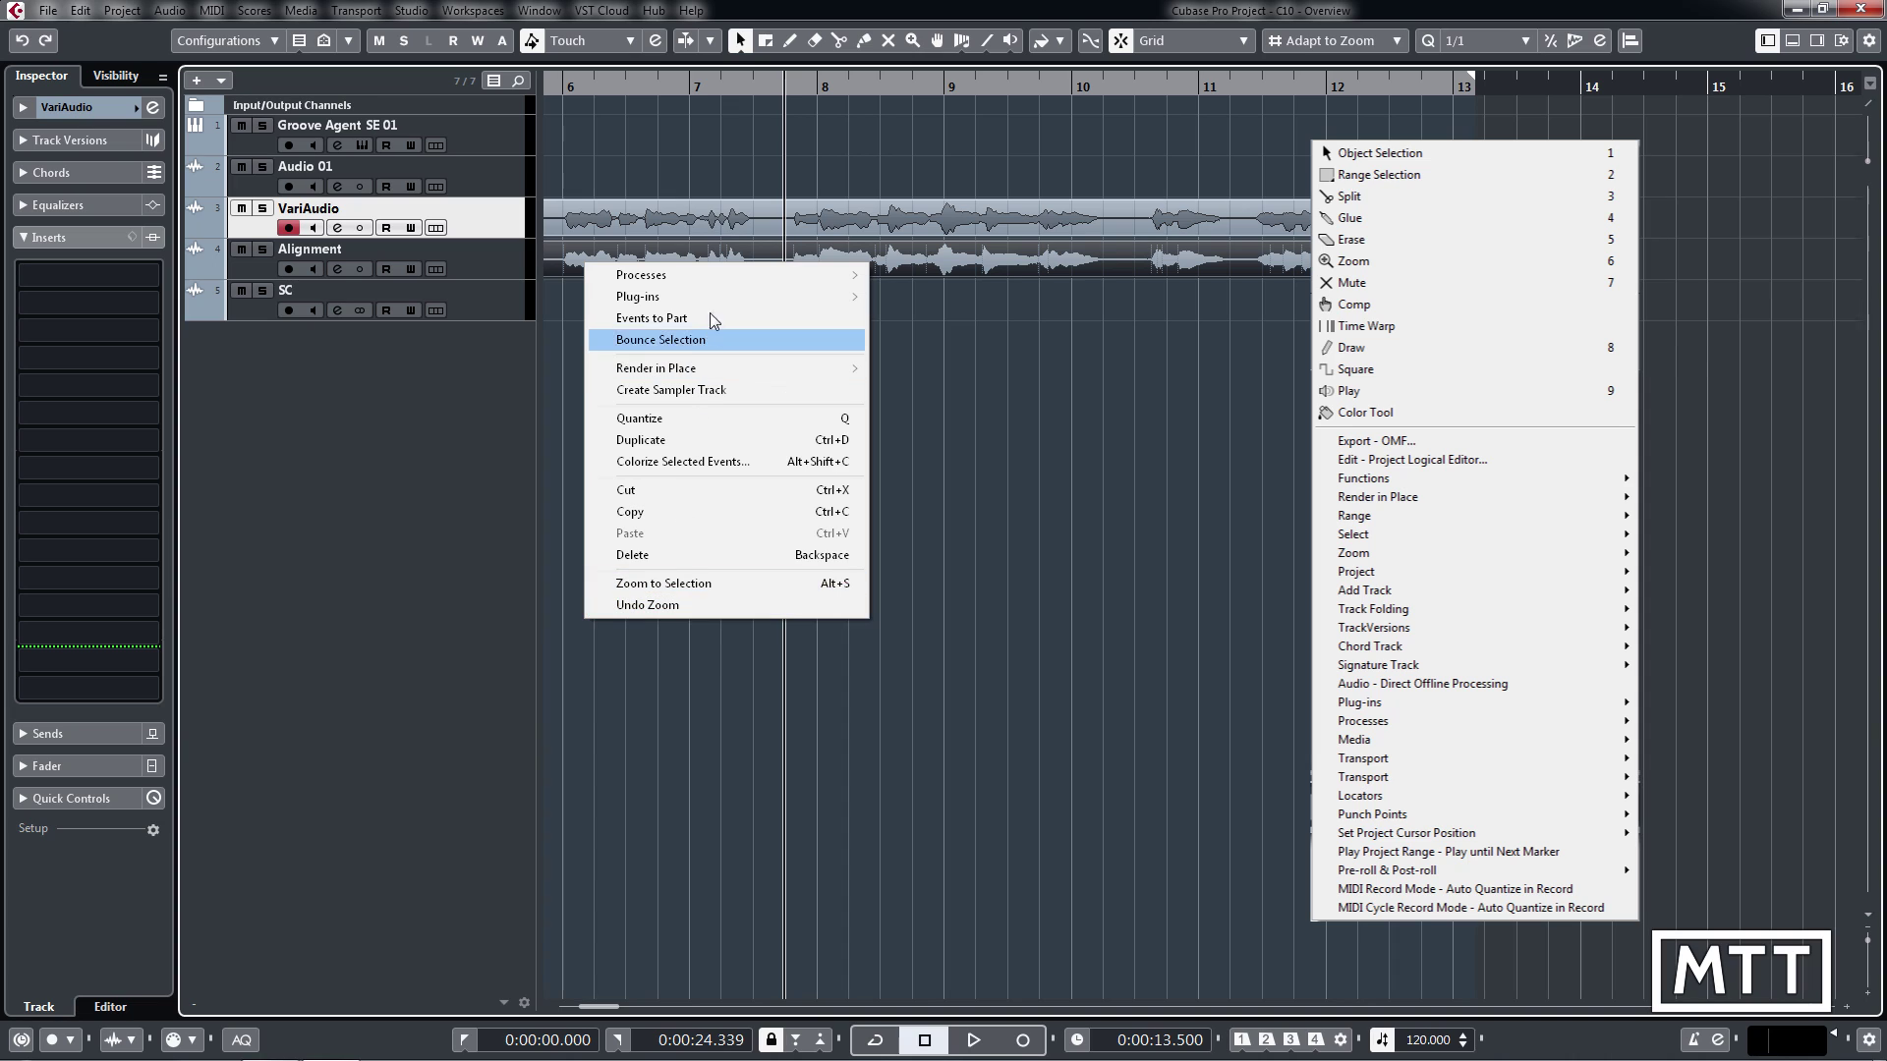
{"action": "mouse_move", "coordinate": [717, 283]}
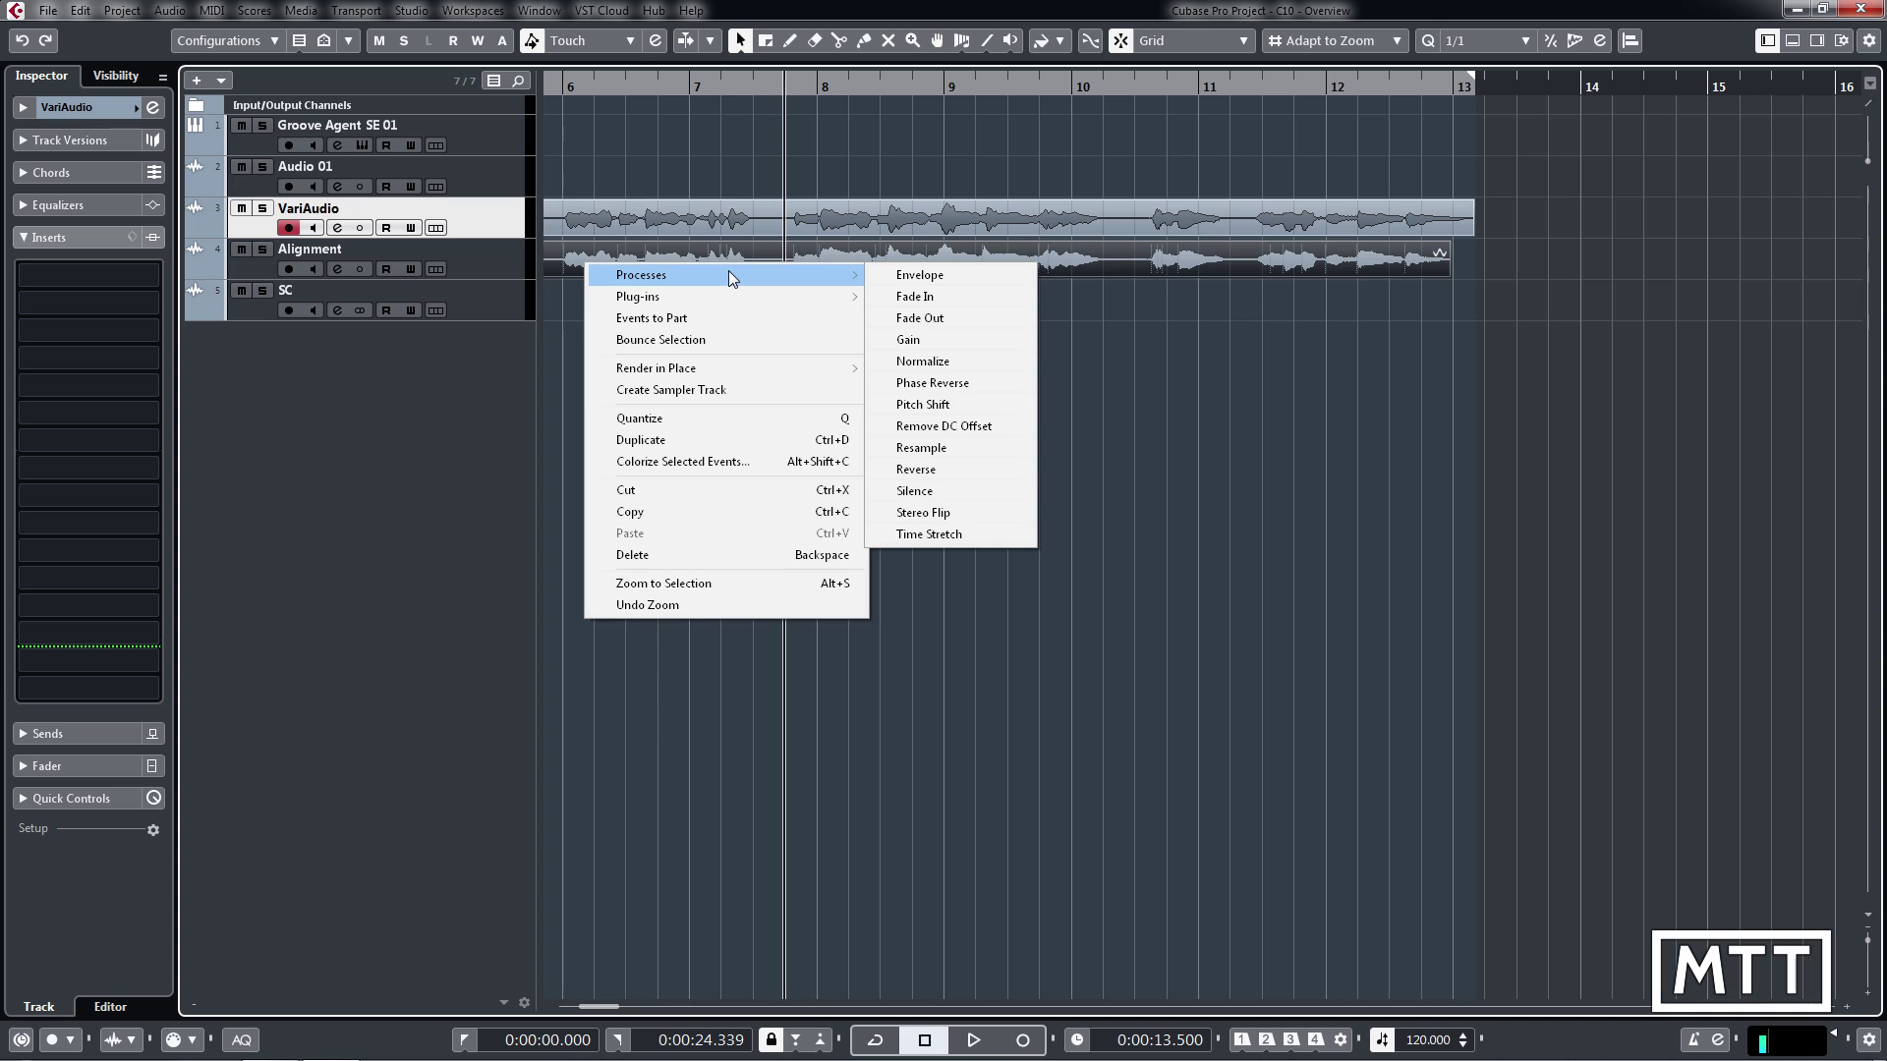
{"action": "left_click", "coordinate": [573, 354]}
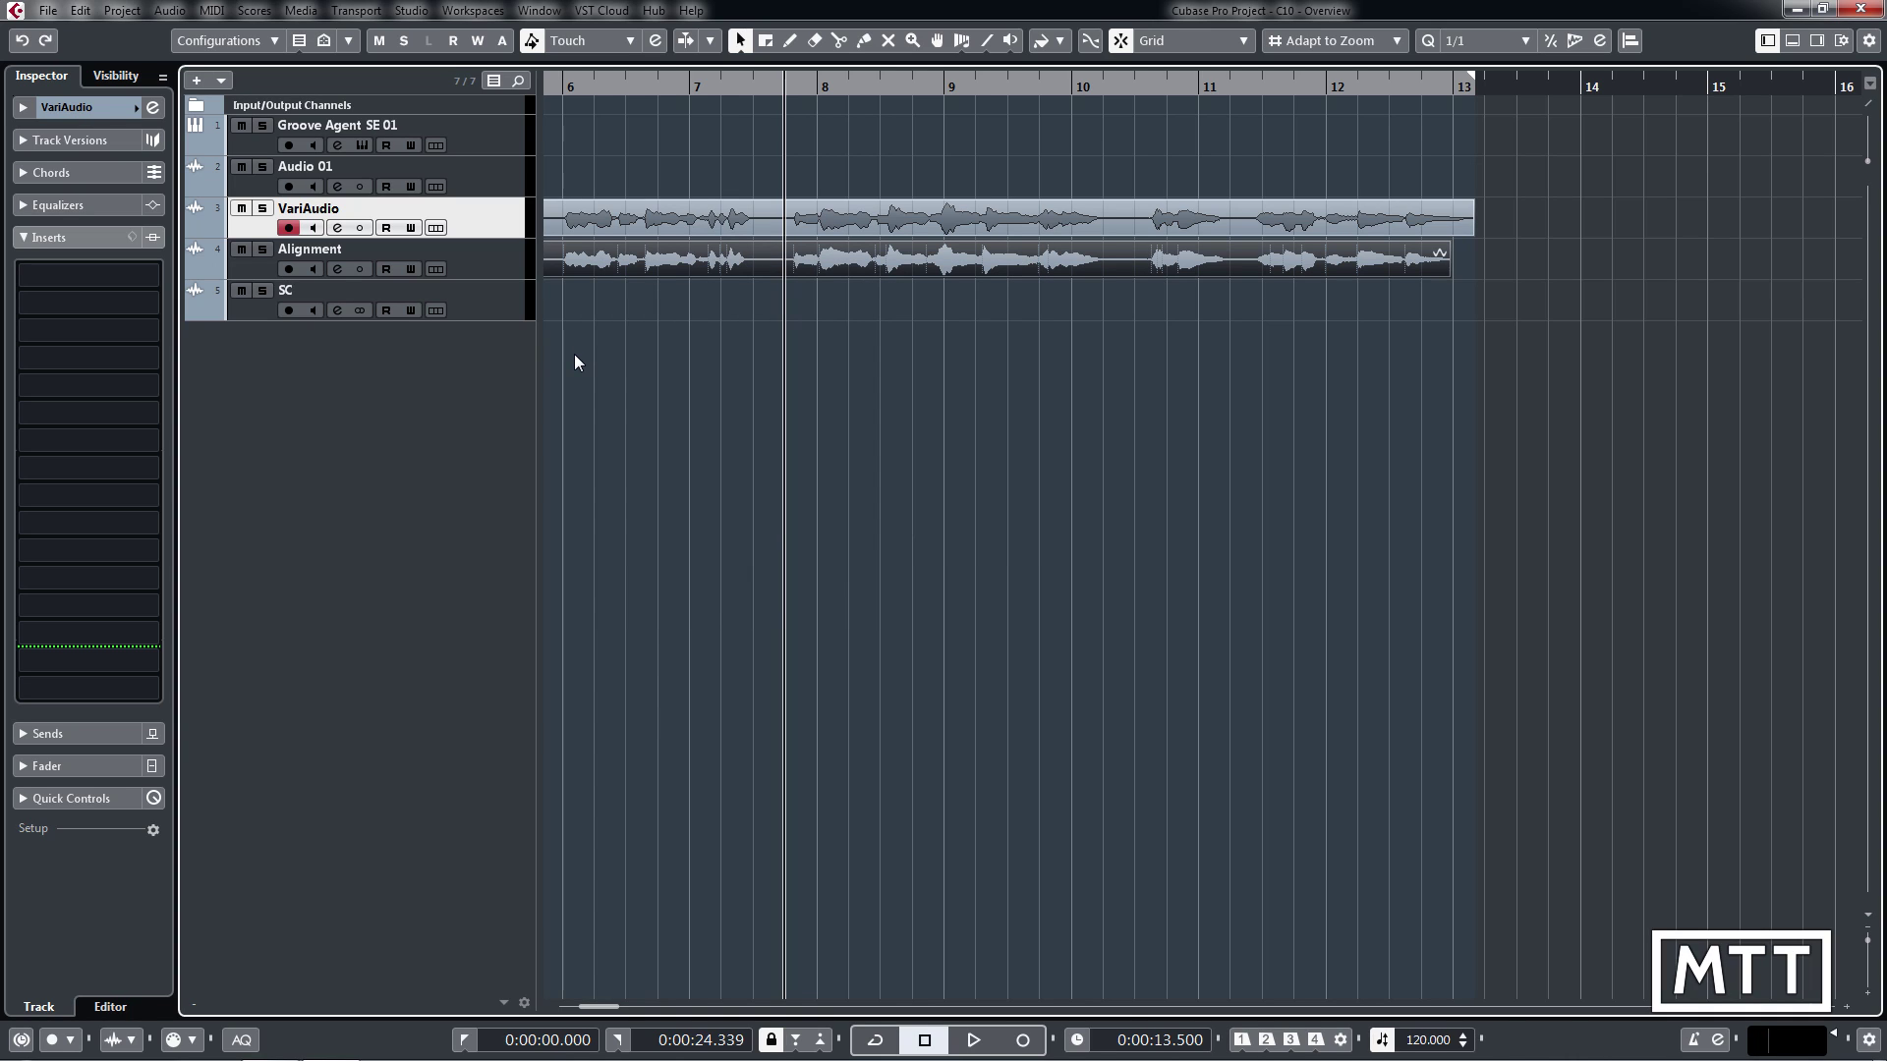
Open the MixConsole in an enlarged window and show its list of snapshots
{"action": "key", "text": "F3"}
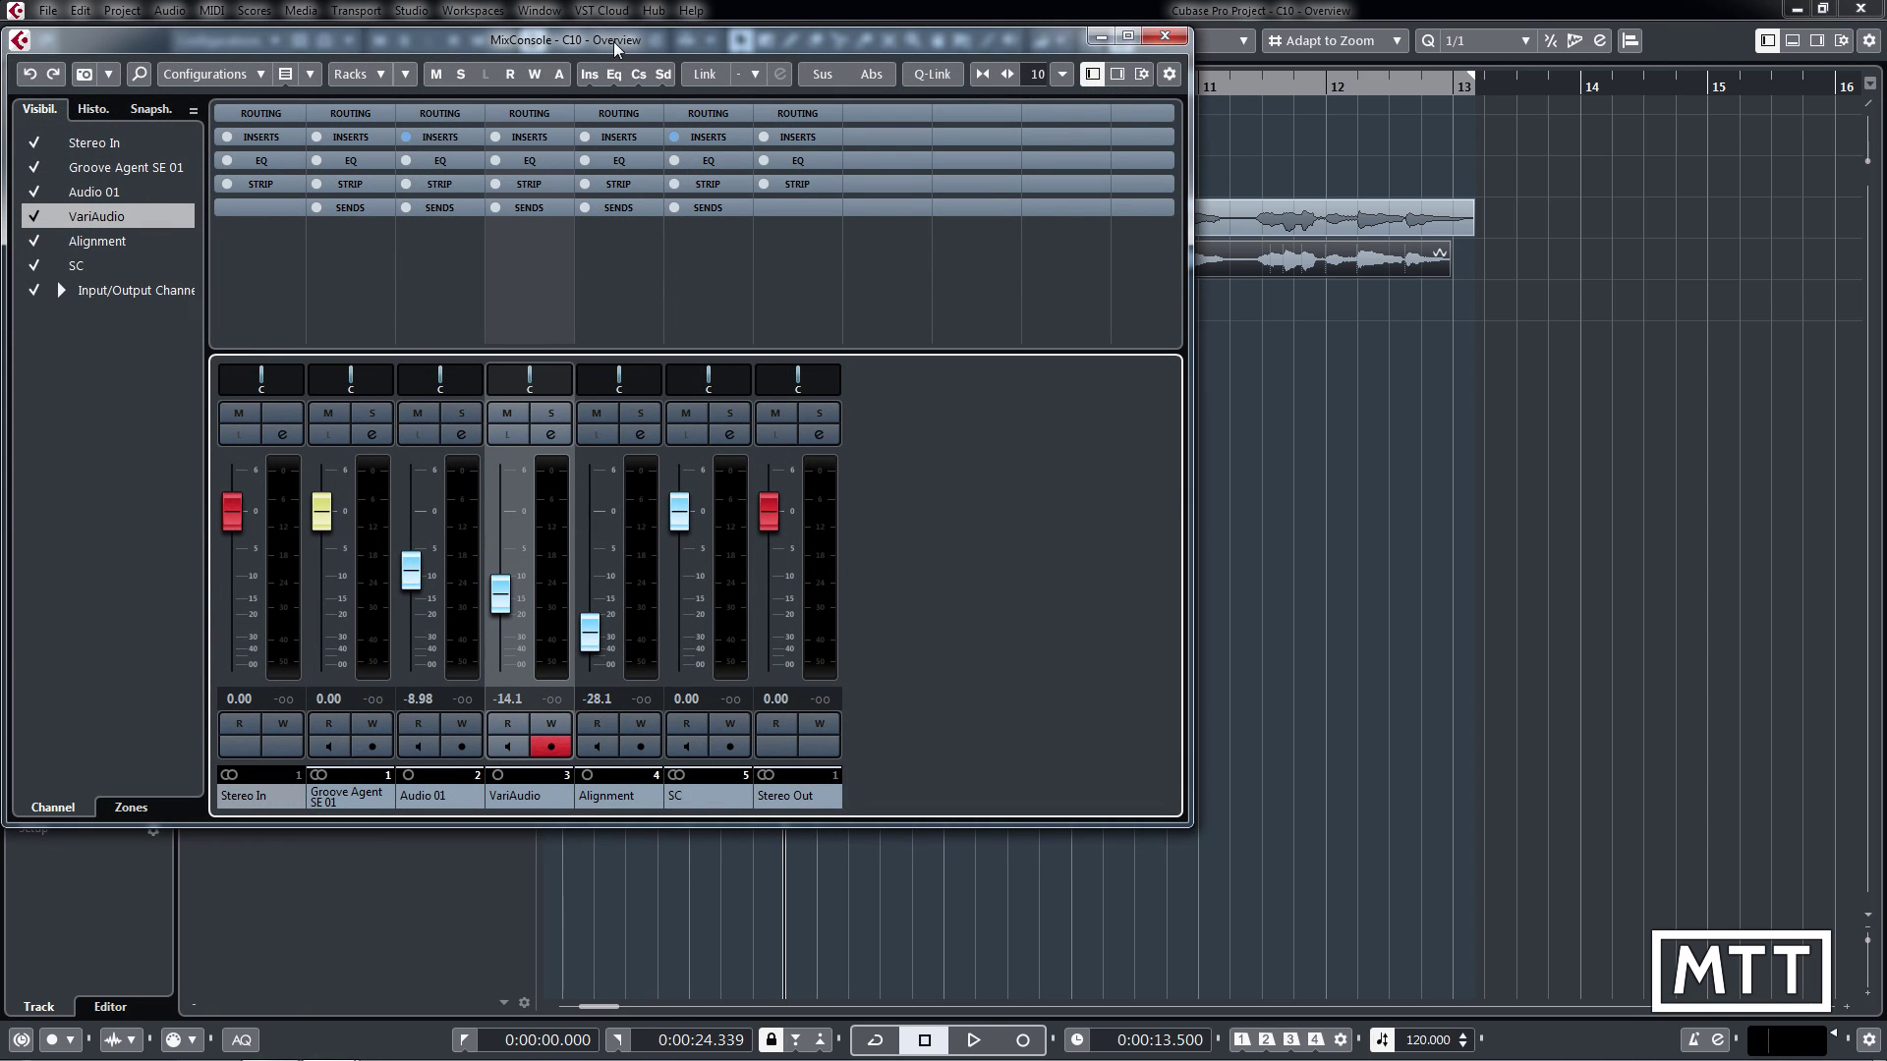
{"action": "left_click_drag", "start_coordinate": [617, 47], "coordinate": [690, 59]}
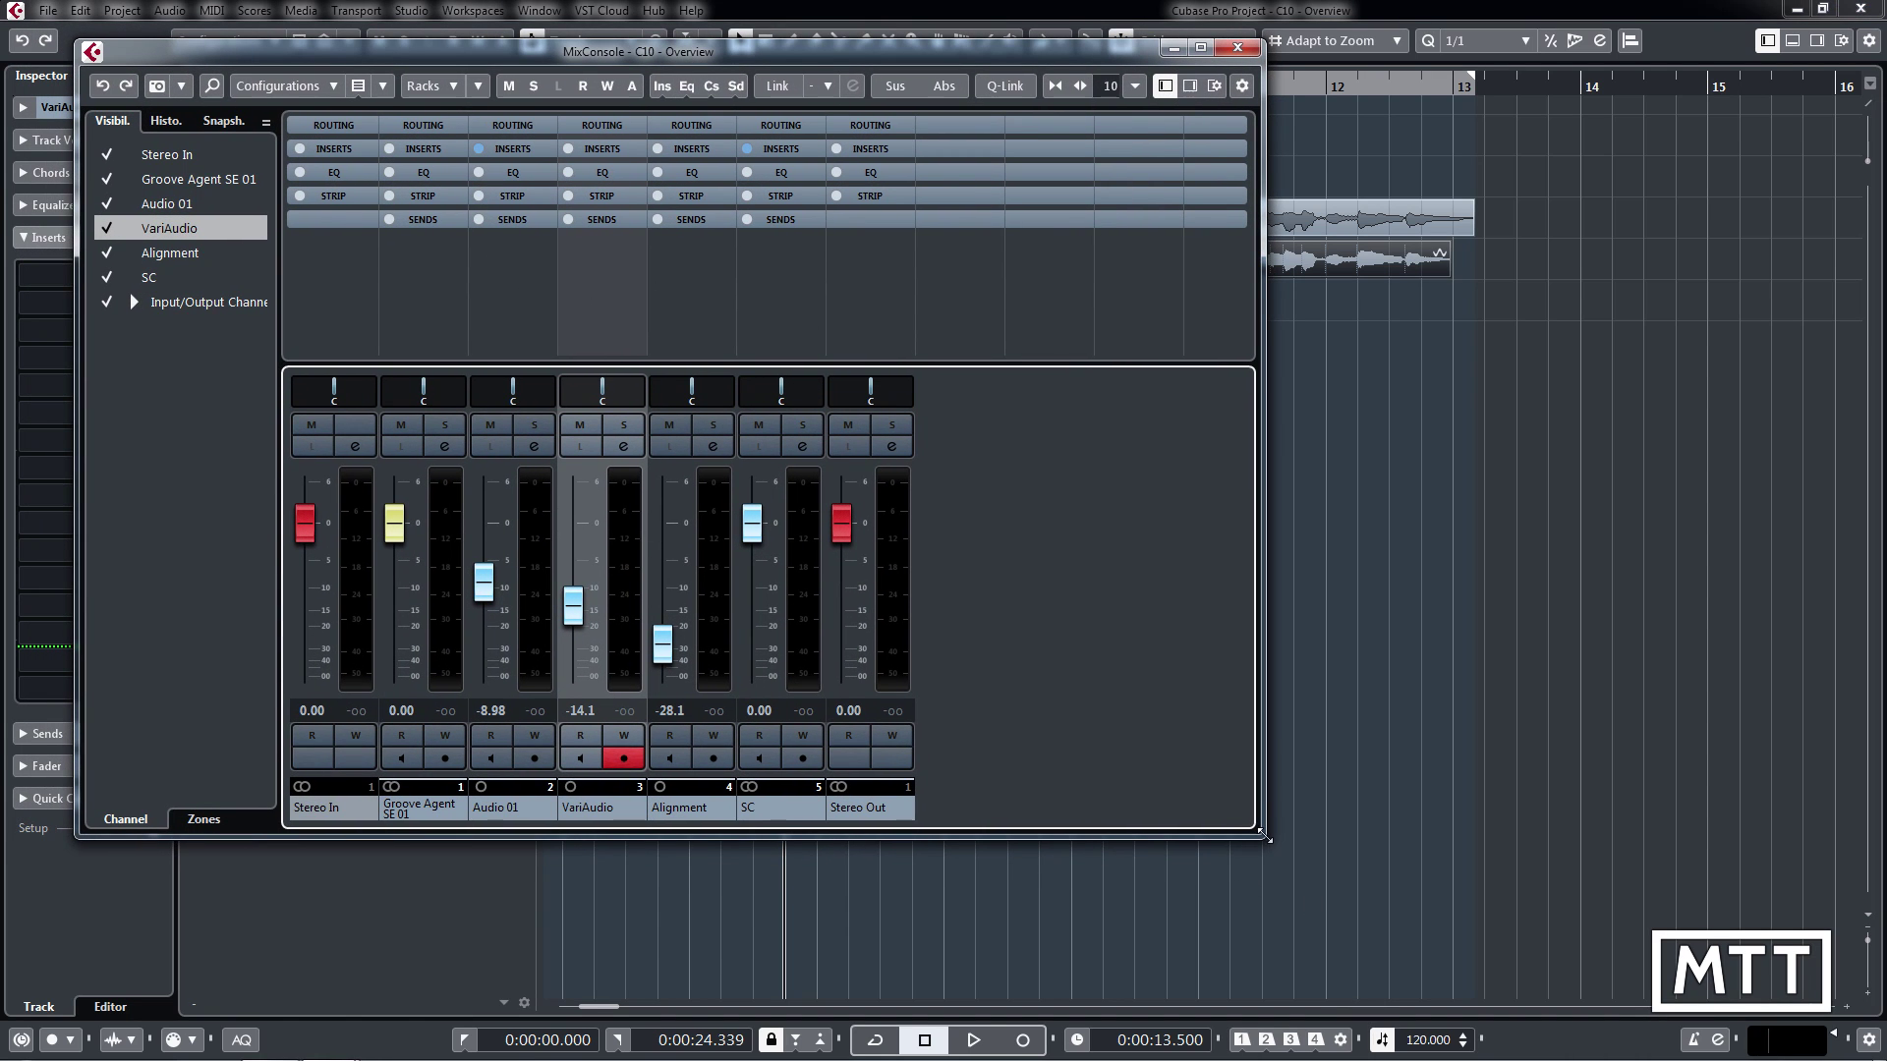
{"action": "left_click_drag", "start_coordinate": [1266, 837], "coordinate": [1543, 963]}
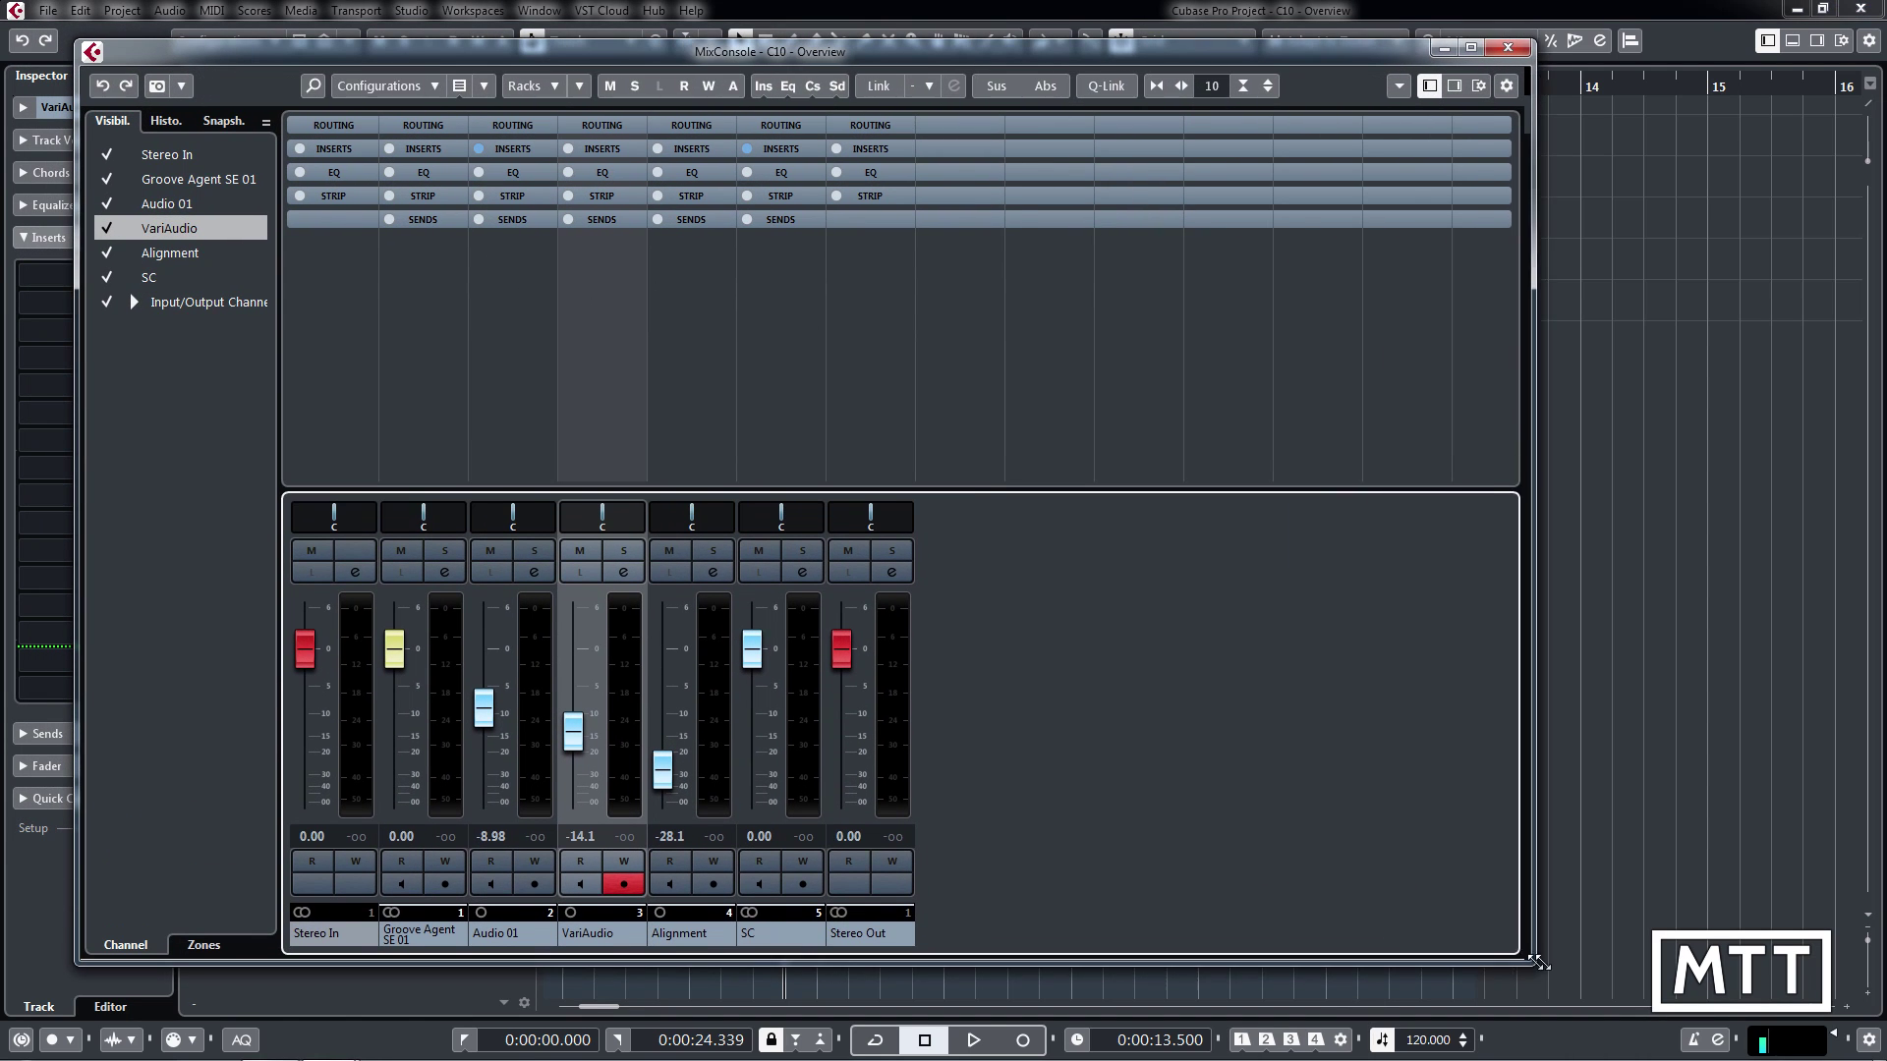
{"action": "left_click", "coordinate": [224, 120]}
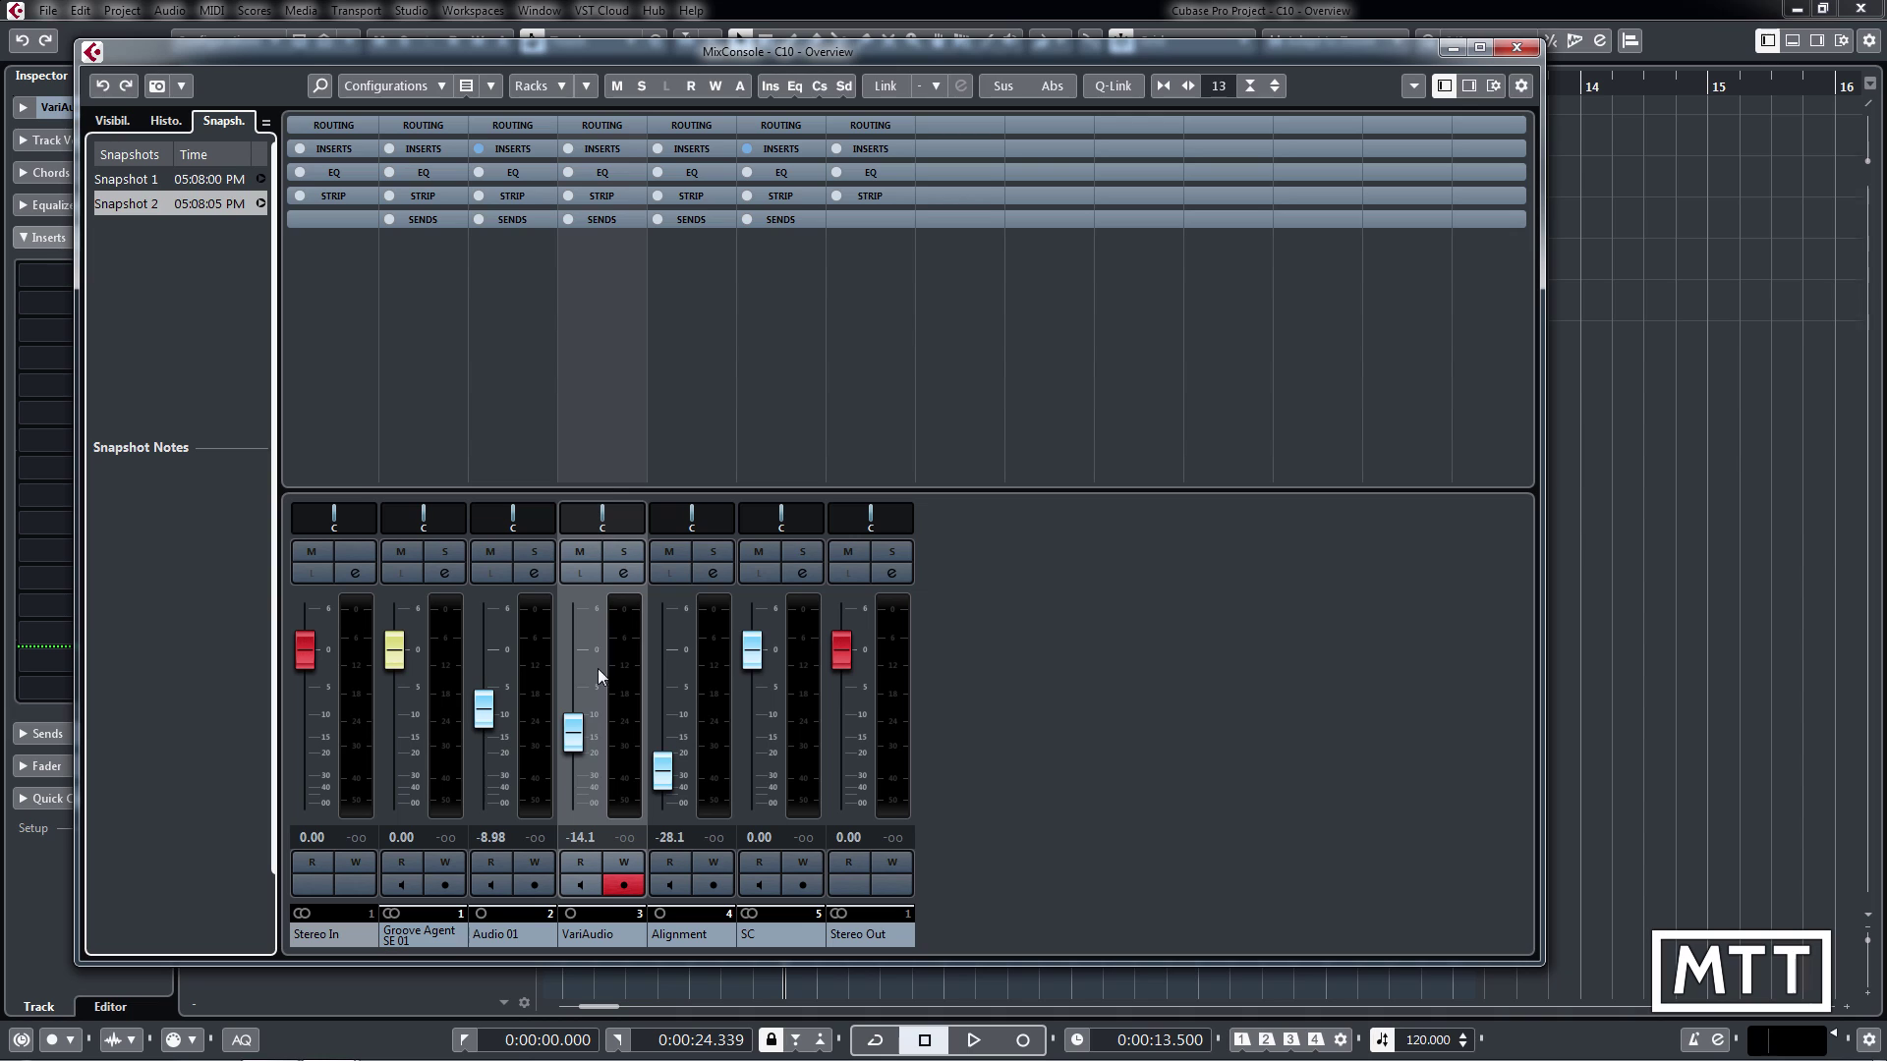
Set Audio 01 to -3.18 panned L57, VariAudio to -3.18 and Alignment to -6.39 panned R98, and save the mix as a snapshot
{"action": "left_click_drag", "start_coordinate": [487, 717], "coordinate": [483, 678]}
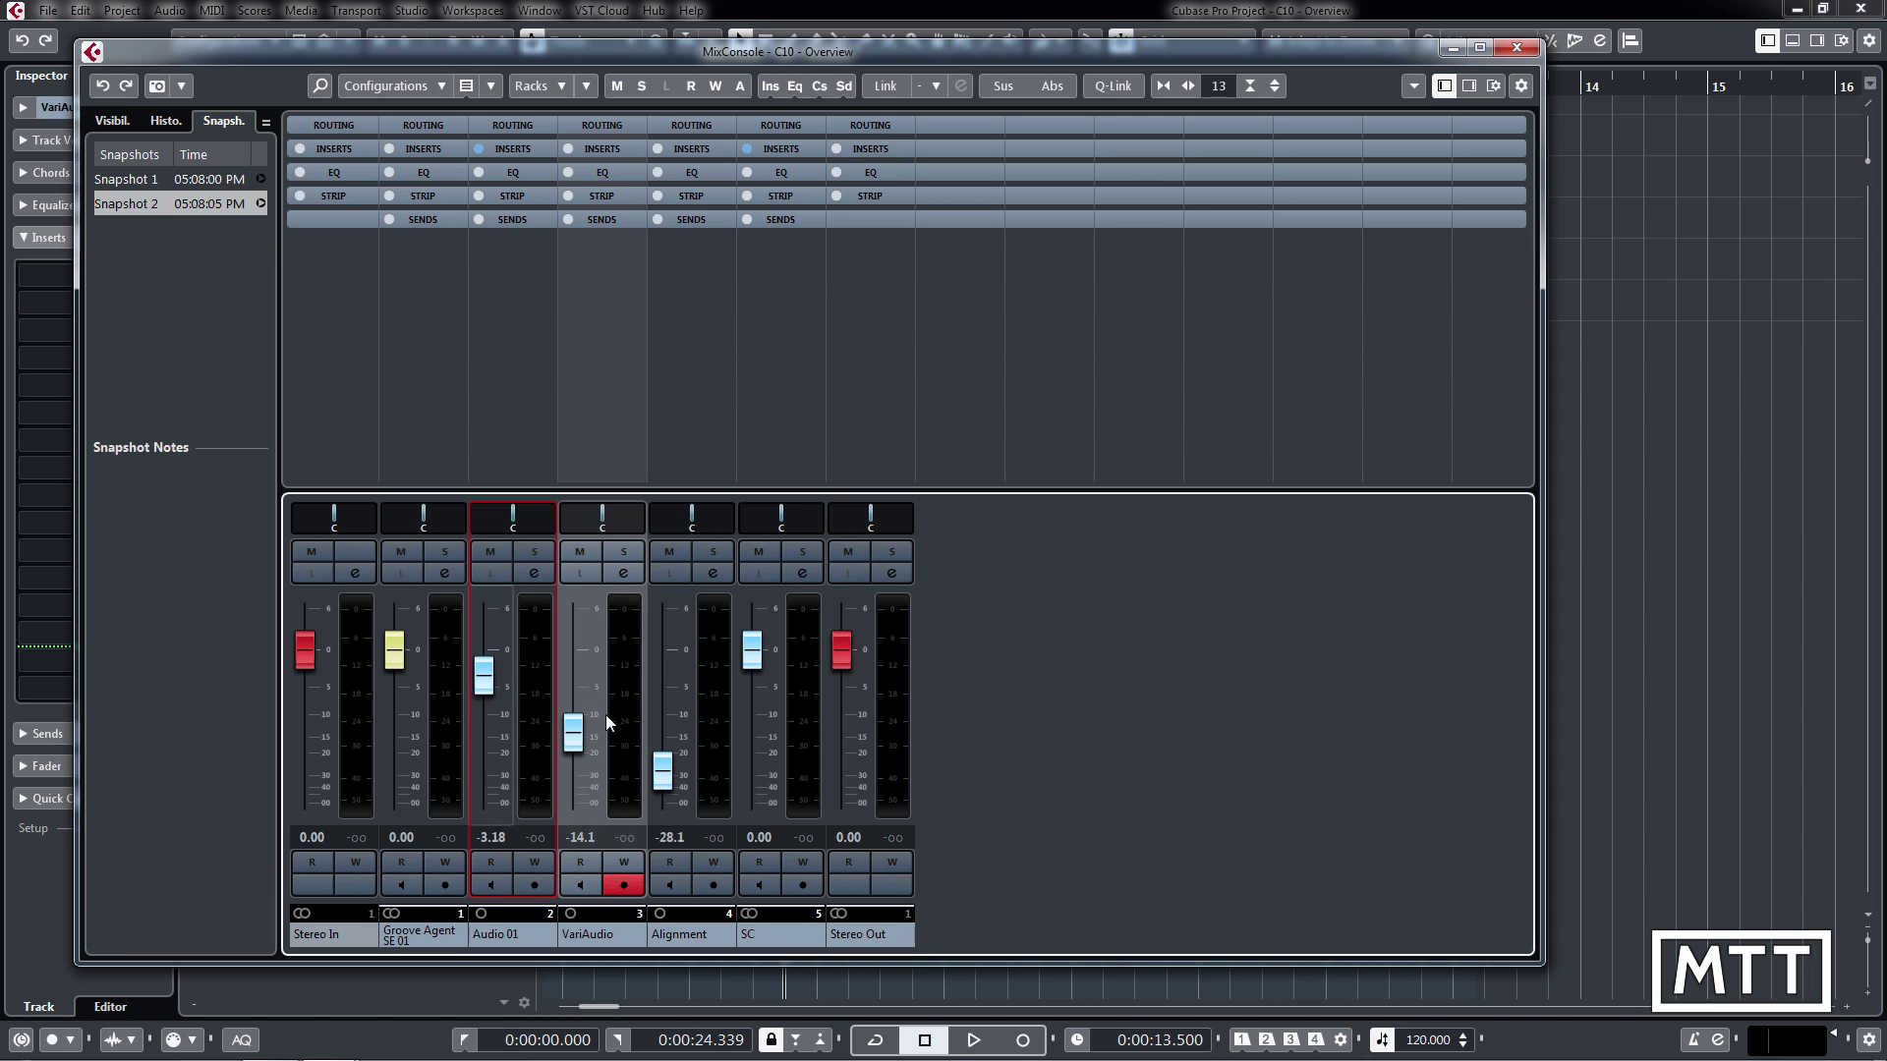
{"action": "left_click_drag", "start_coordinate": [573, 732], "coordinate": [572, 676]}
{"action": "left_click_drag", "start_coordinate": [662, 771], "coordinate": [662, 695]}
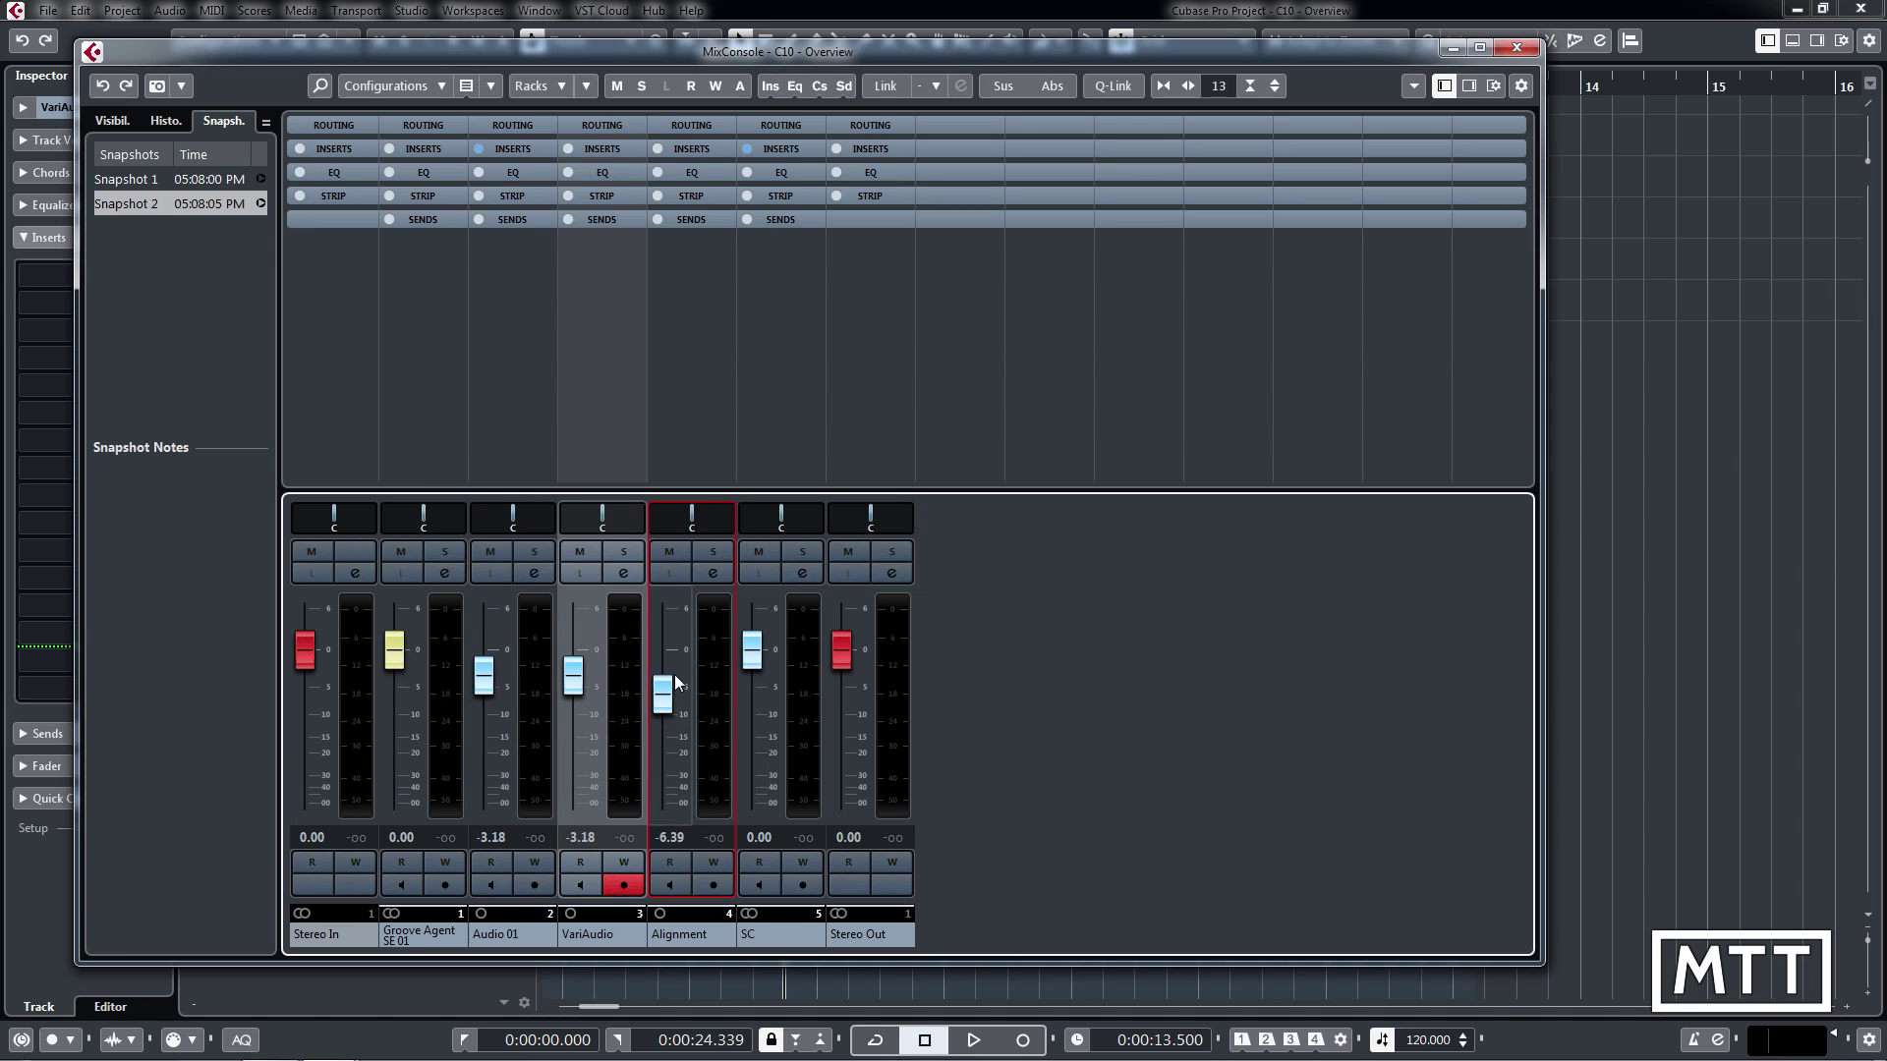
{"action": "left_click_drag", "start_coordinate": [687, 515], "coordinate": [663, 519]}
{"action": "left_click_drag", "start_coordinate": [512, 515], "coordinate": [492, 515]}
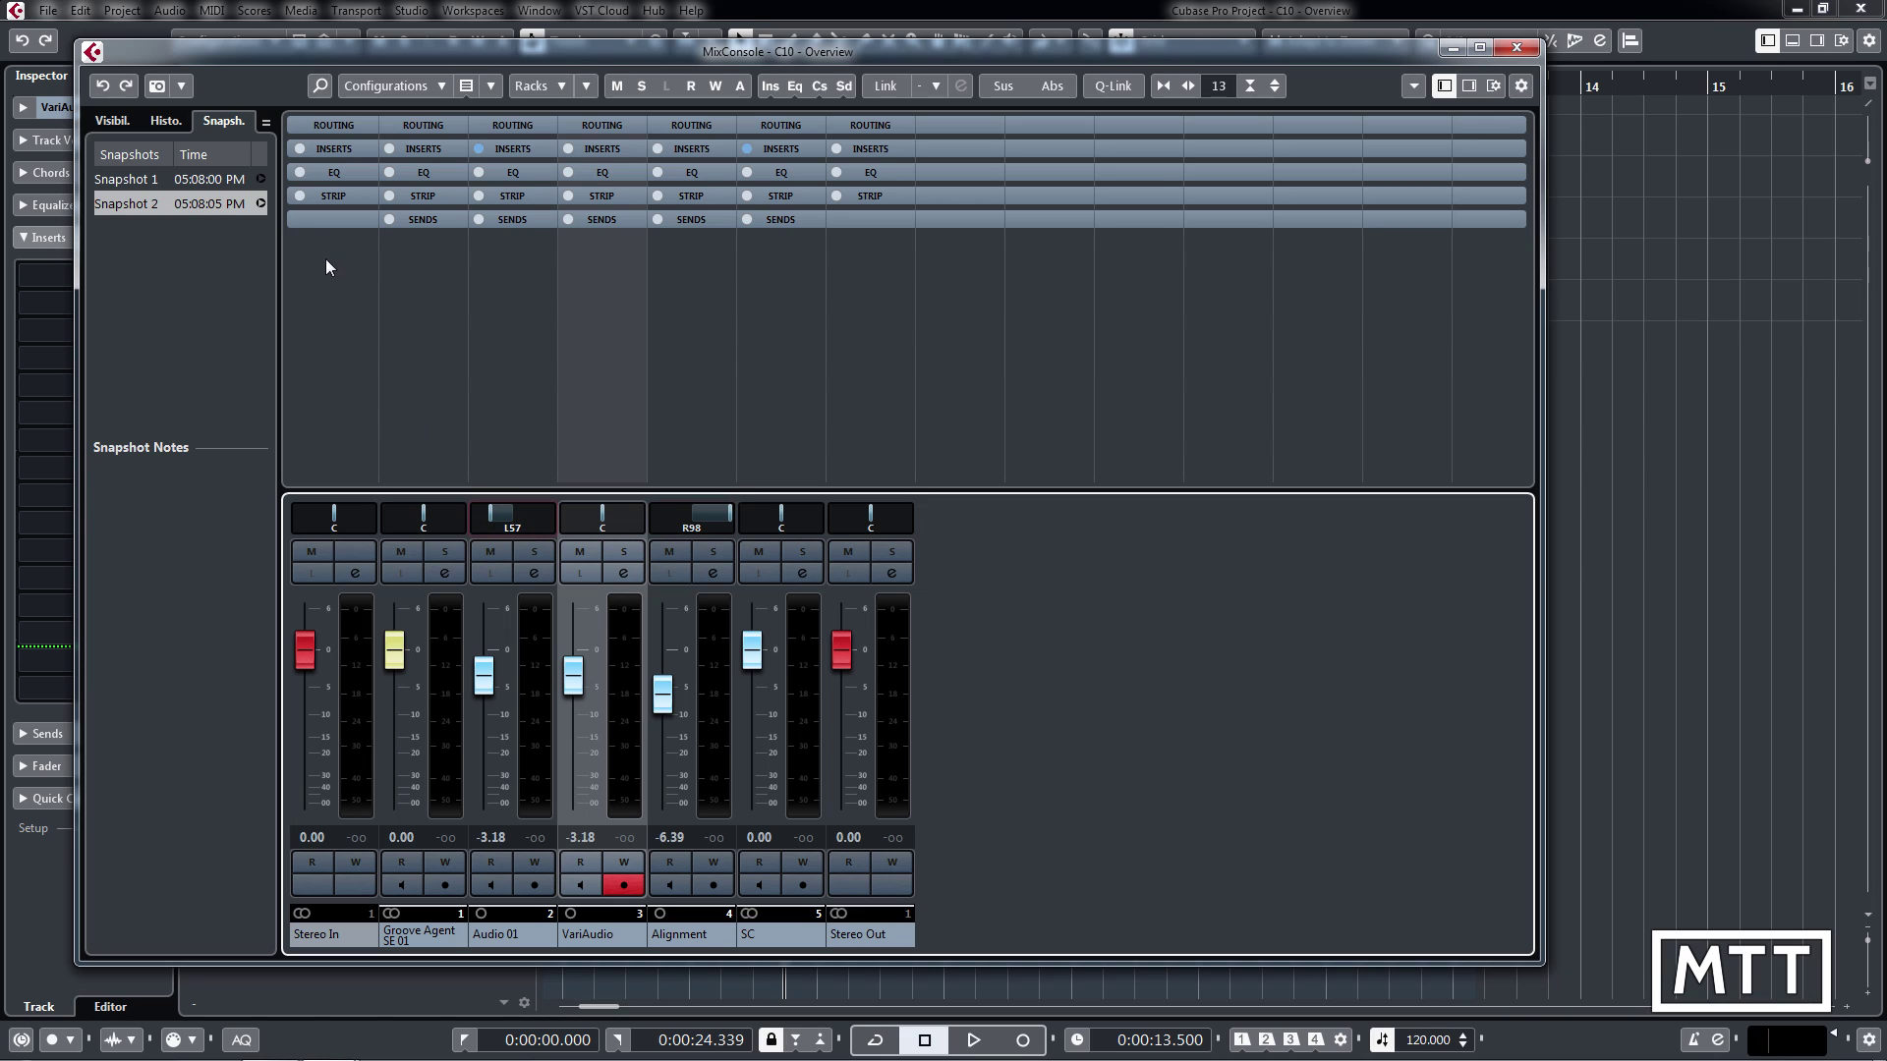
{"action": "left_click", "coordinate": [158, 87]}
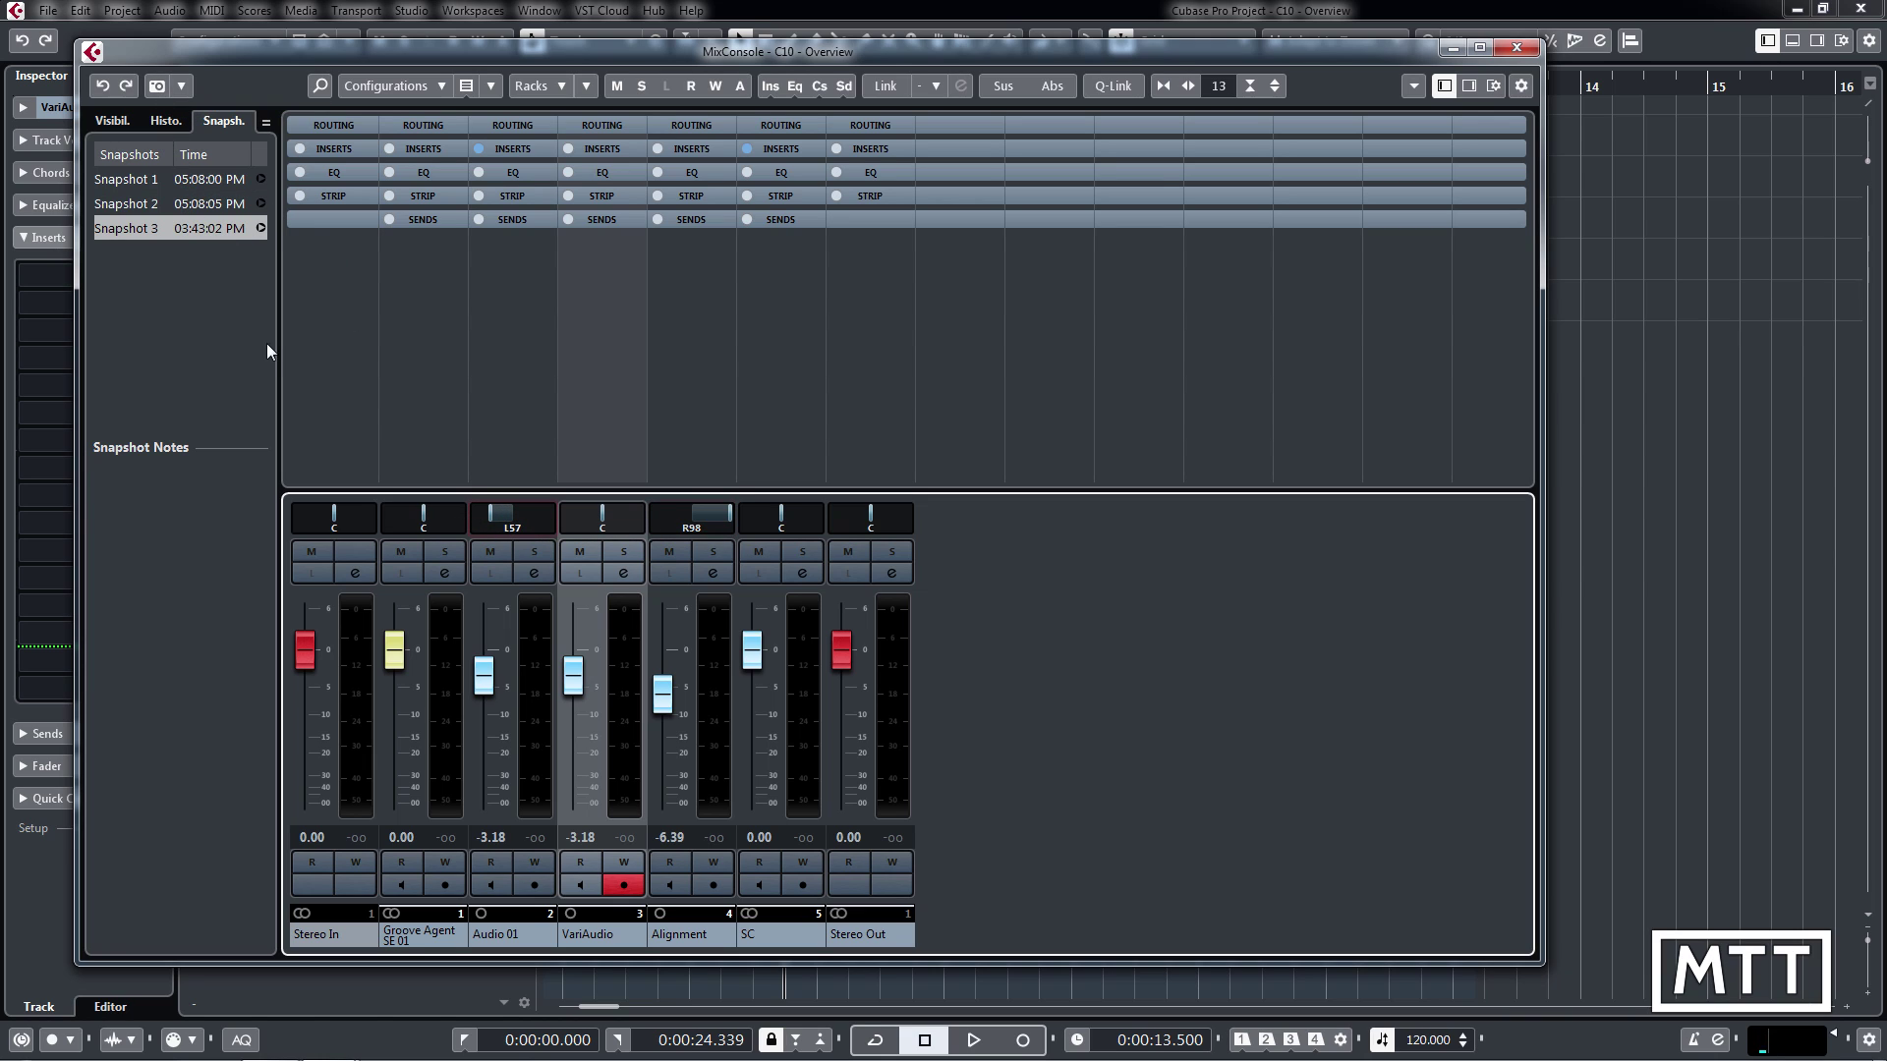
Set VariAudio to -21.5, Alignment to -19.7 panned hard left, SC to -19.1 and Audio 01's pan to R88, and save another snapshot
{"action": "left_click_drag", "start_coordinate": [580, 700], "coordinate": [578, 778]}
{"action": "left_click_drag", "start_coordinate": [664, 696], "coordinate": [664, 749]}
{"action": "left_click_drag", "start_coordinate": [752, 652], "coordinate": [662, 753]}
{"action": "left_click_drag", "start_coordinate": [705, 530], "coordinate": [644, 521]}
{"action": "left_click_drag", "start_coordinate": [528, 524], "coordinate": [548, 515]}
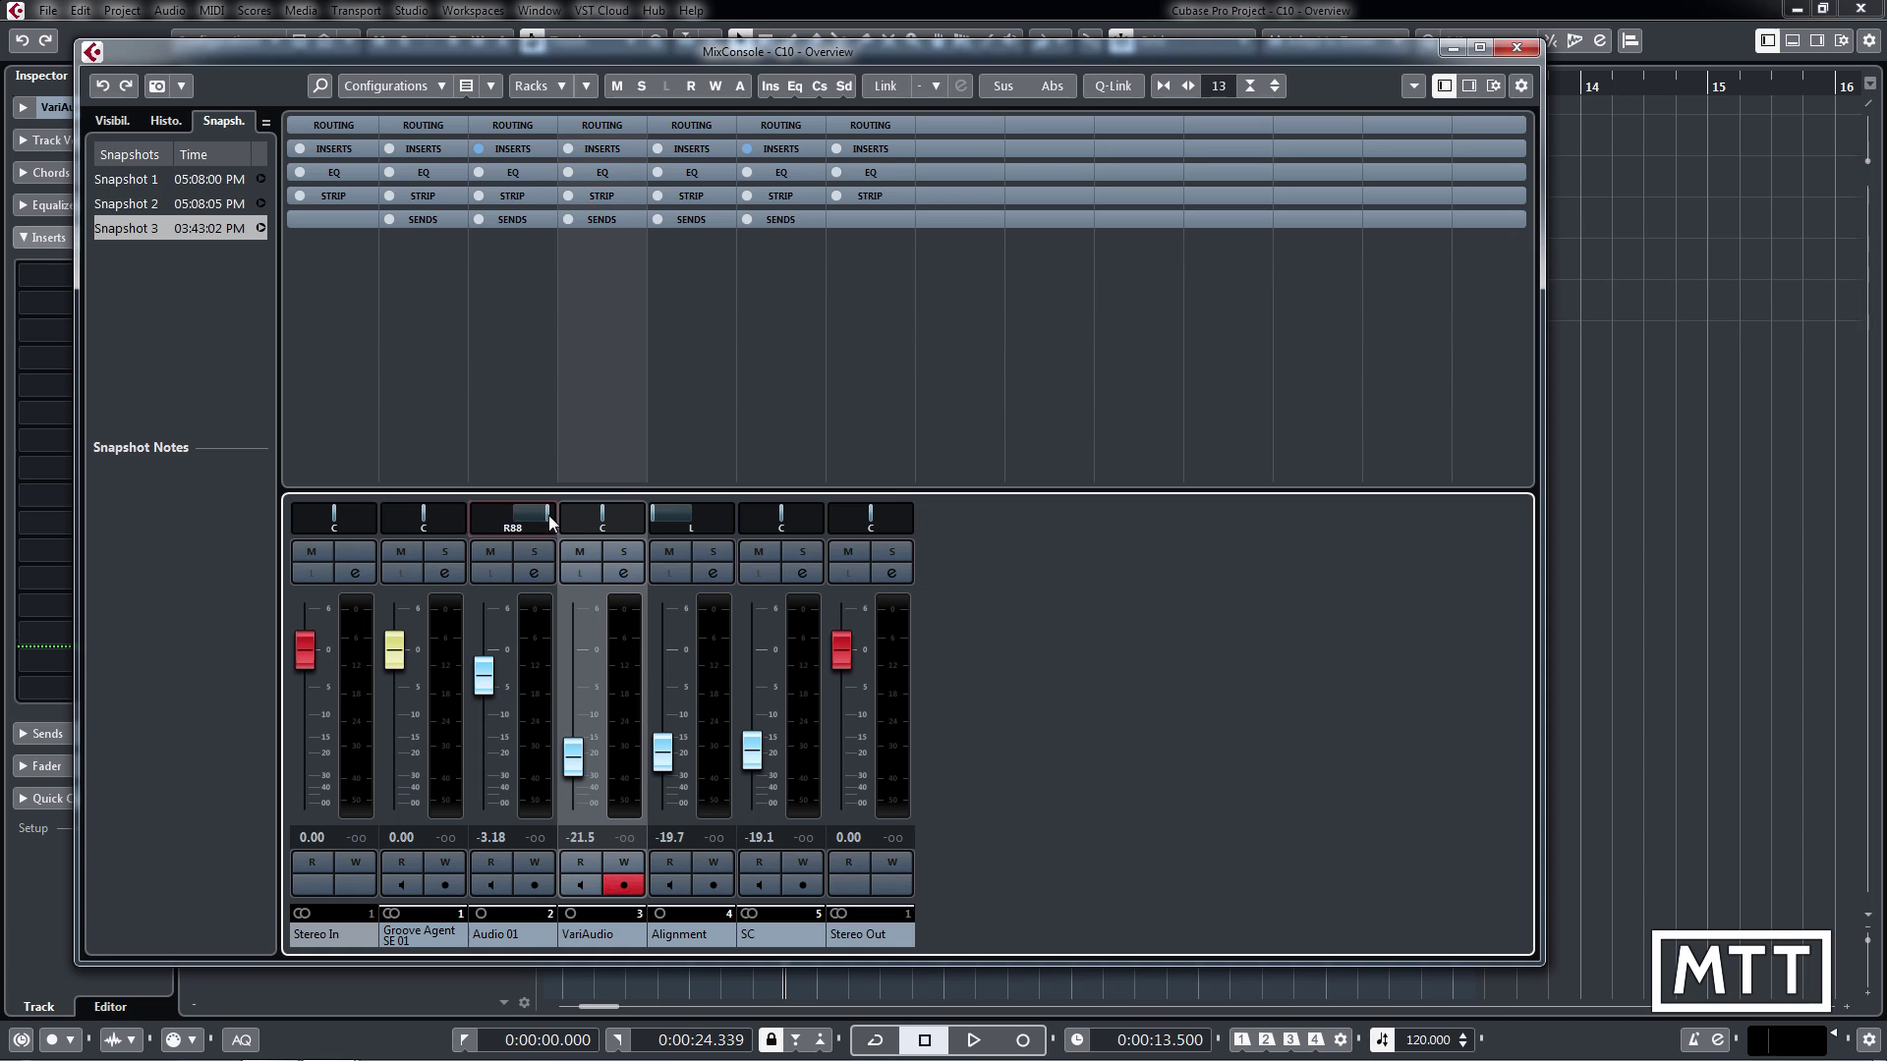
{"action": "left_click", "coordinate": [156, 89]}
Recall Snapshot 3, accepting the deletion of insert automation, and close the MixConsole
{"action": "left_click", "coordinate": [261, 228]}
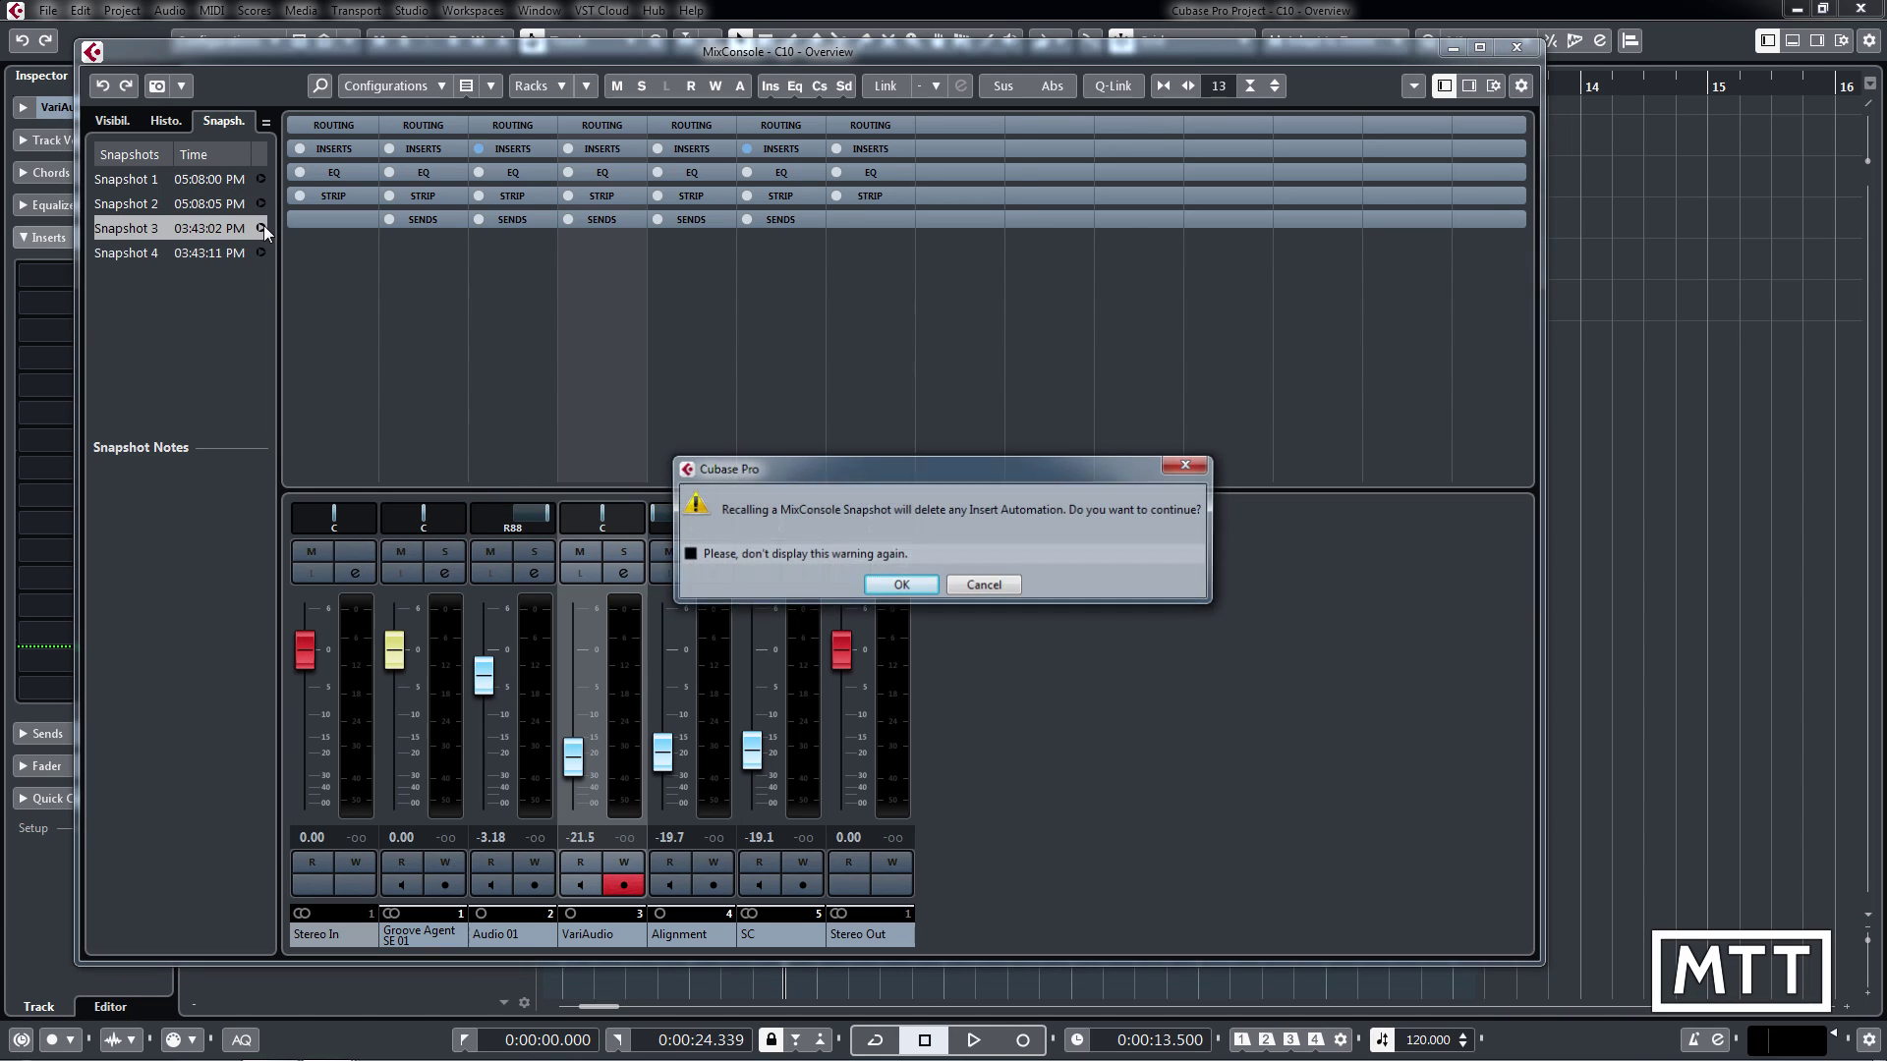
{"action": "left_click", "coordinate": [901, 587]}
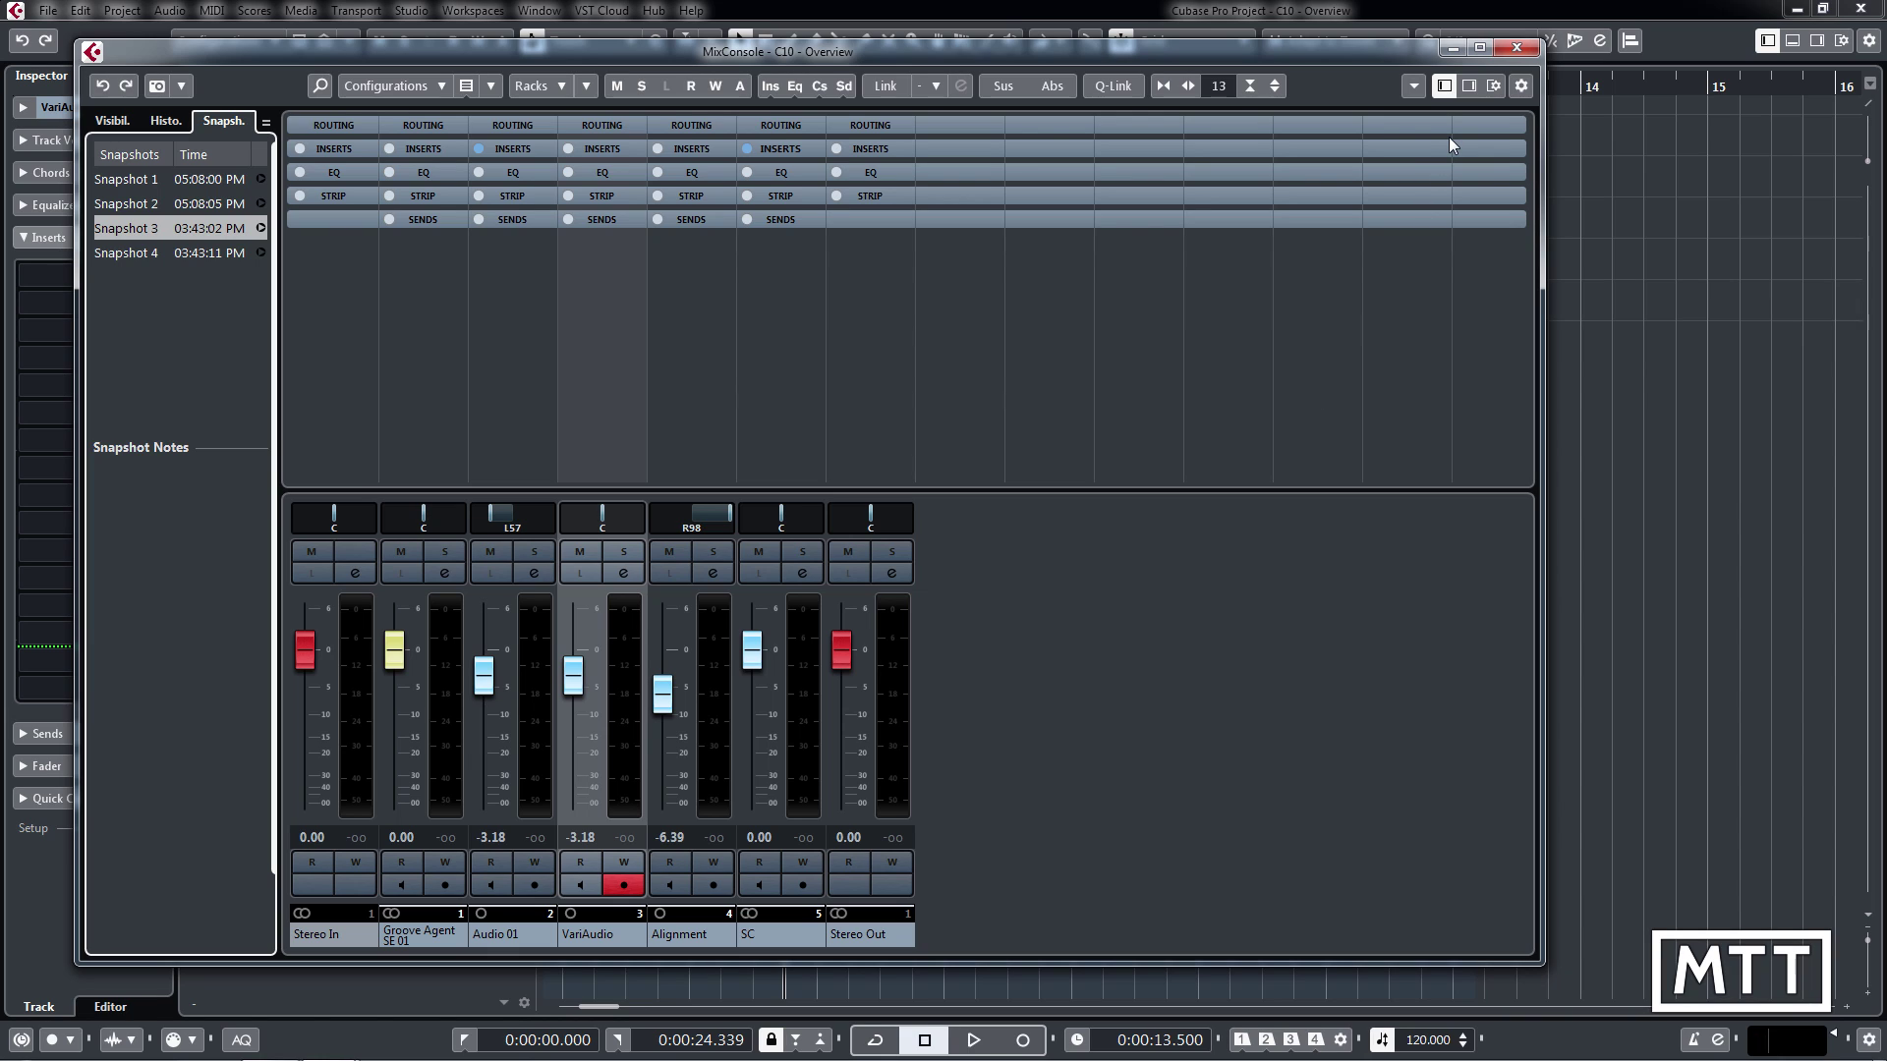
{"action": "left_click", "coordinate": [1511, 49]}
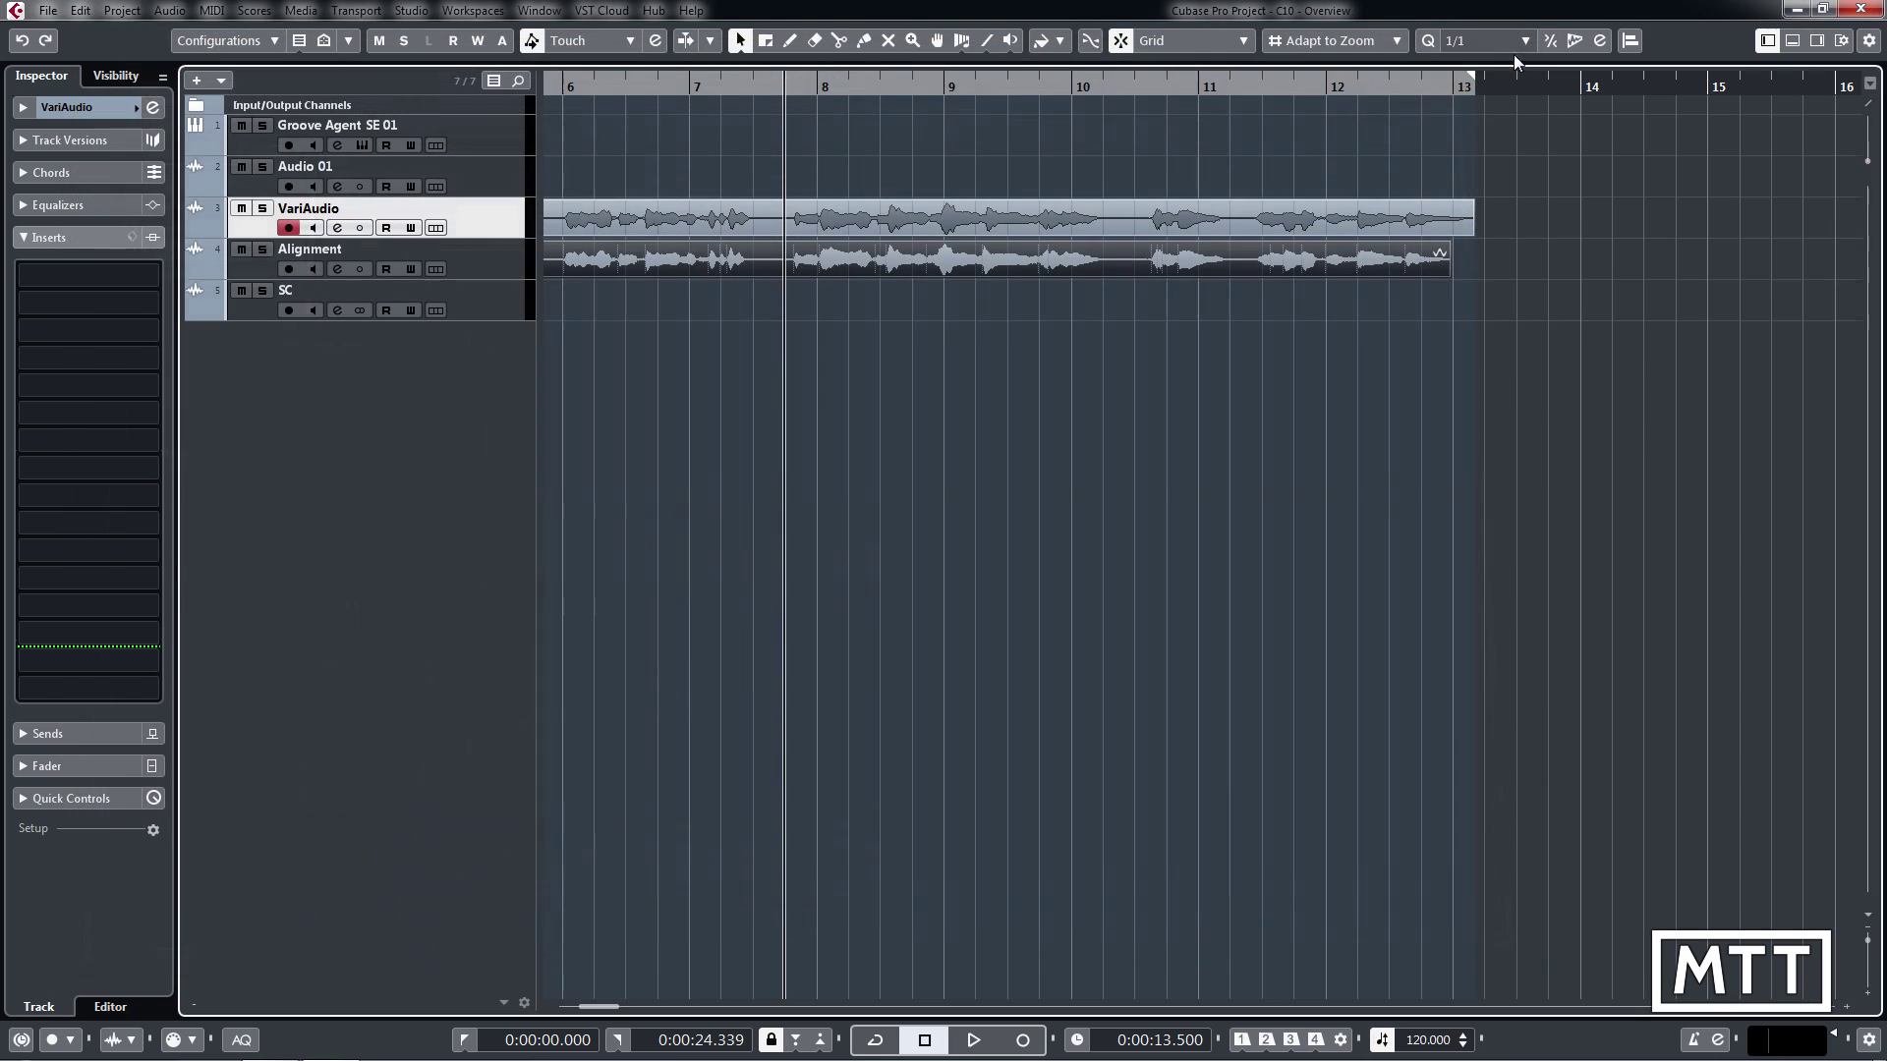
Show the Media browser beside the project and look through the available VST instruments, including the Synth category
{"action": "left_click", "coordinate": [1598, 293]}
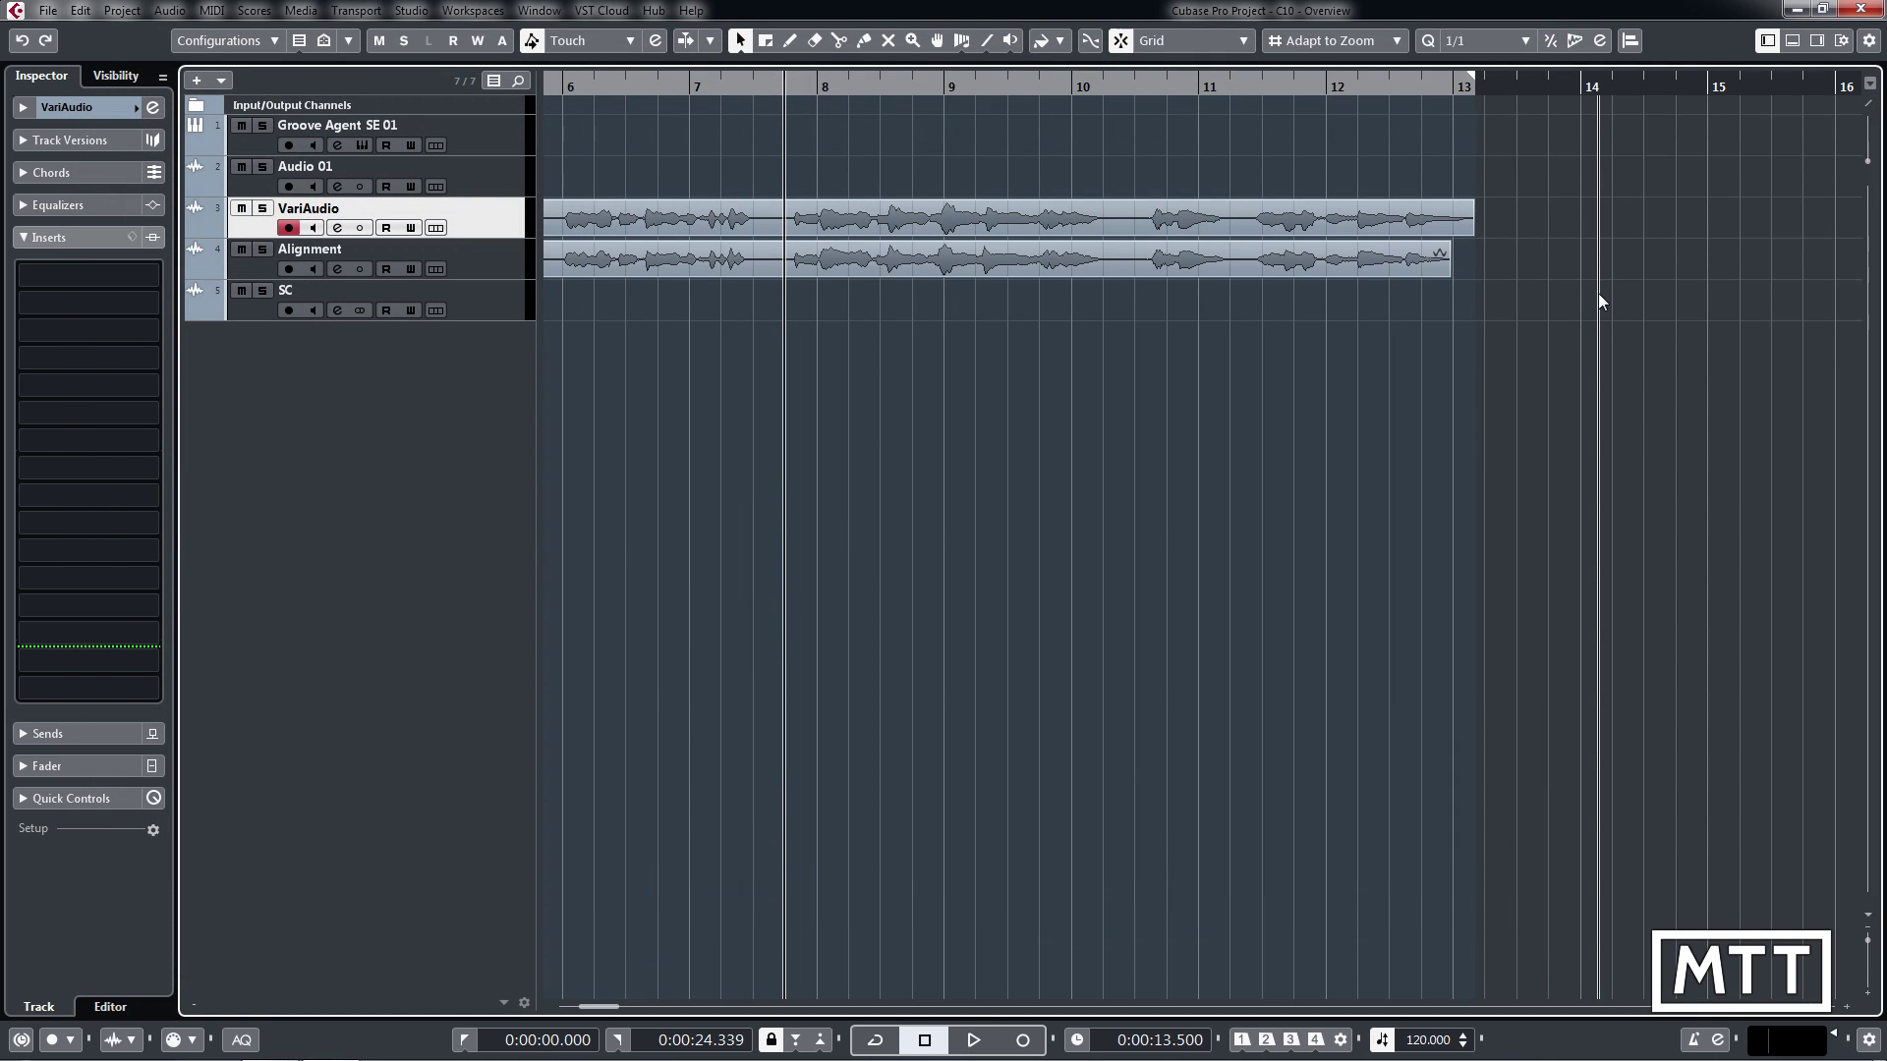
{"action": "key", "text": "ctrl+alt+r"}
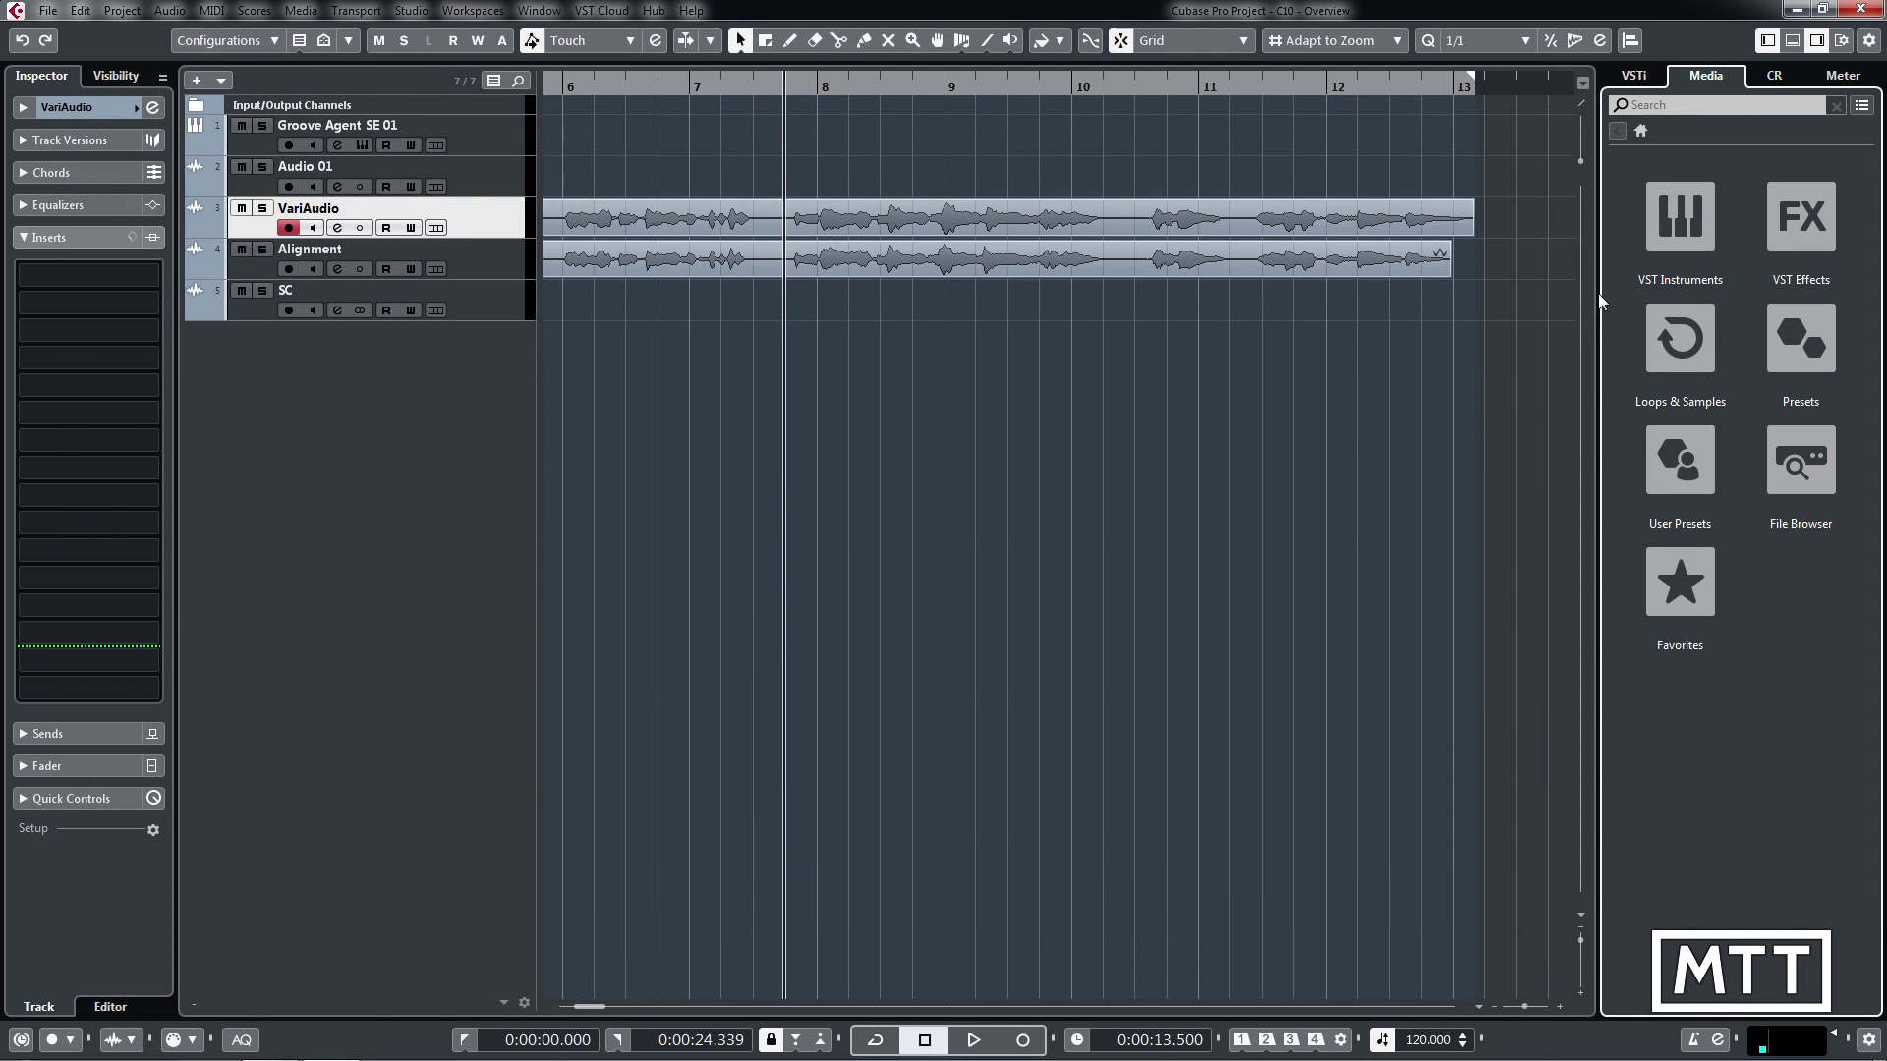
{"action": "left_click", "coordinate": [1690, 223]}
{"action": "left_click_drag", "start_coordinate": [1872, 269], "coordinate": [1875, 920]}
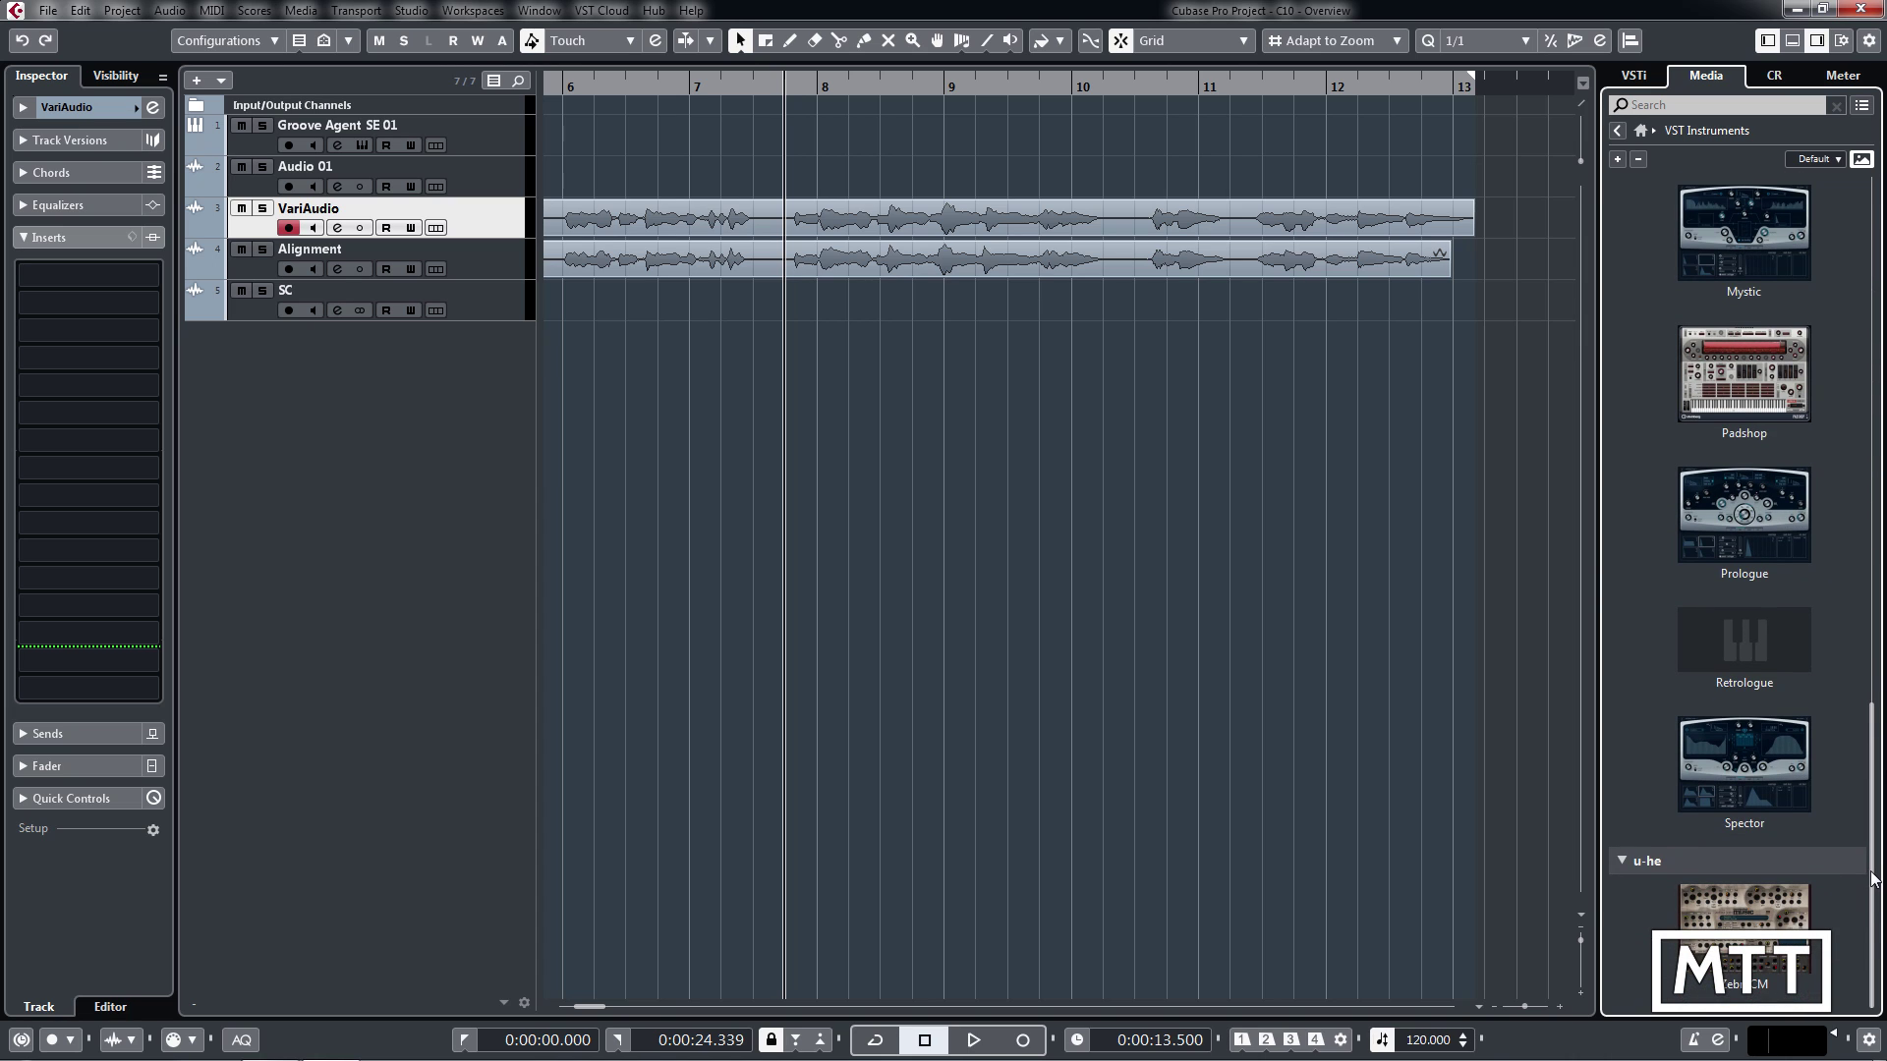
{"action": "left_click_drag", "start_coordinate": [1879, 798], "coordinate": [1877, 587]}
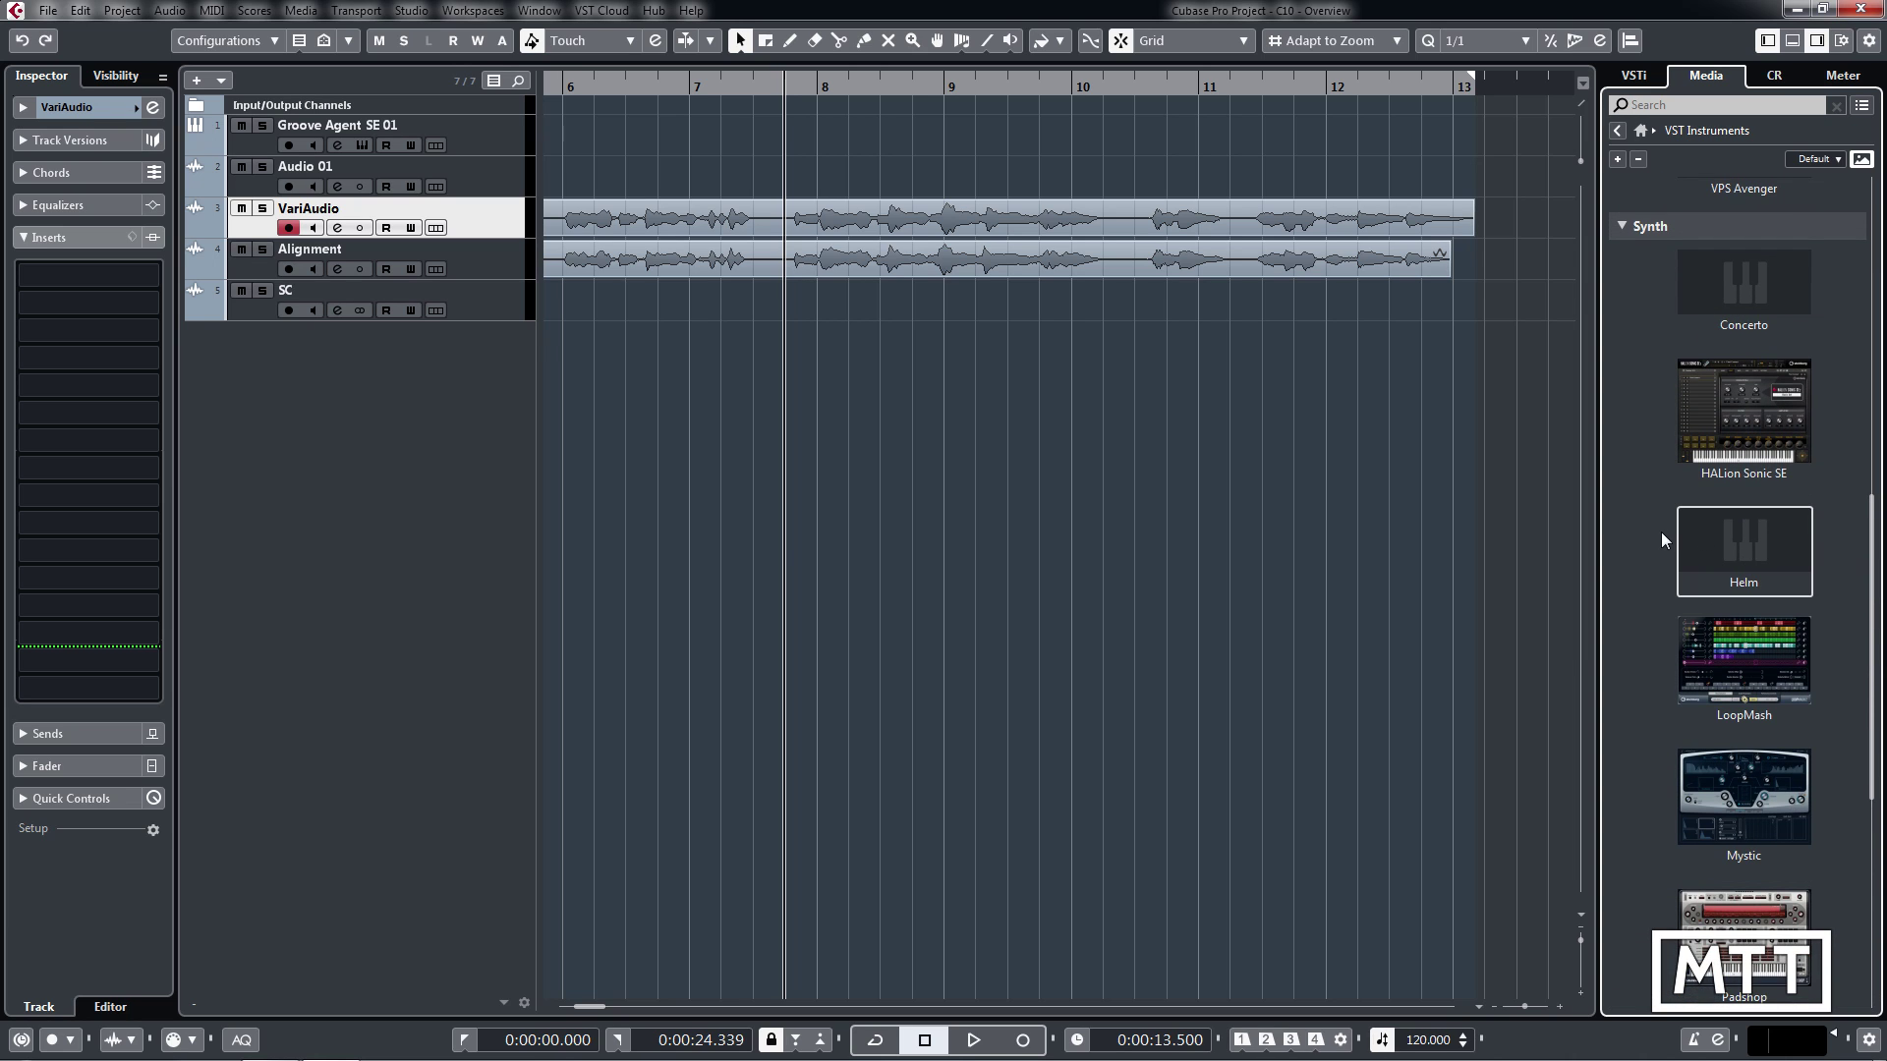
Add one instrument track using the Helm synth, routed to Stereo Out
{"action": "right_click", "coordinate": [354, 344]}
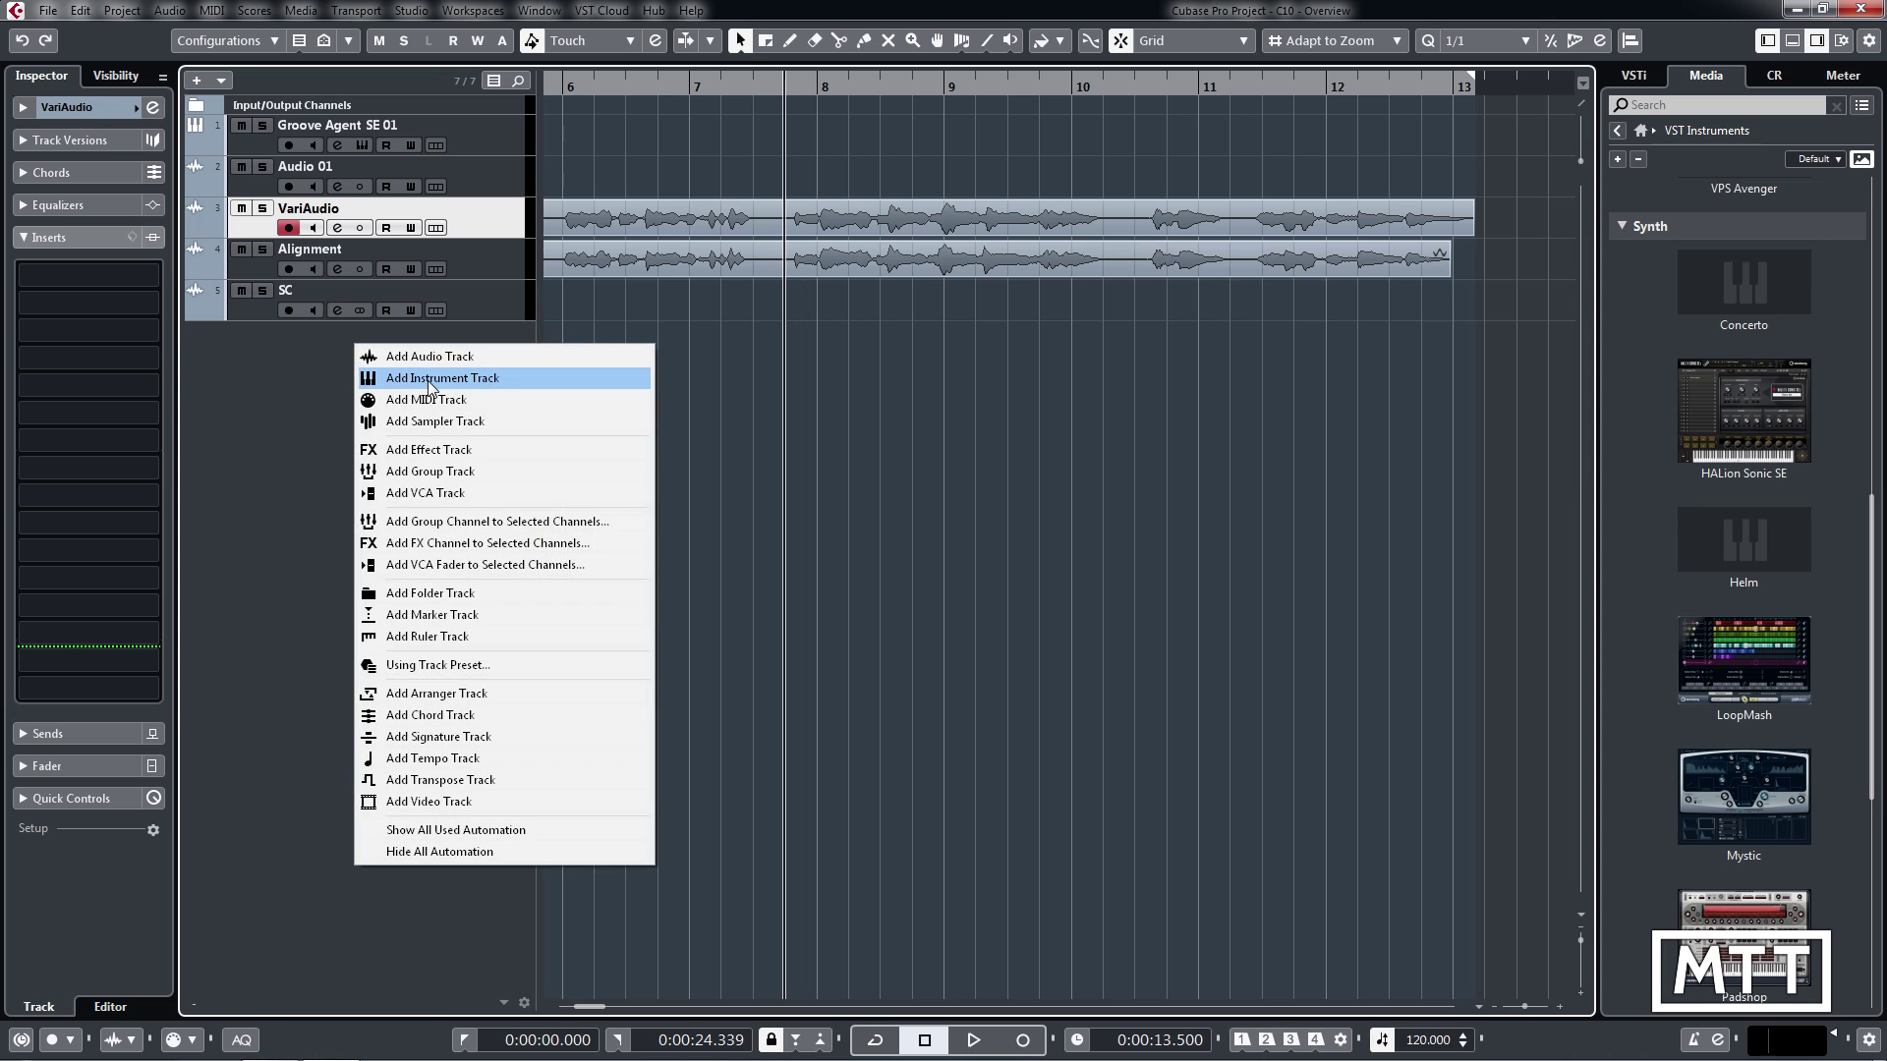
{"action": "left_click", "coordinate": [428, 379]}
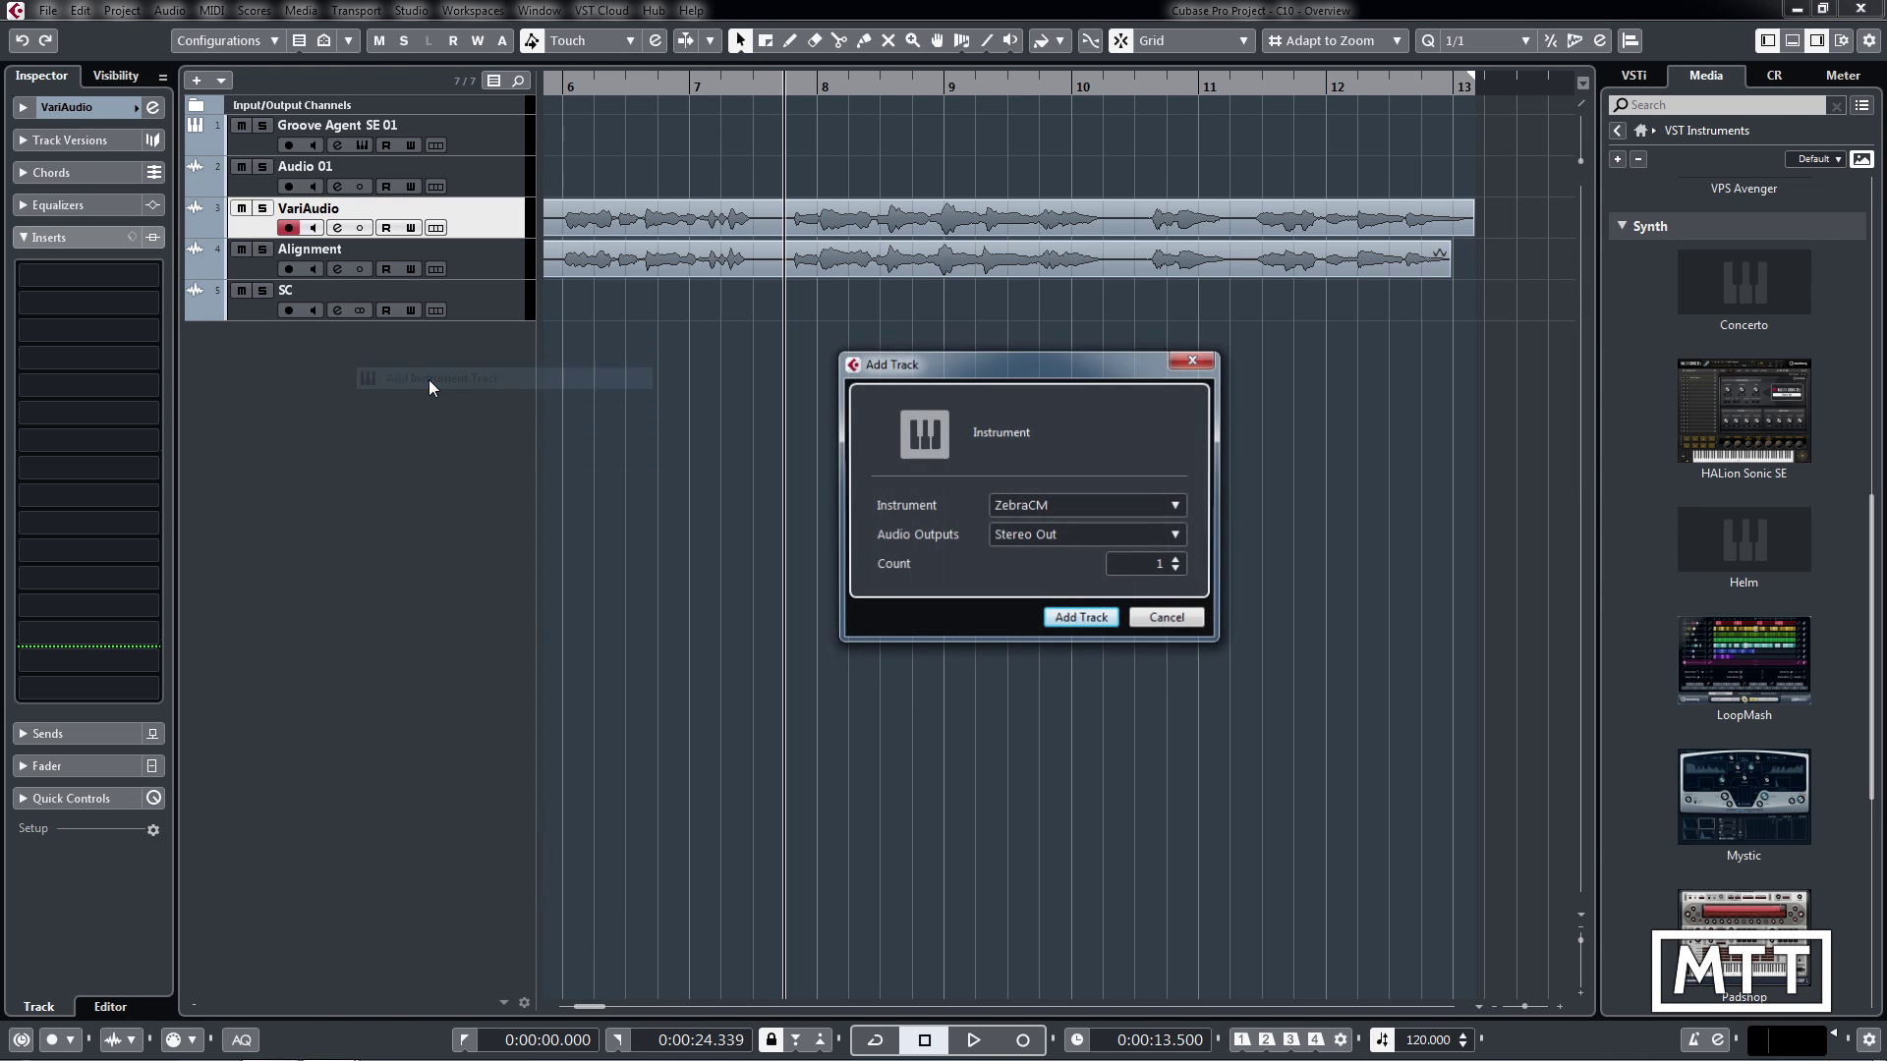
{"action": "left_click", "coordinate": [1027, 508]}
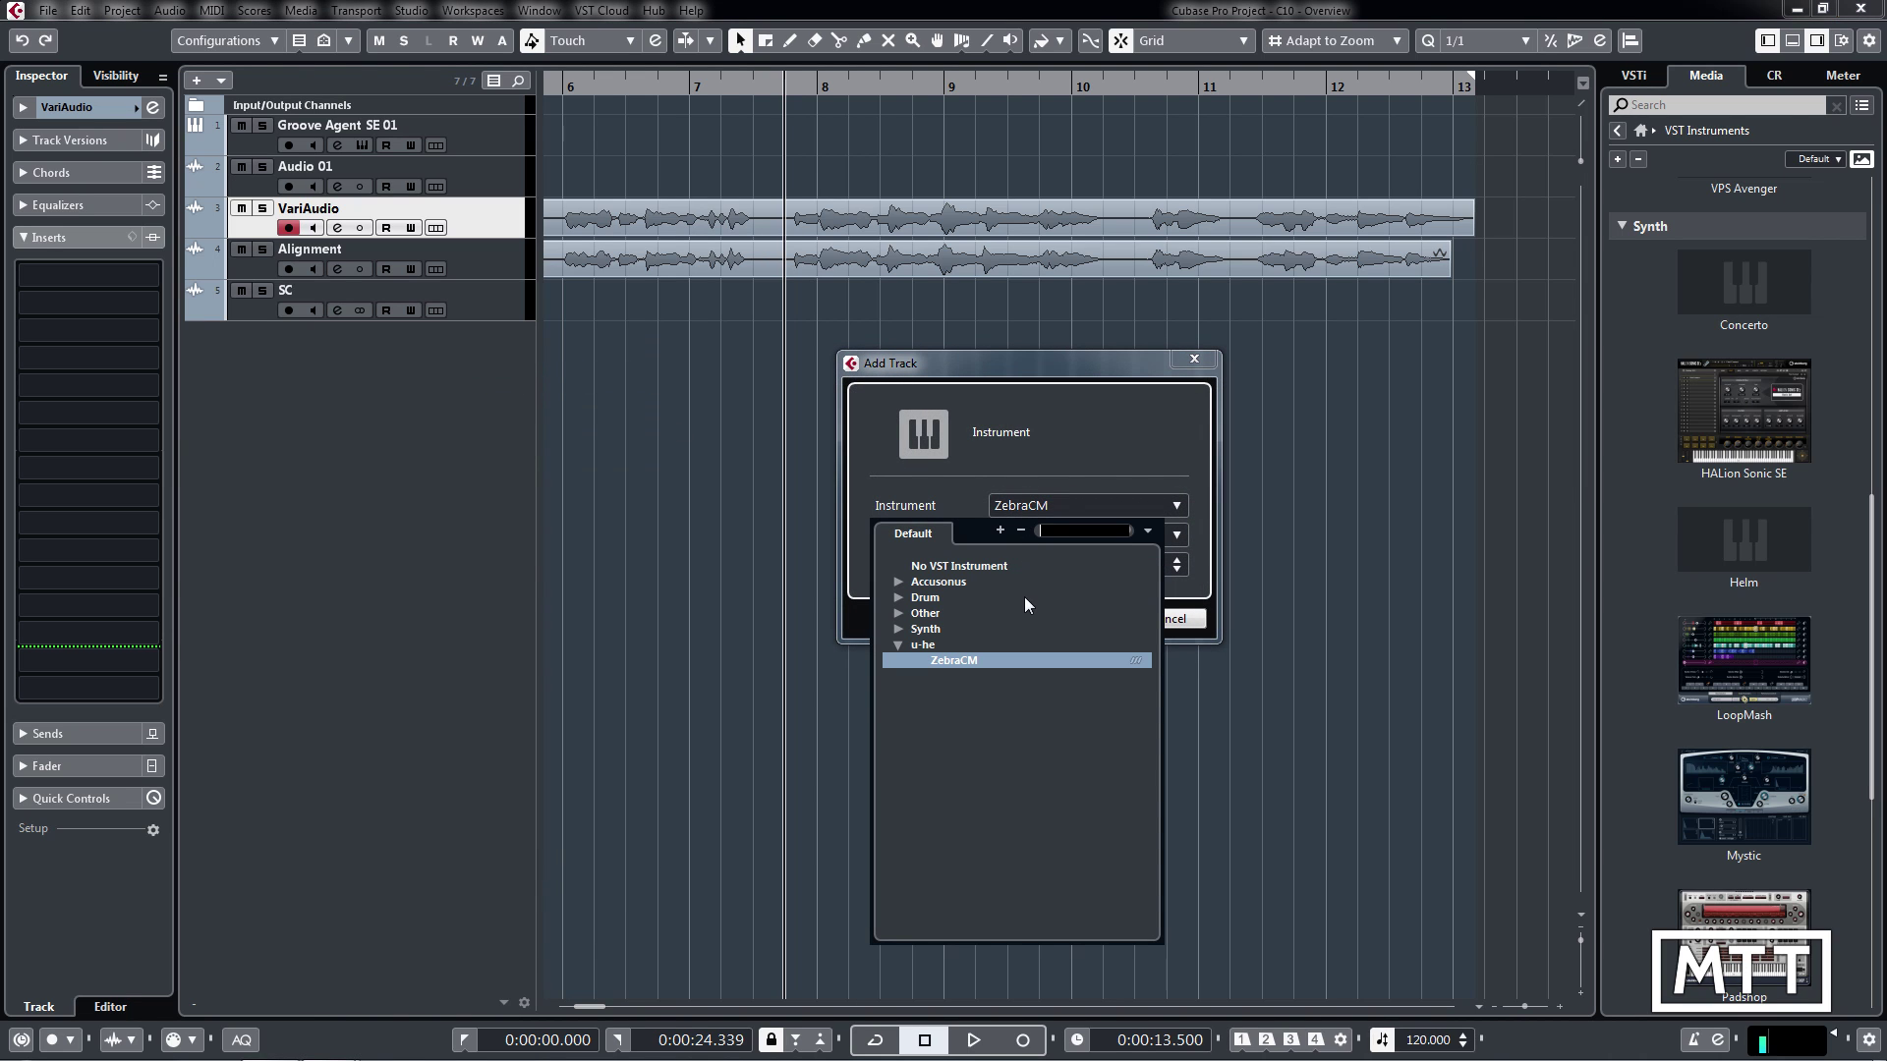
{"action": "left_click", "coordinate": [898, 614]}
{"action": "left_click", "coordinate": [1075, 533]}
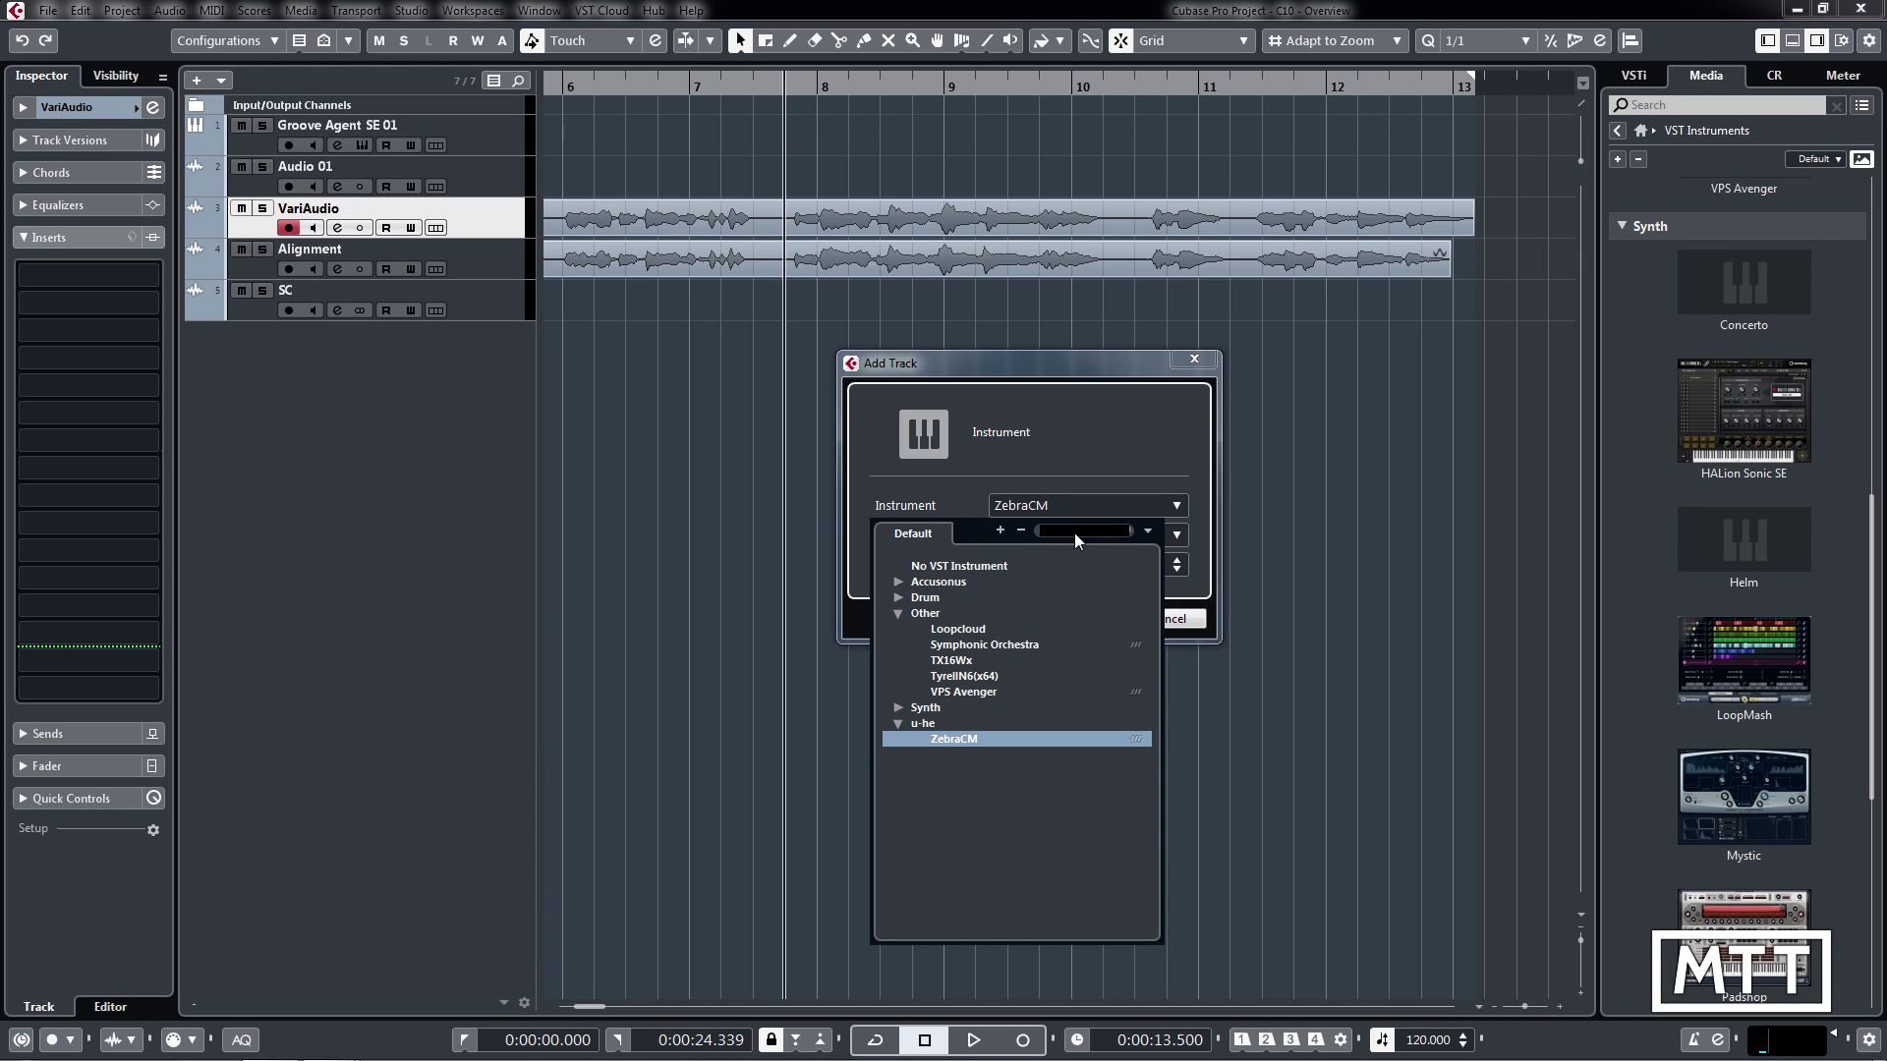
{"action": "type", "text": "helm"}
{"action": "key", "text": "Return"}
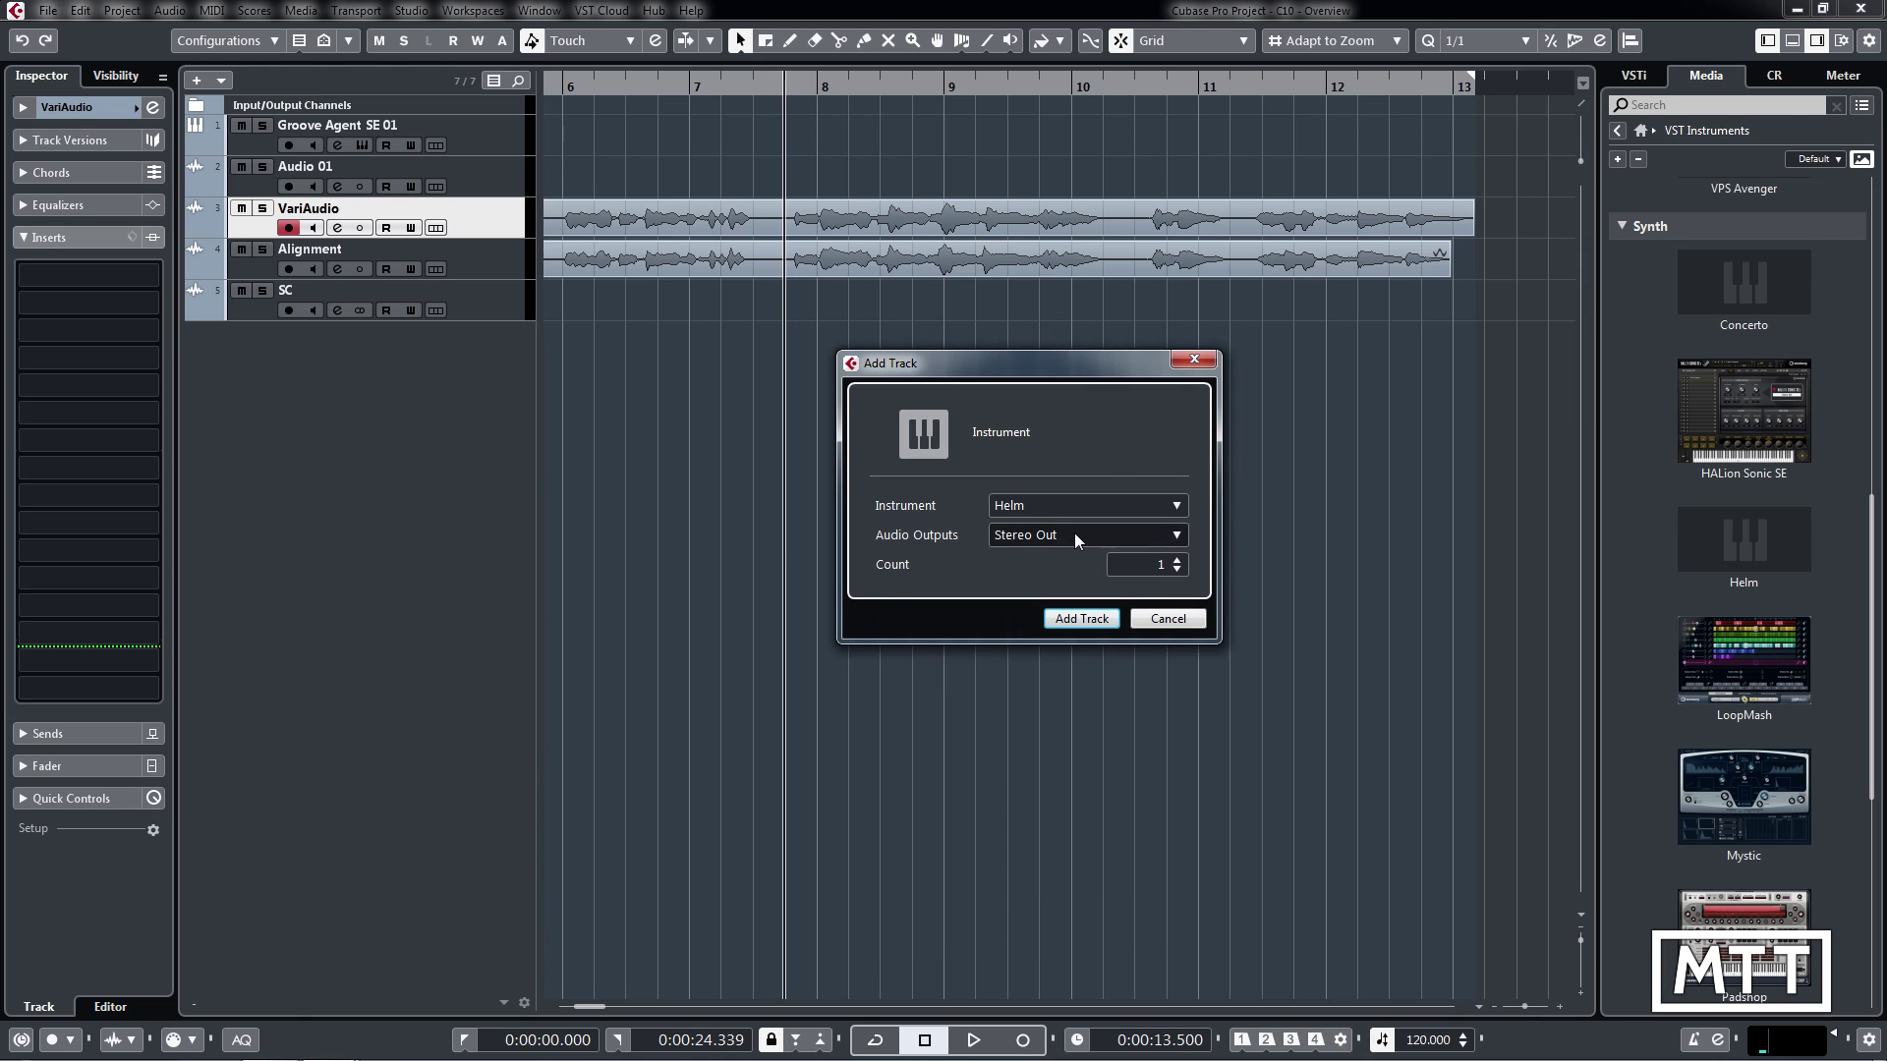
{"action": "key", "text": "Return"}
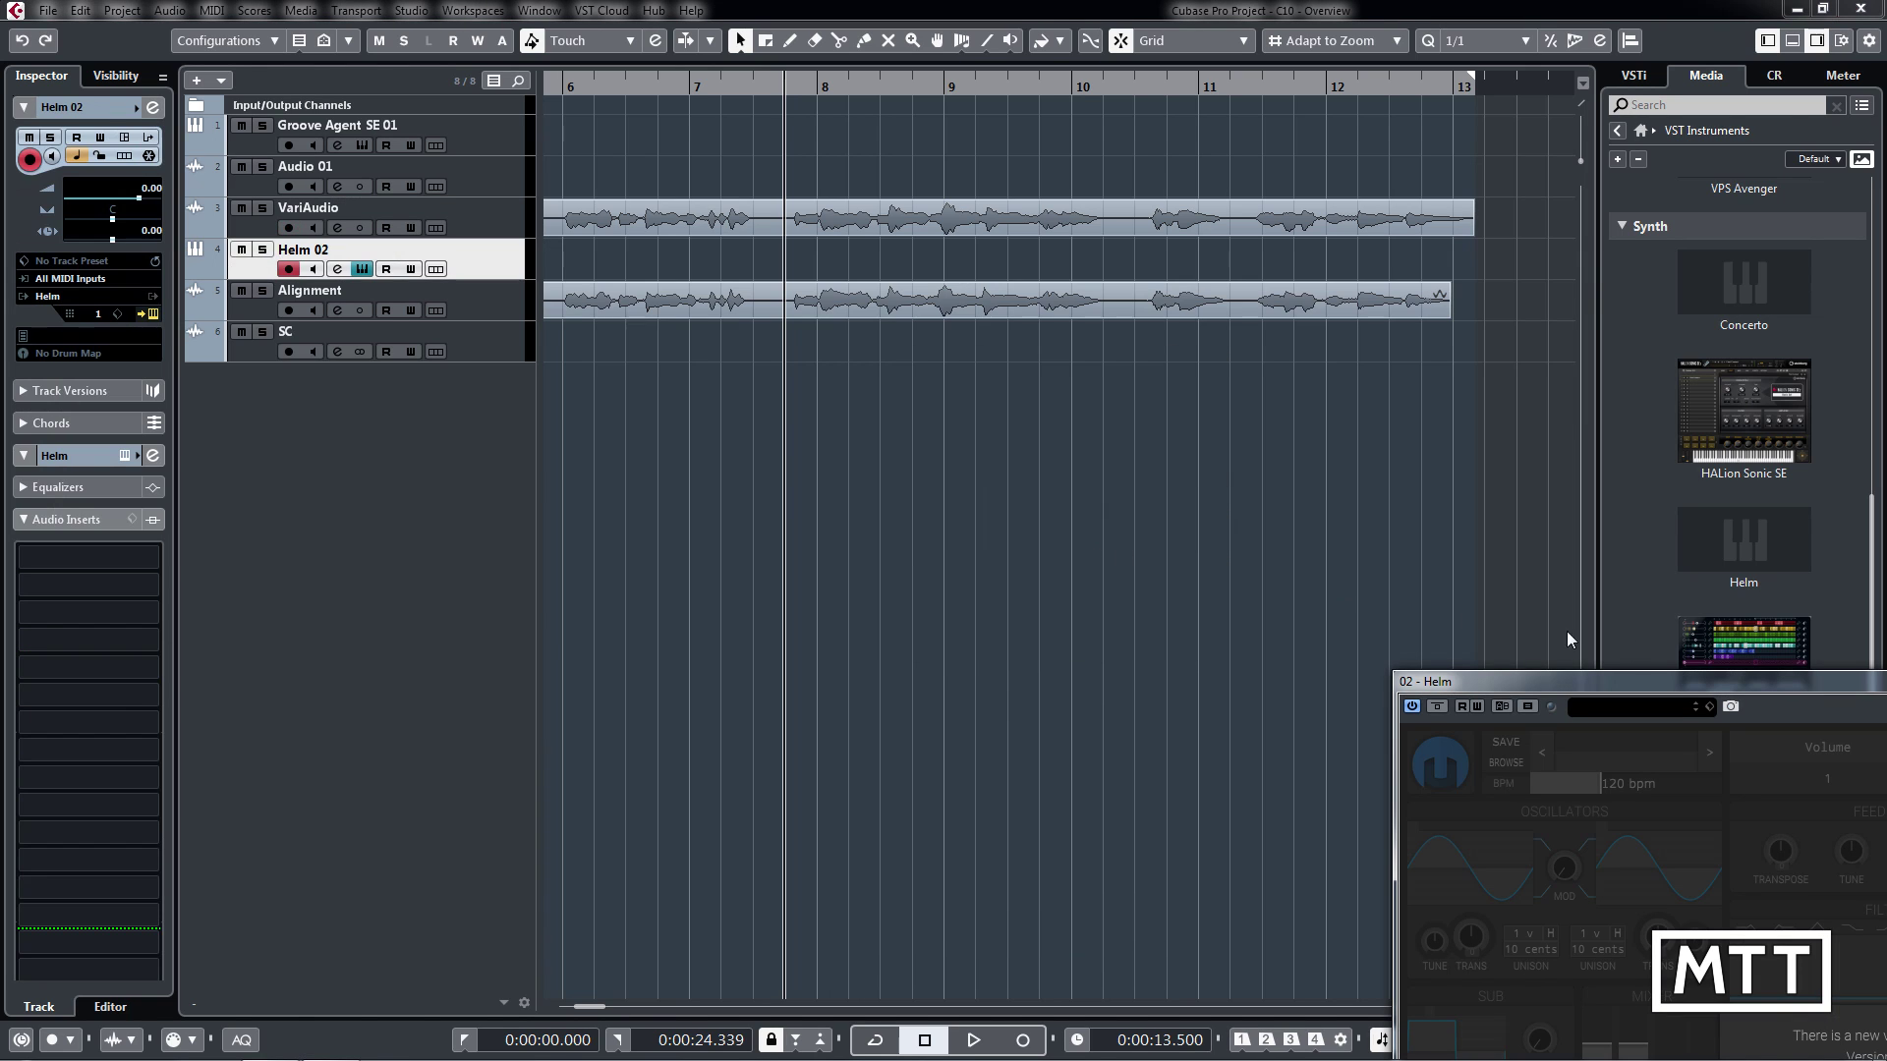
Capture a picture of Helm's interface as its Media browser thumbnail and close the plug-in window
{"action": "left_click_drag", "start_coordinate": [1667, 684], "coordinate": [713, 190]}
{"action": "left_click", "coordinate": [993, 641]}
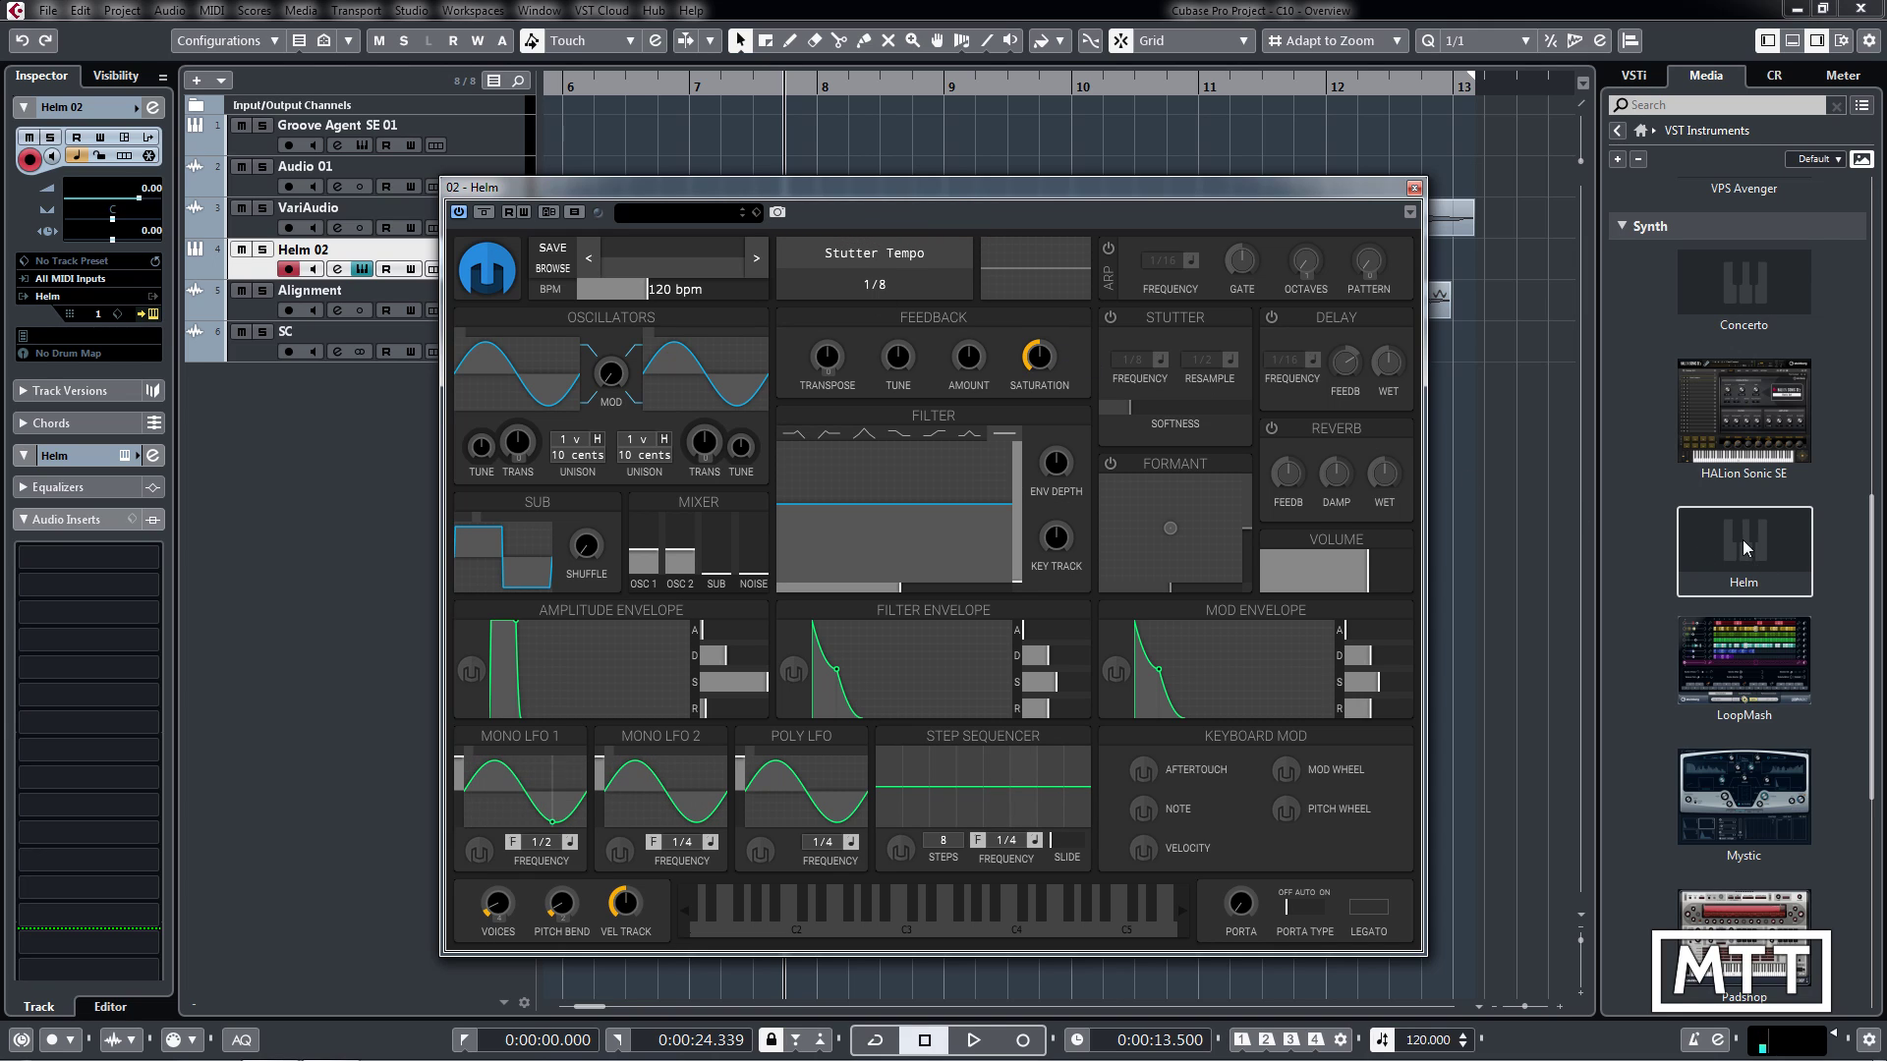
{"action": "left_click", "coordinate": [778, 213]}
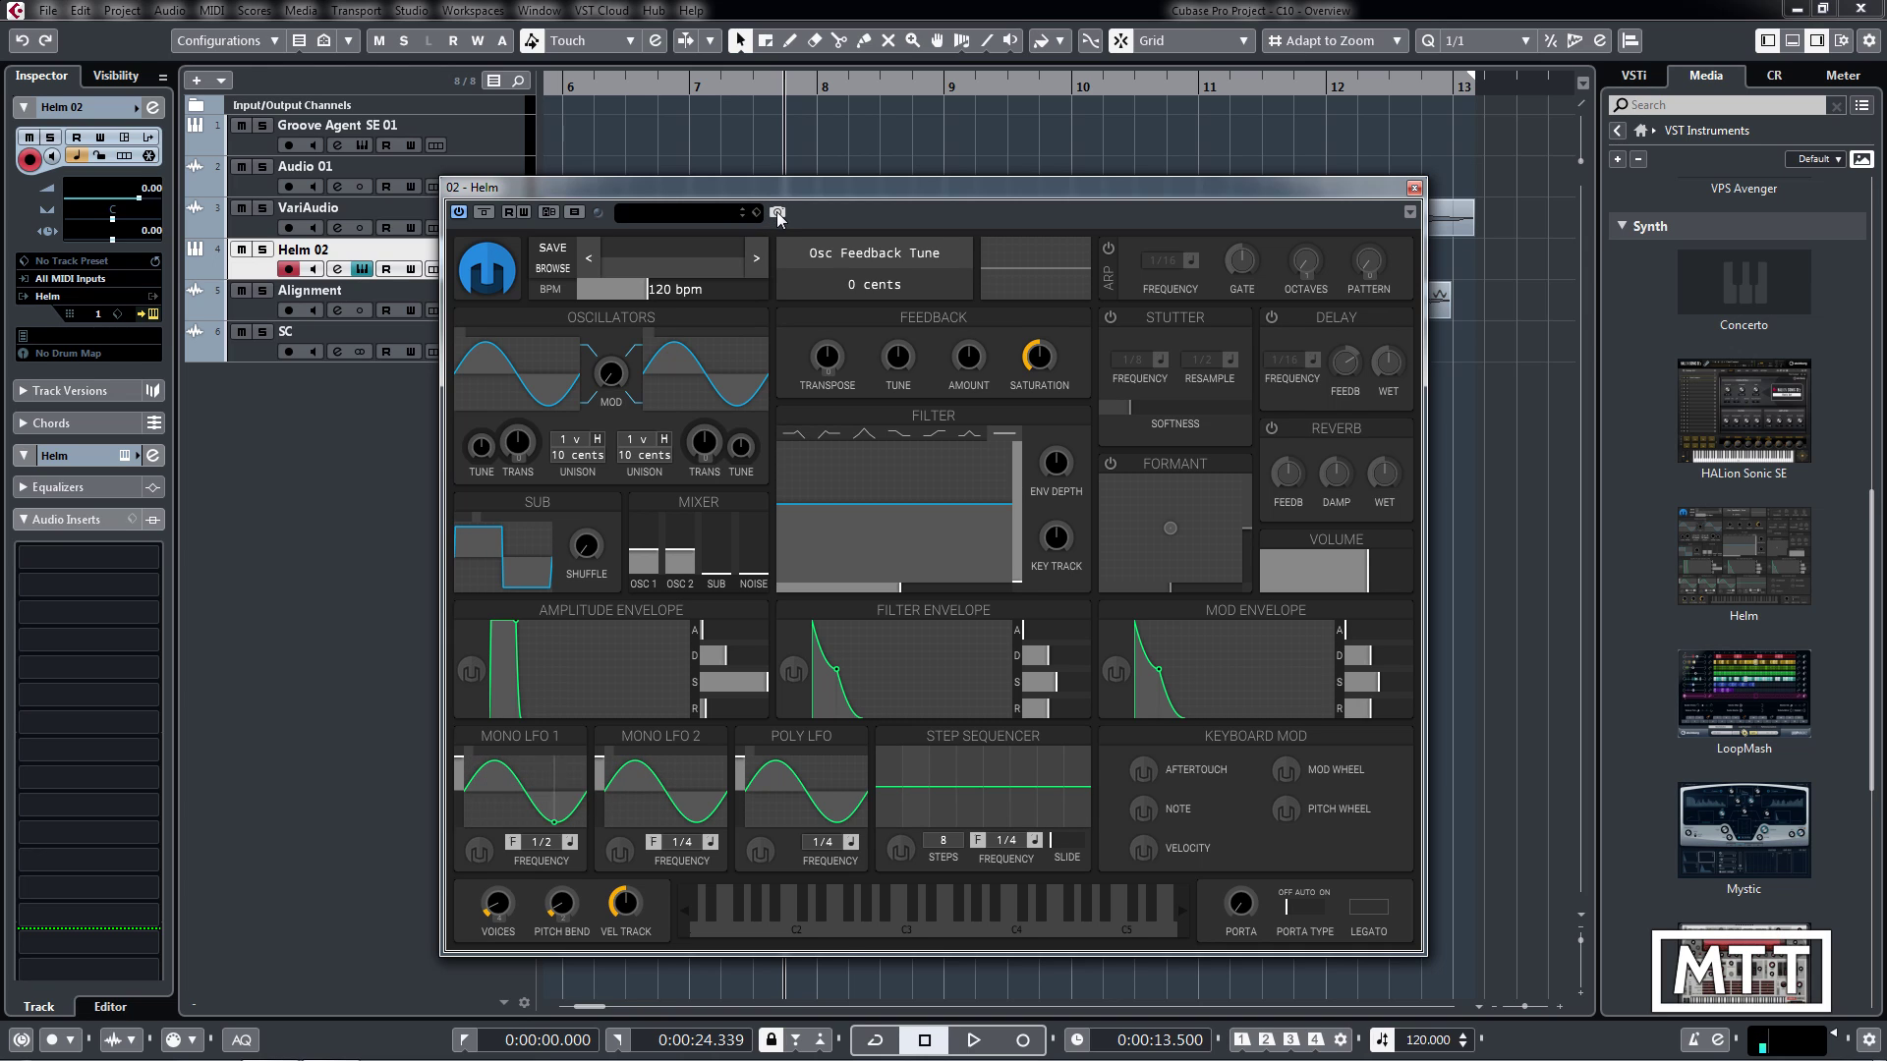
{"action": "left_click", "coordinate": [1414, 188]}
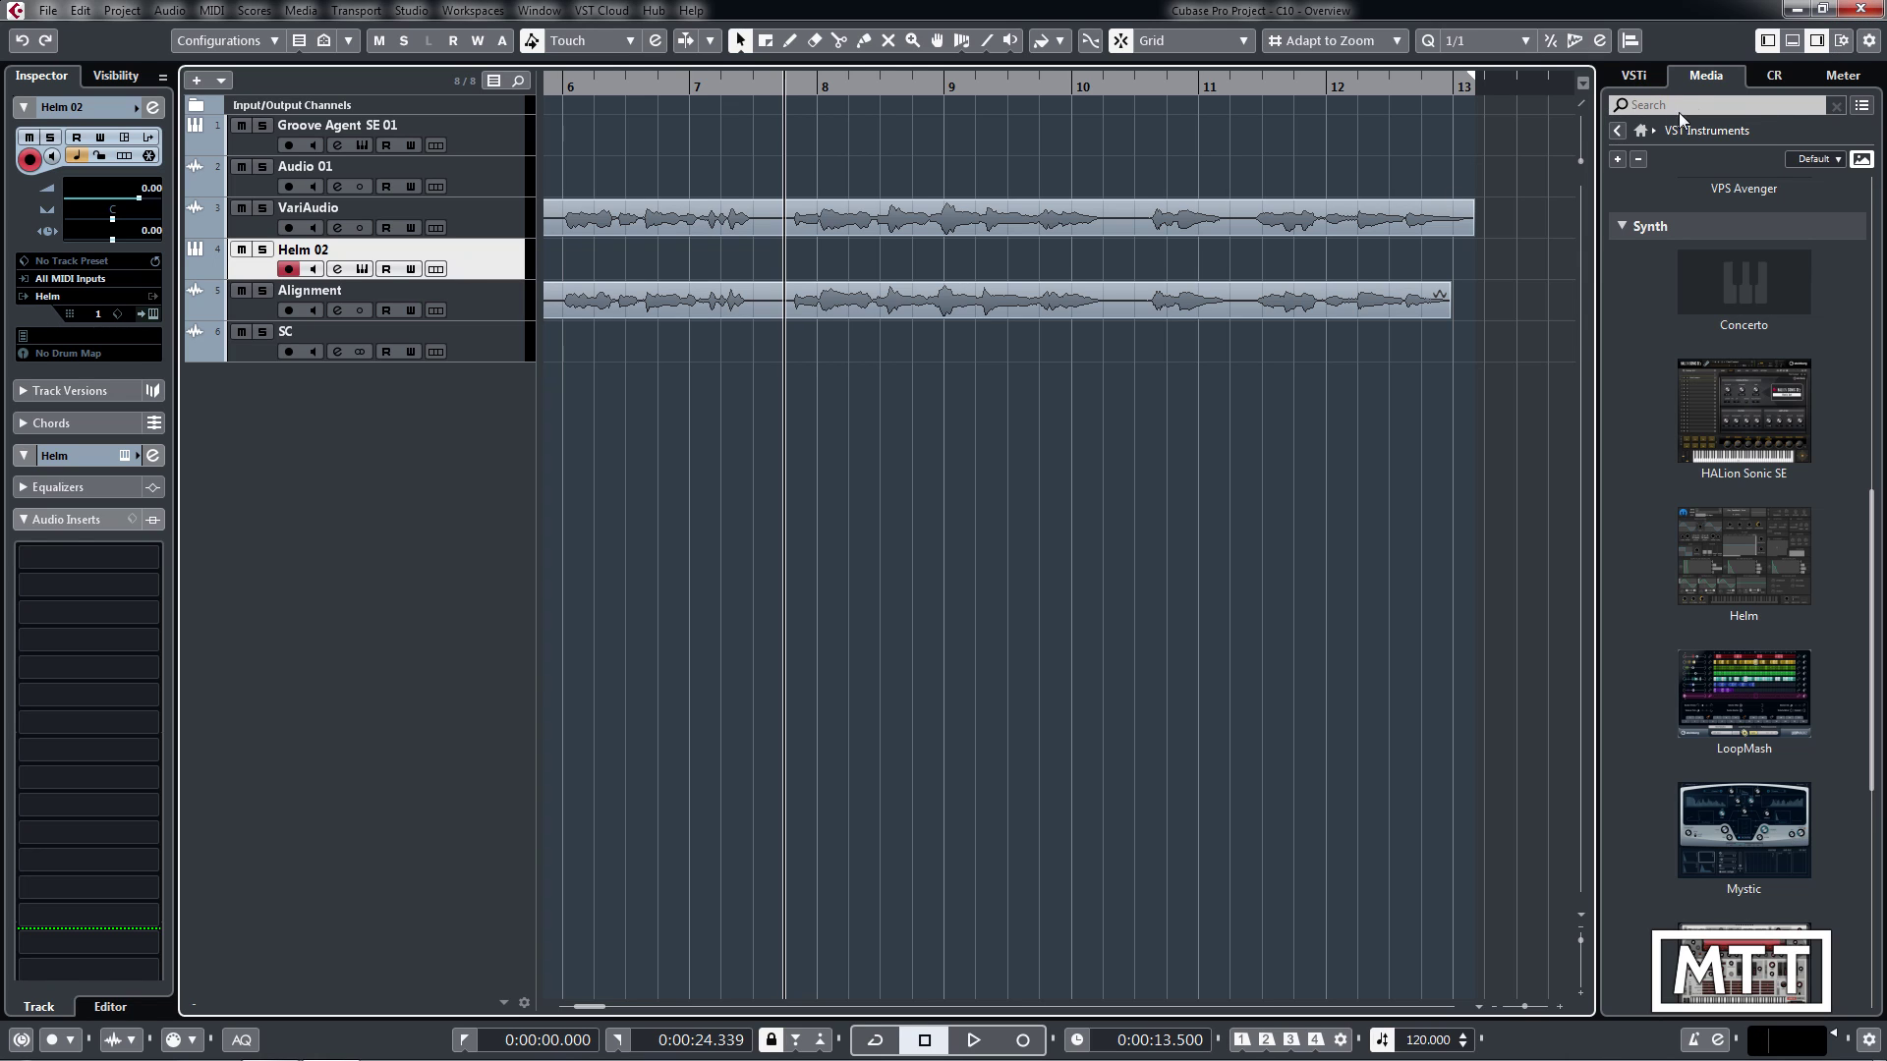
Return to the Media browser's home and look through the Loops & Samples content sets
{"action": "left_click", "coordinate": [1615, 131]}
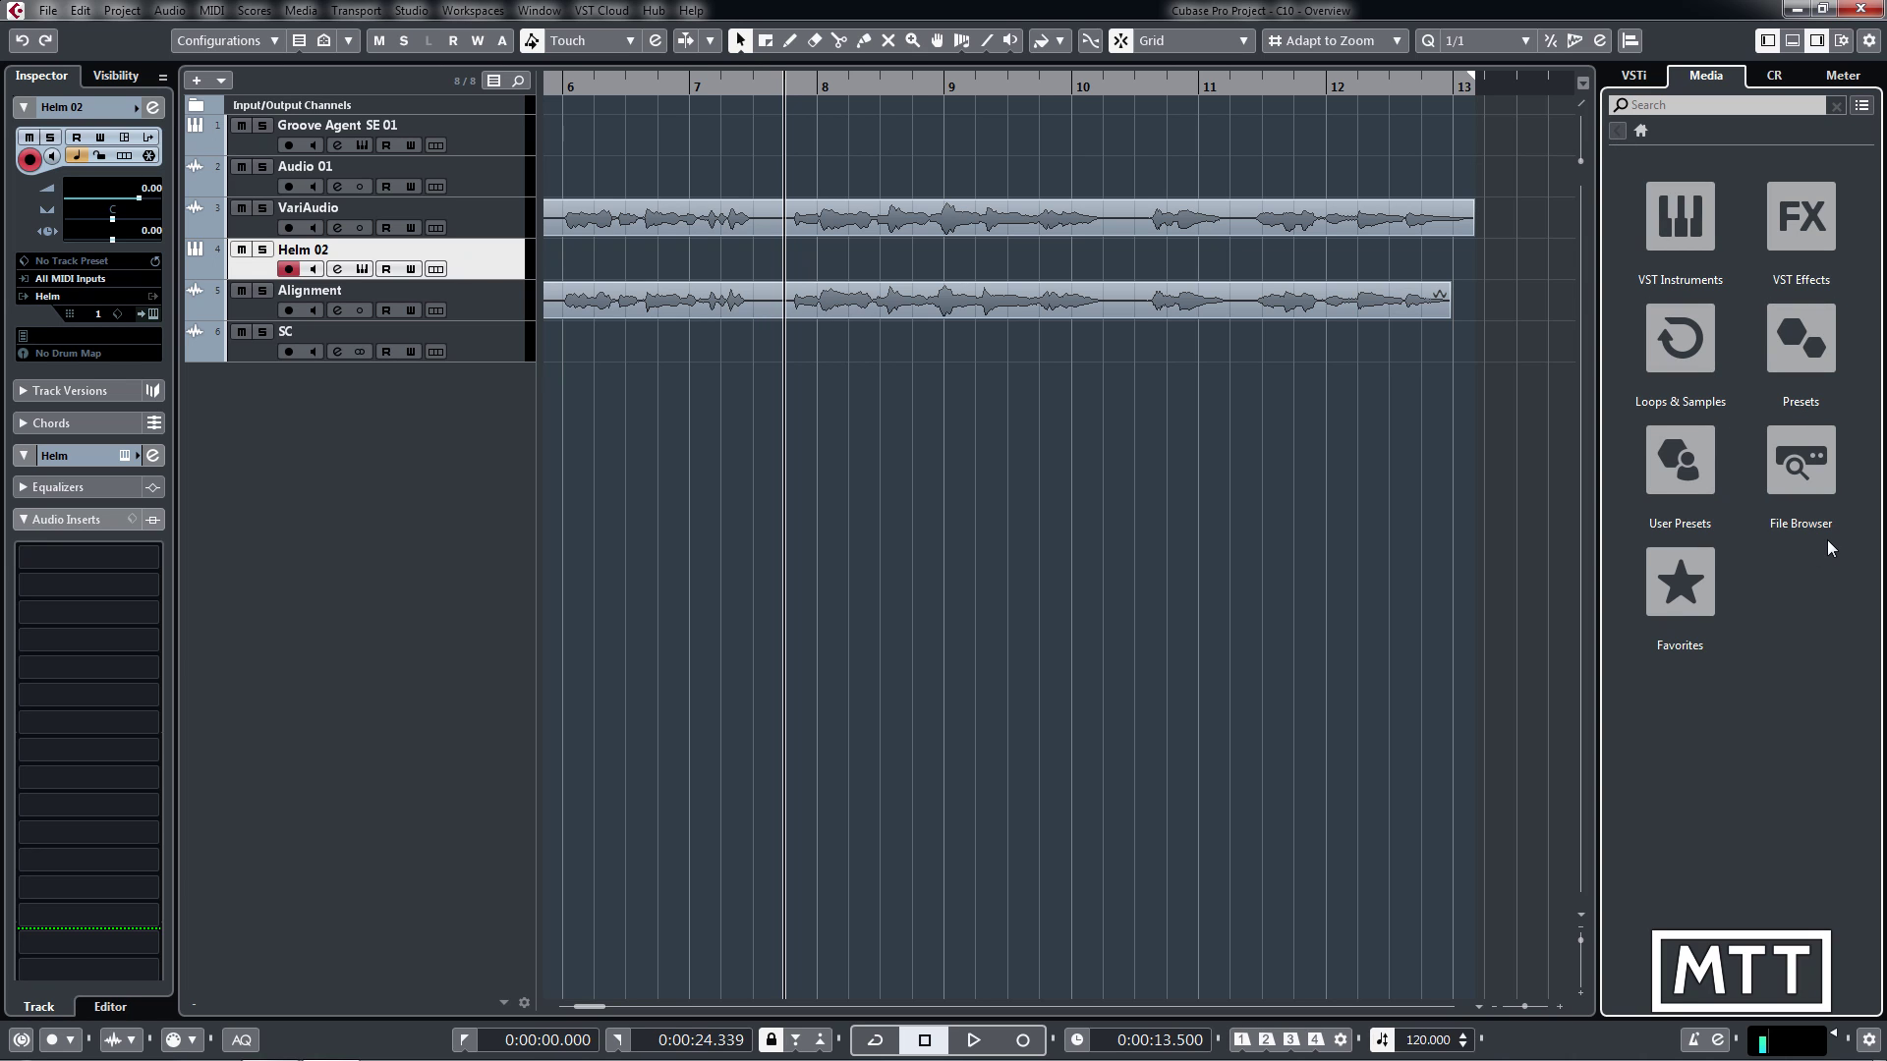
{"action": "left_click", "coordinate": [1677, 326]}
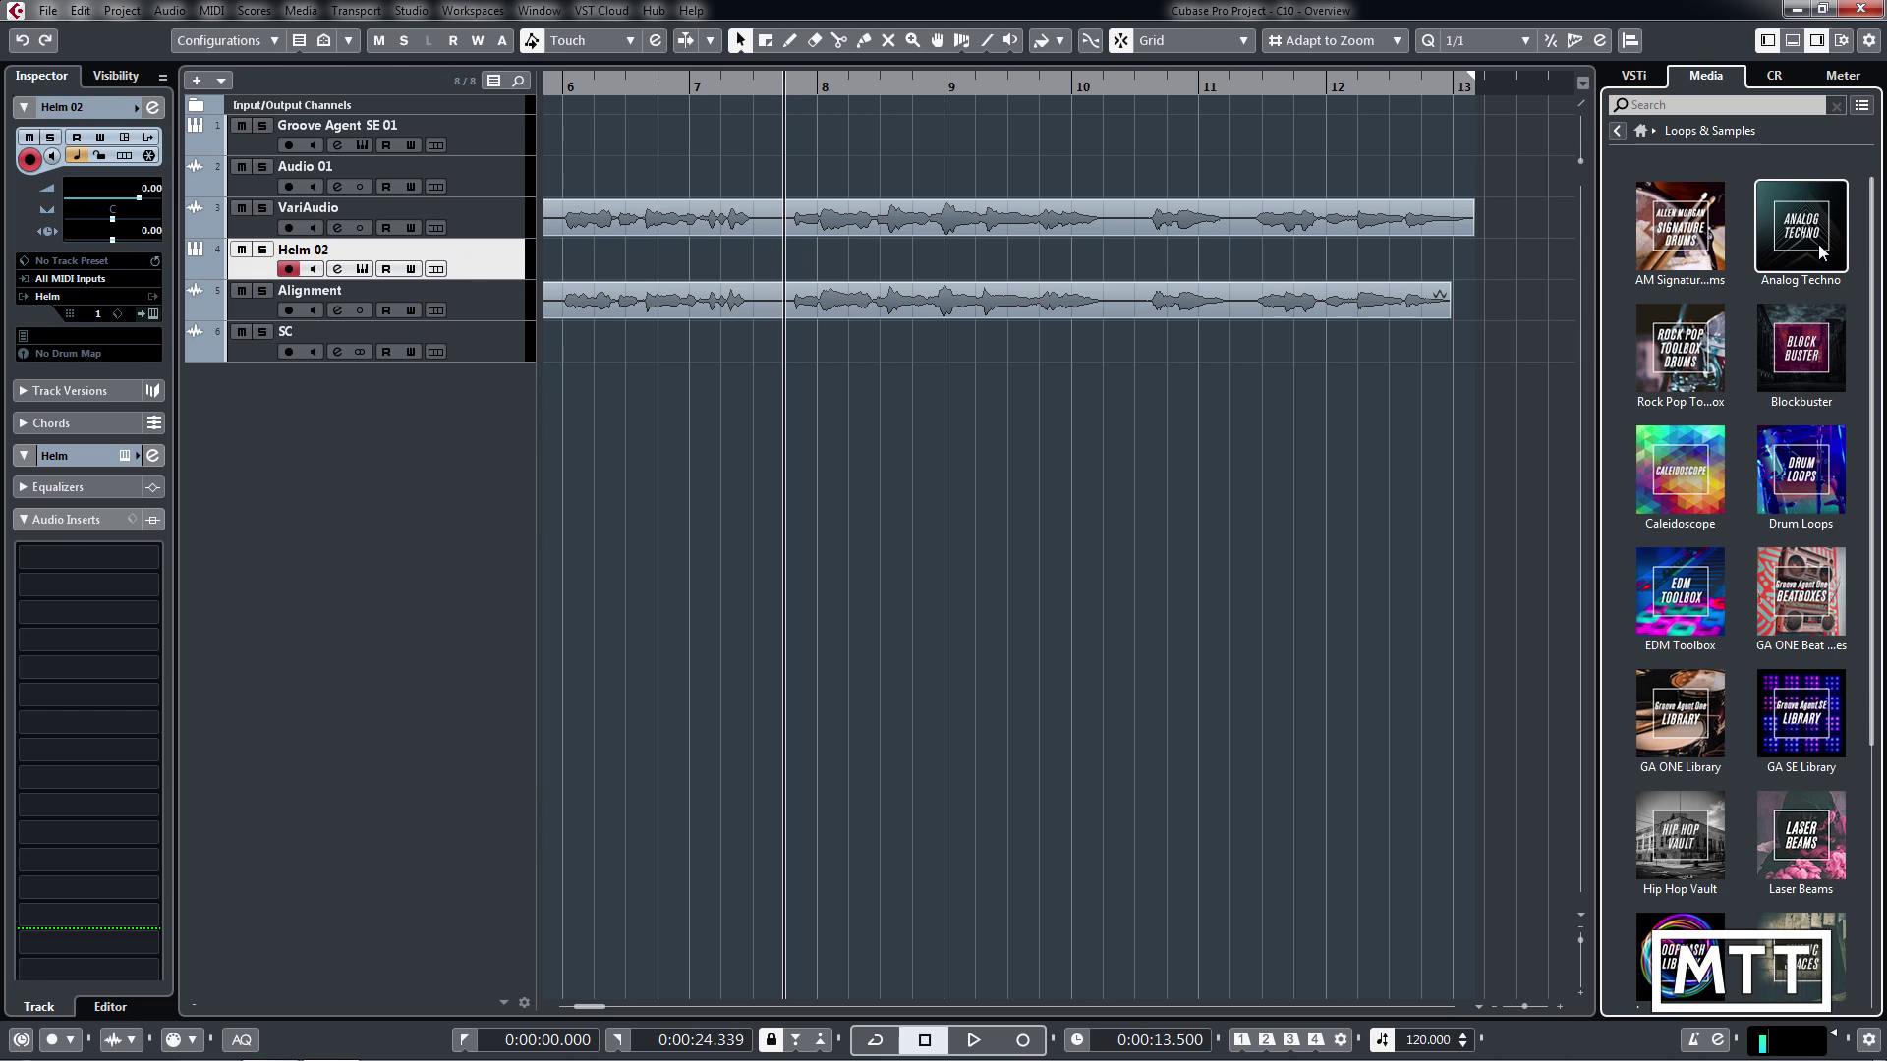
{"action": "left_click_drag", "start_coordinate": [1870, 397], "coordinate": [1872, 678]}
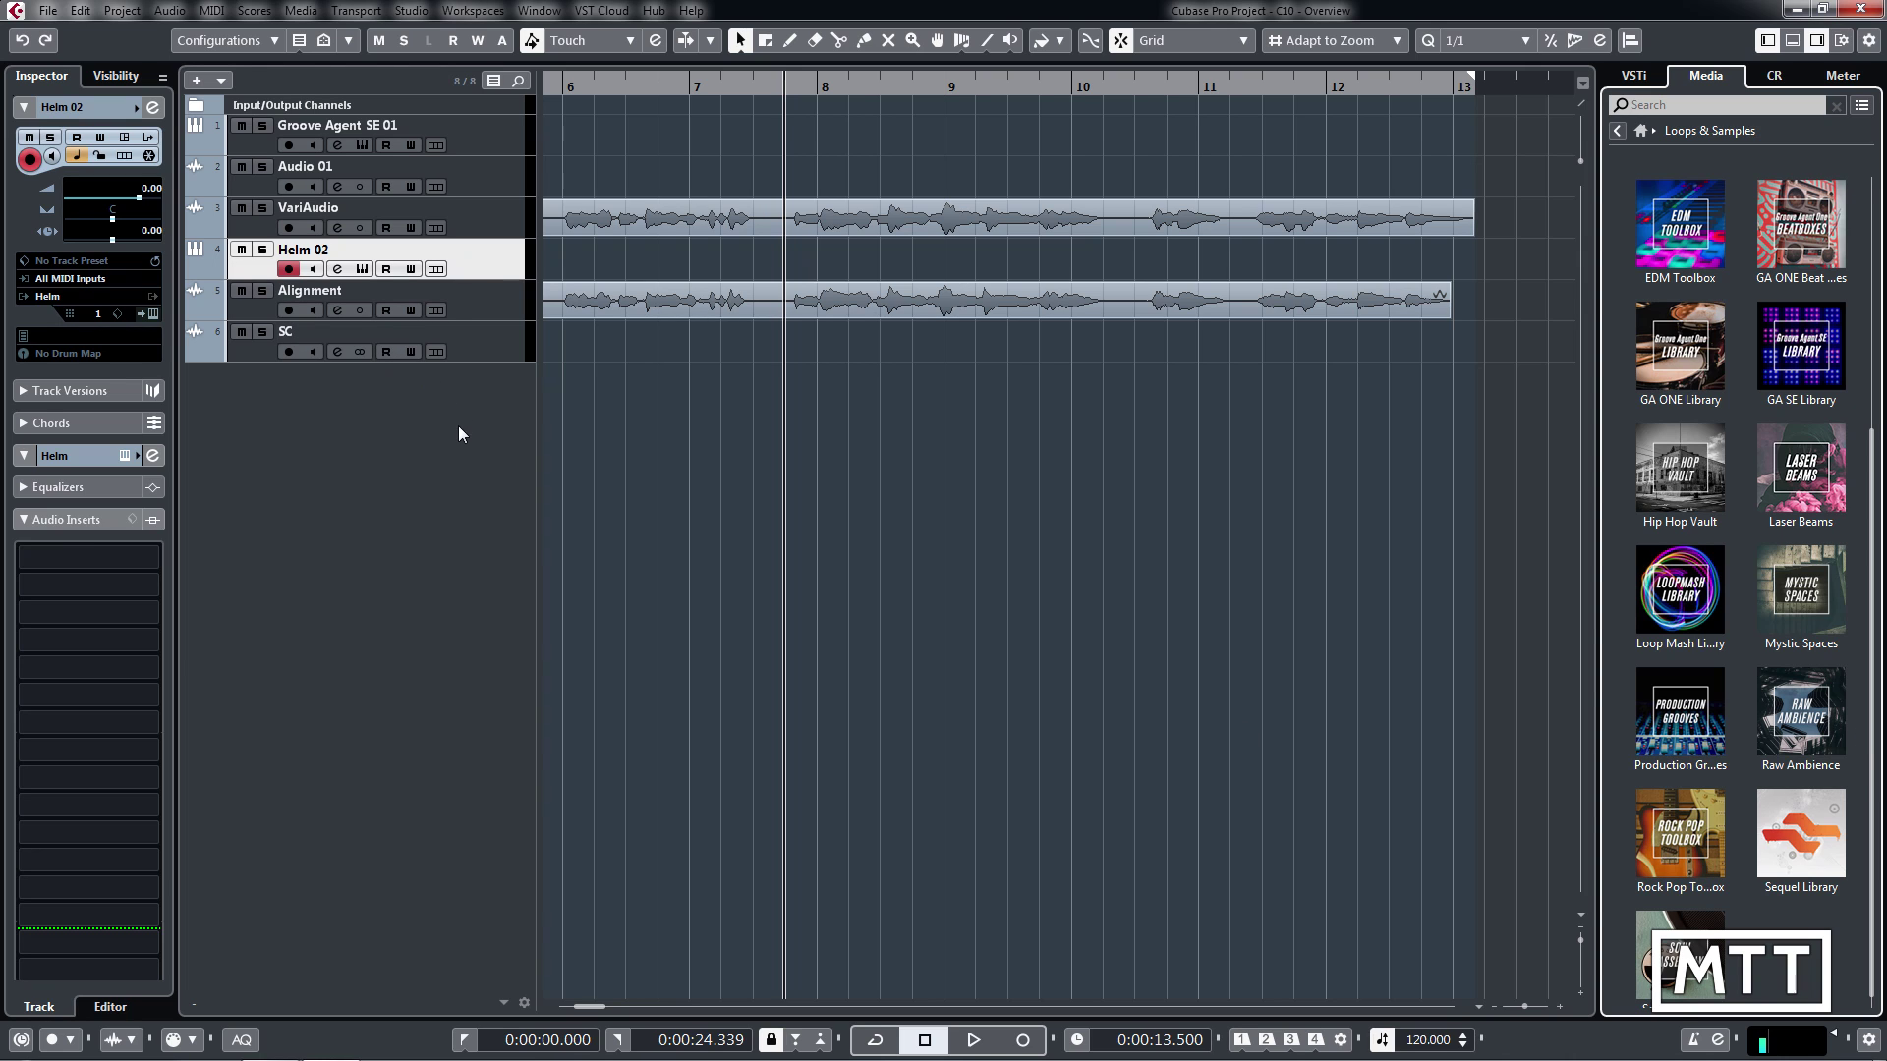
Examine the Add Track options for an audio track and its input Audio Connections, without adding a track
{"action": "right_click", "coordinate": [451, 393]}
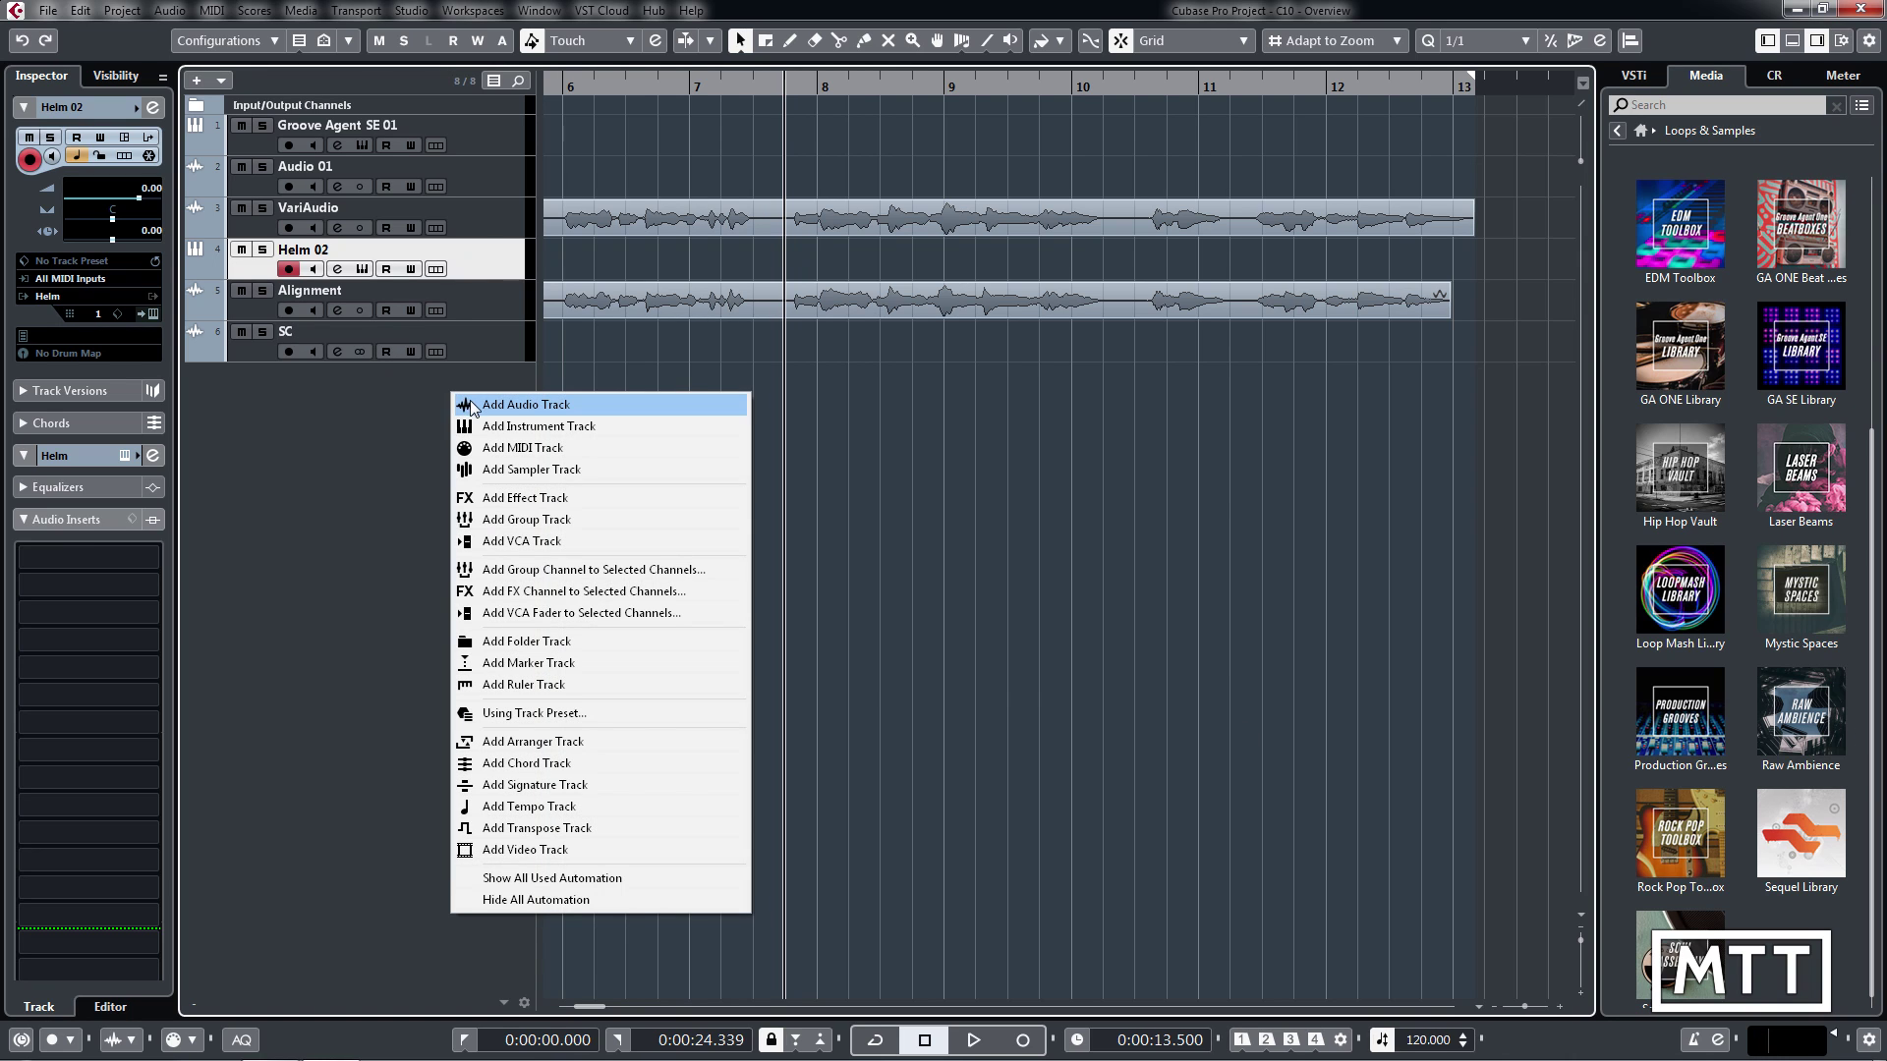
{"action": "left_click", "coordinate": [470, 401]}
{"action": "left_click_drag", "start_coordinate": [954, 368], "coordinate": [852, 346]}
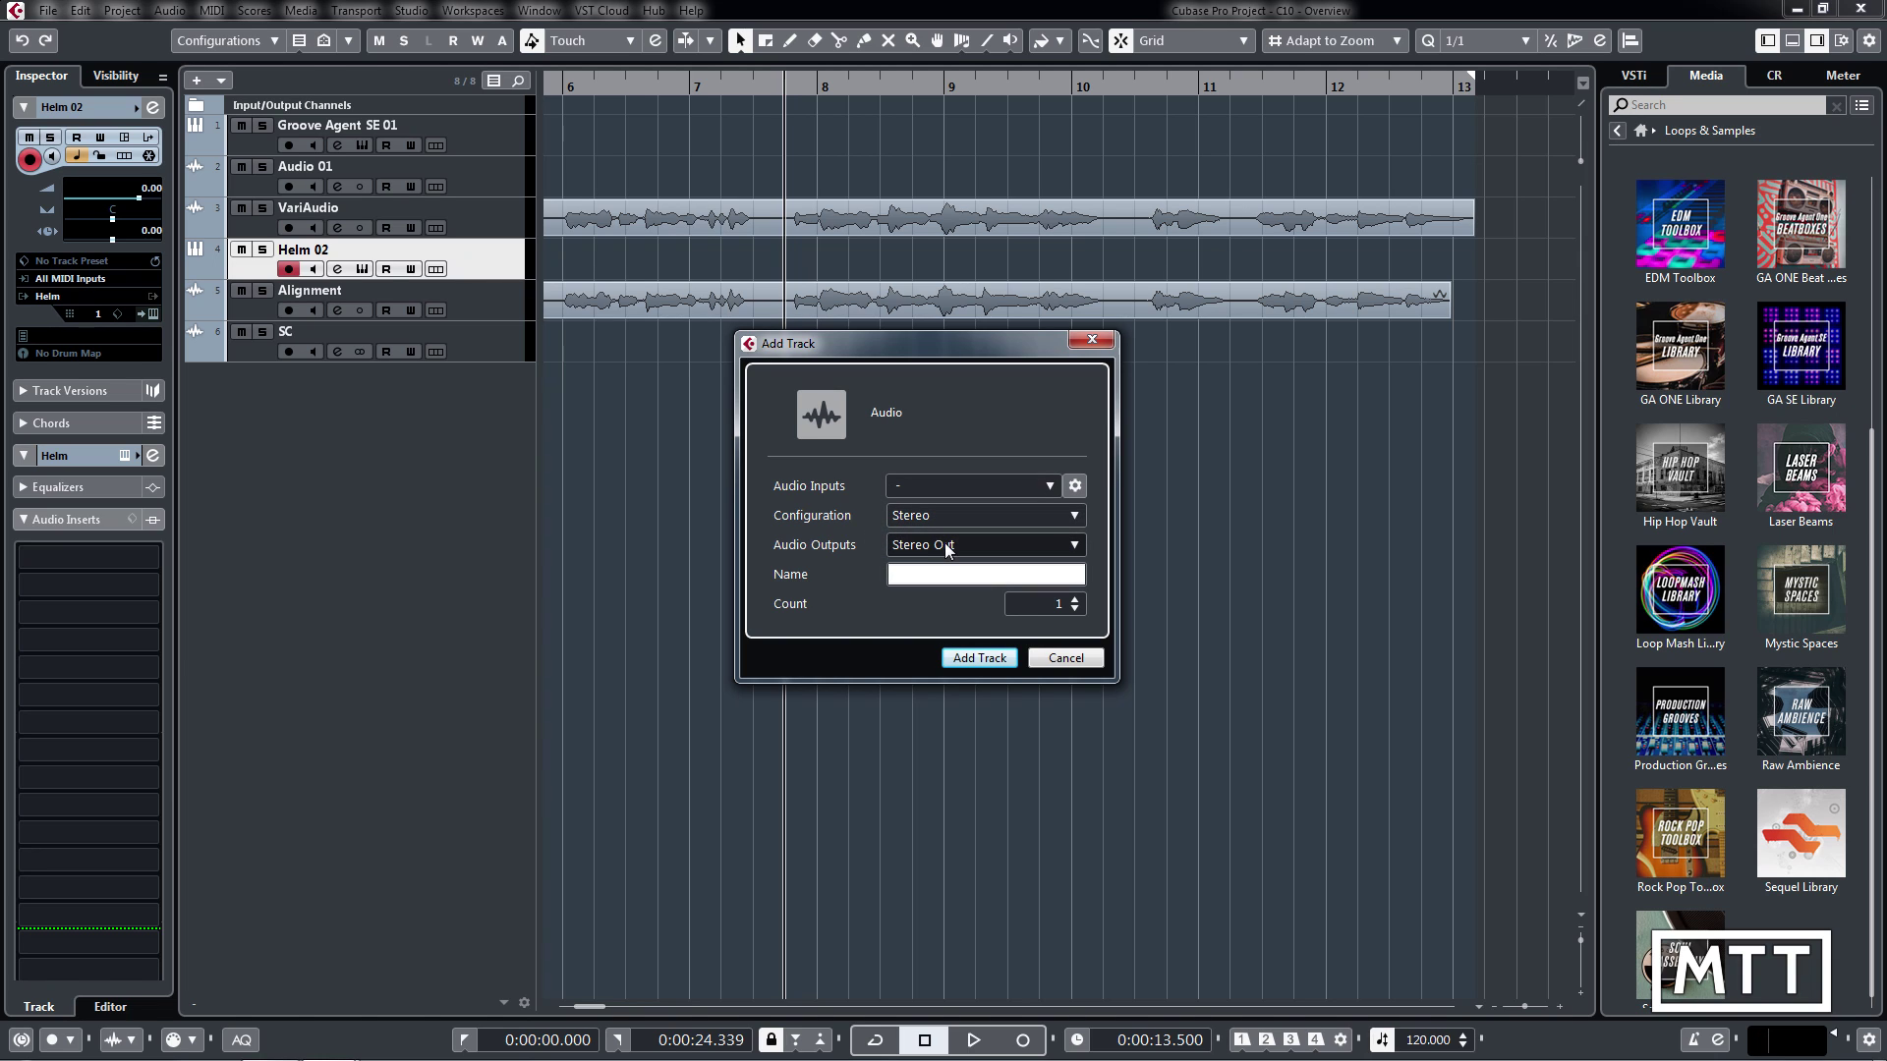
{"action": "left_click", "coordinate": [1074, 485]}
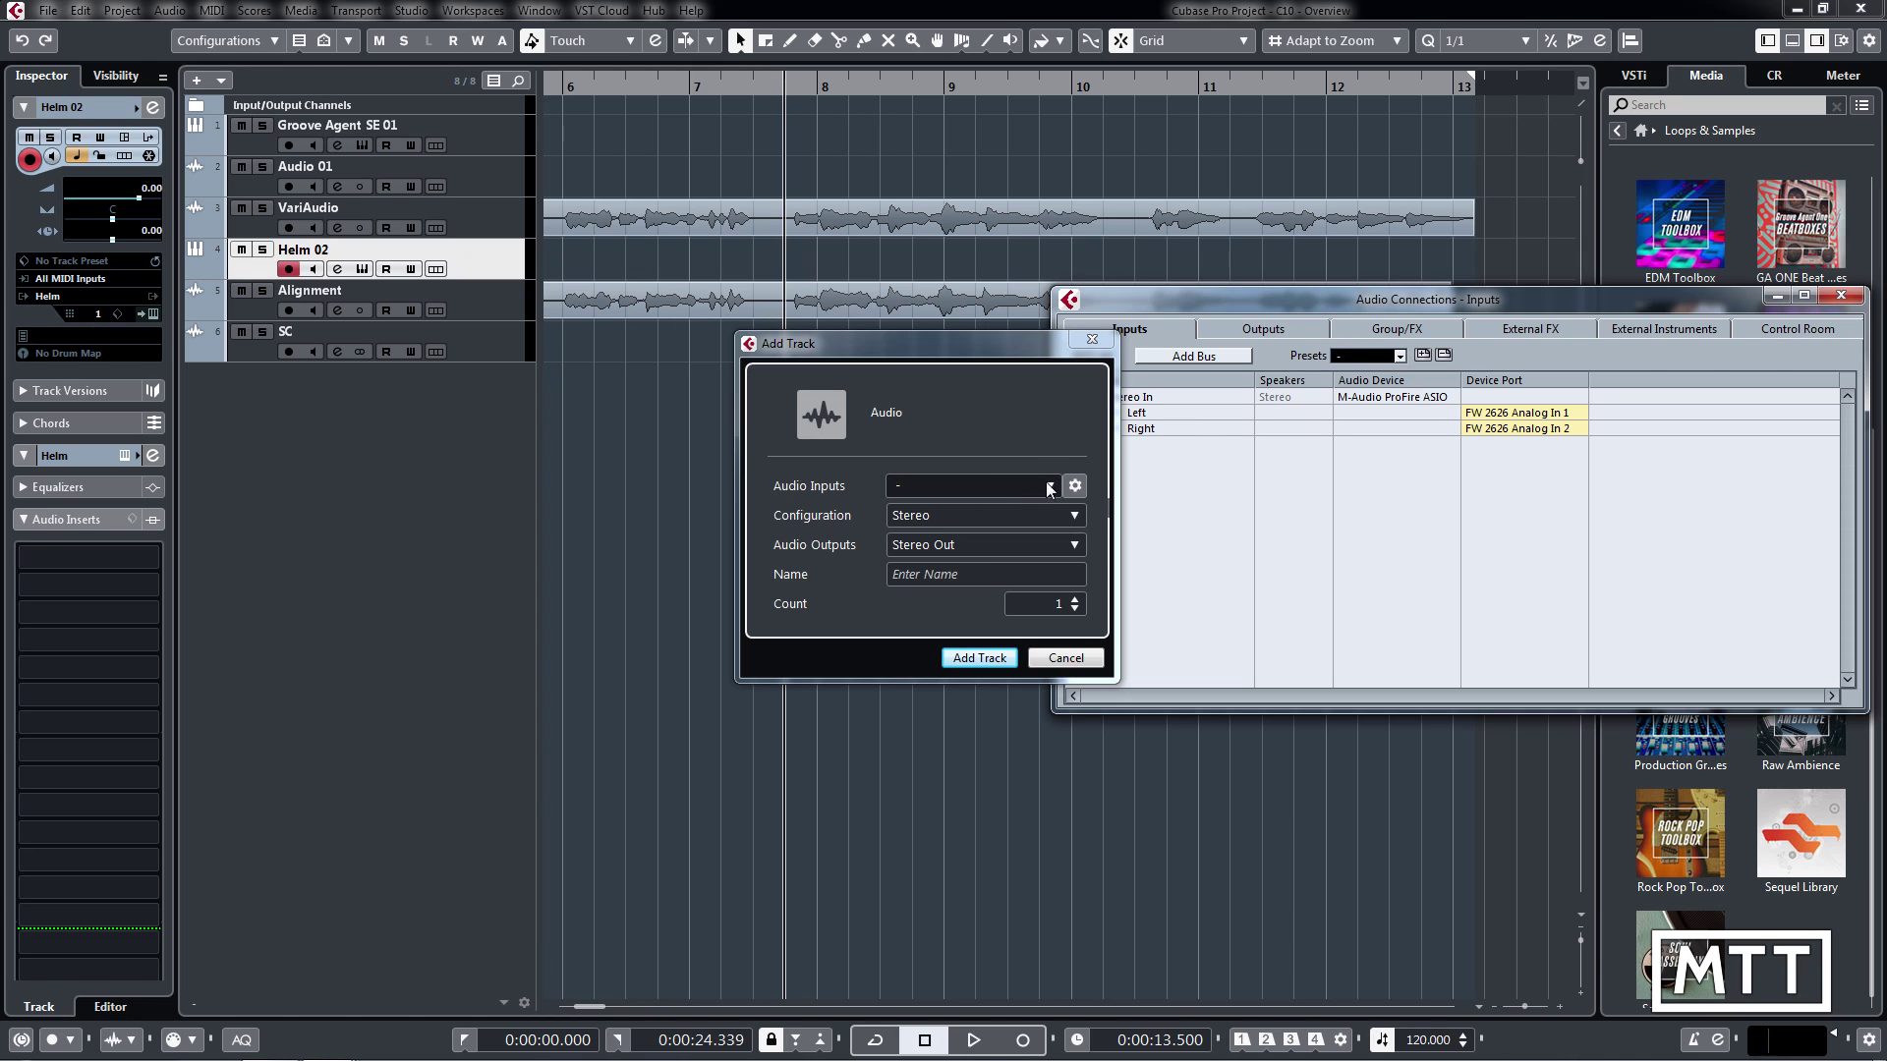
{"action": "left_click", "coordinate": [1846, 296]}
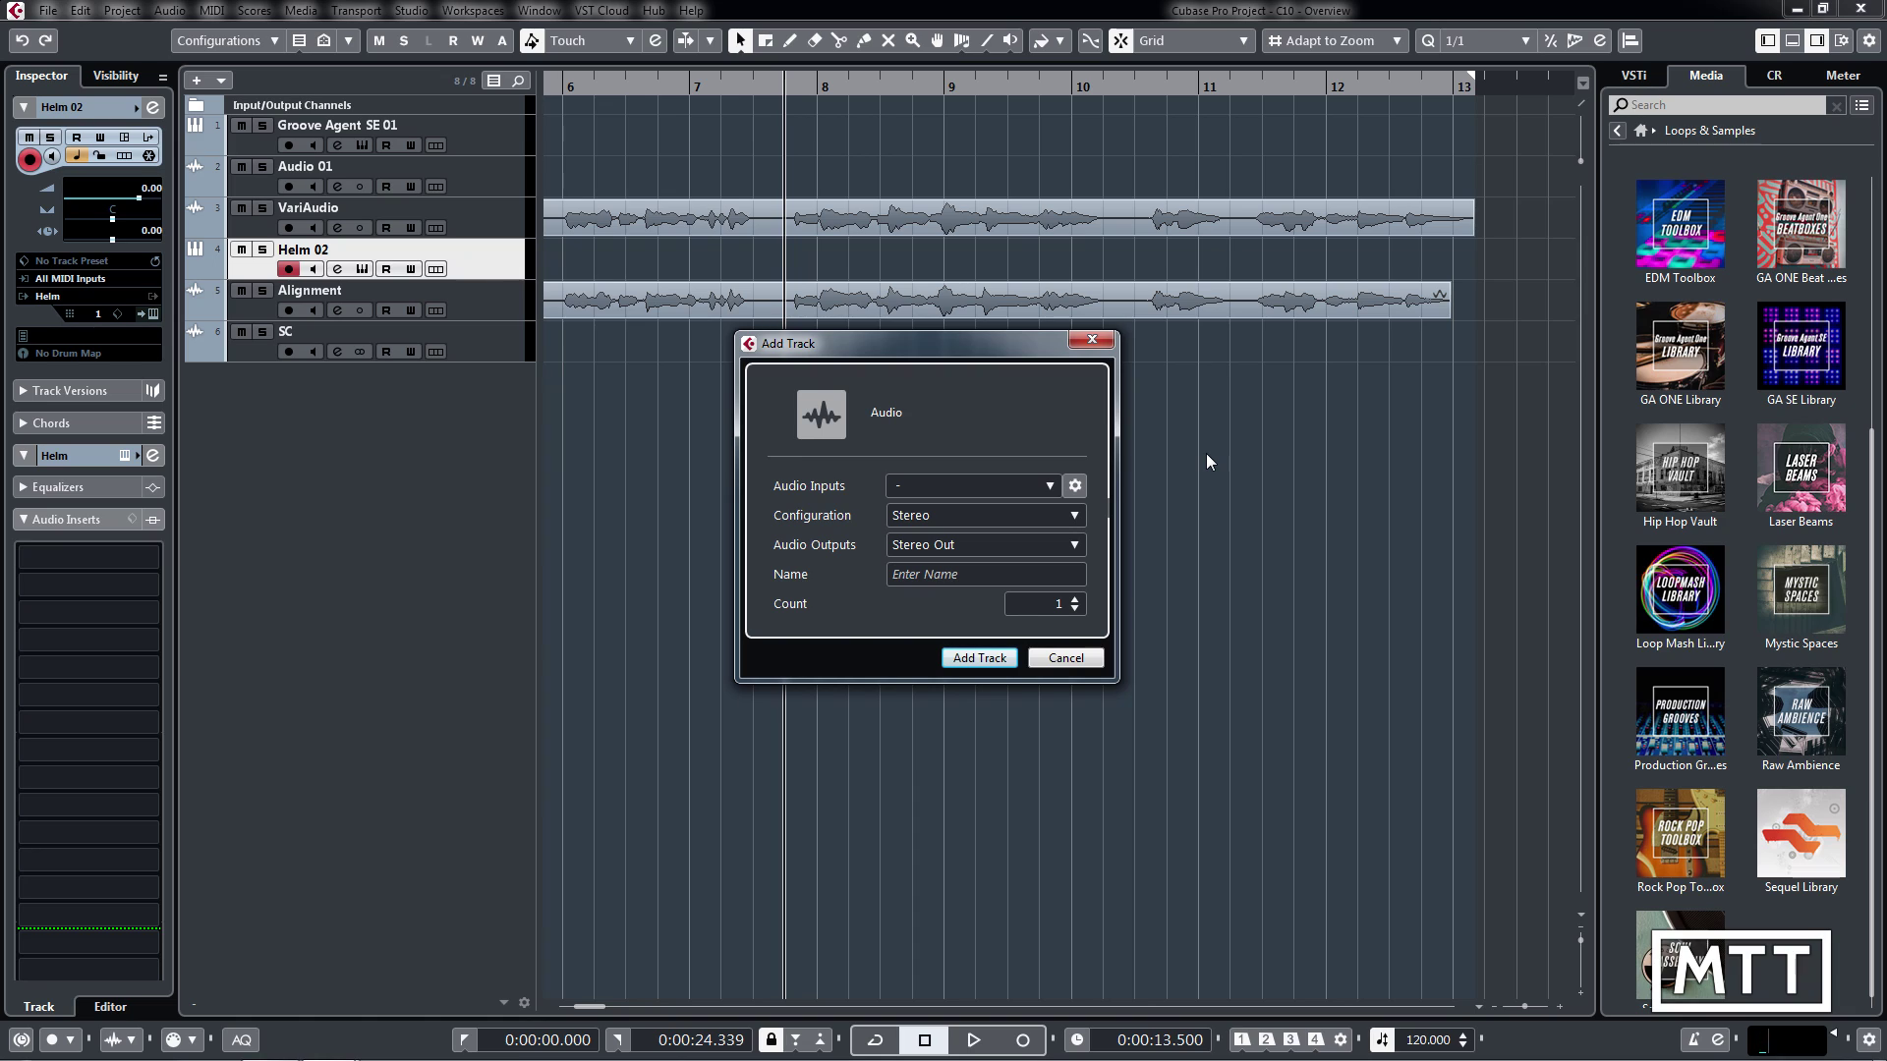
{"action": "left_click", "coordinate": [1064, 658]}
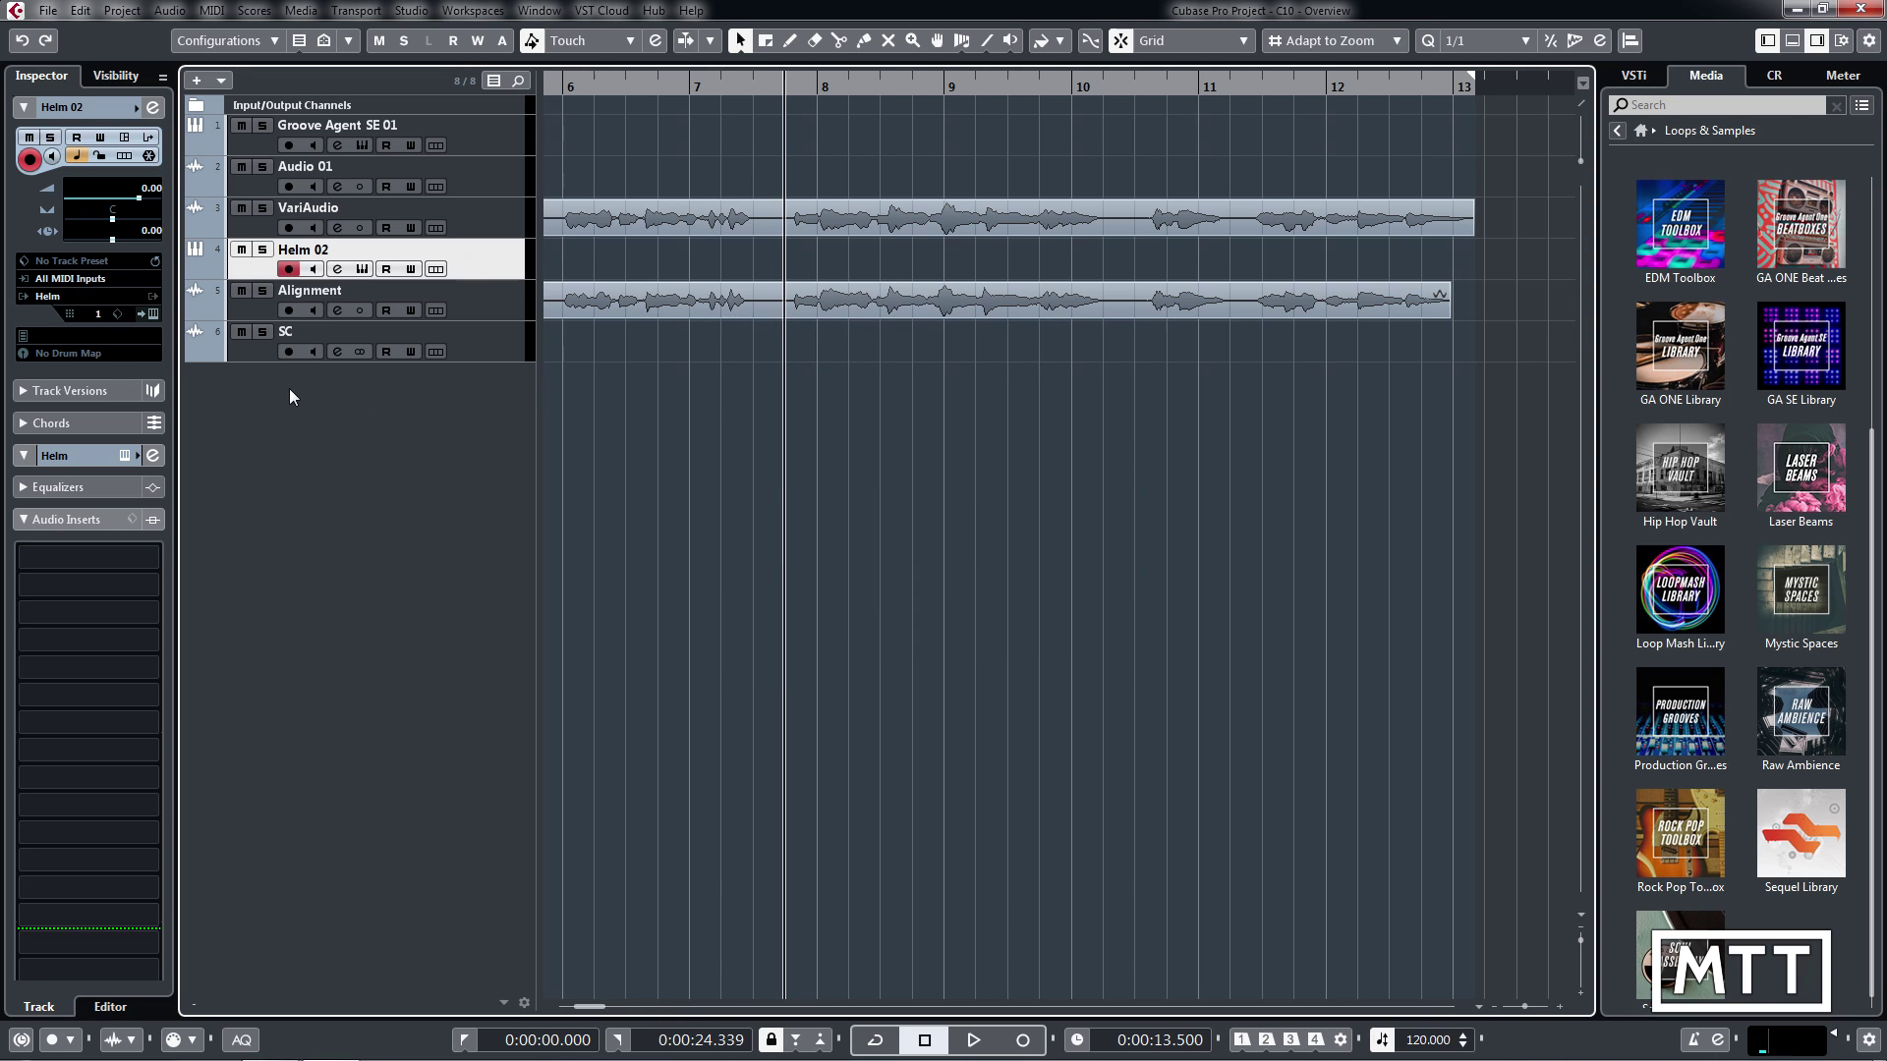
View the Add Track options for an instrument track and a MIDI track, without adding either
{"action": "right_click", "coordinate": [346, 420]}
{"action": "left_click", "coordinate": [423, 445]}
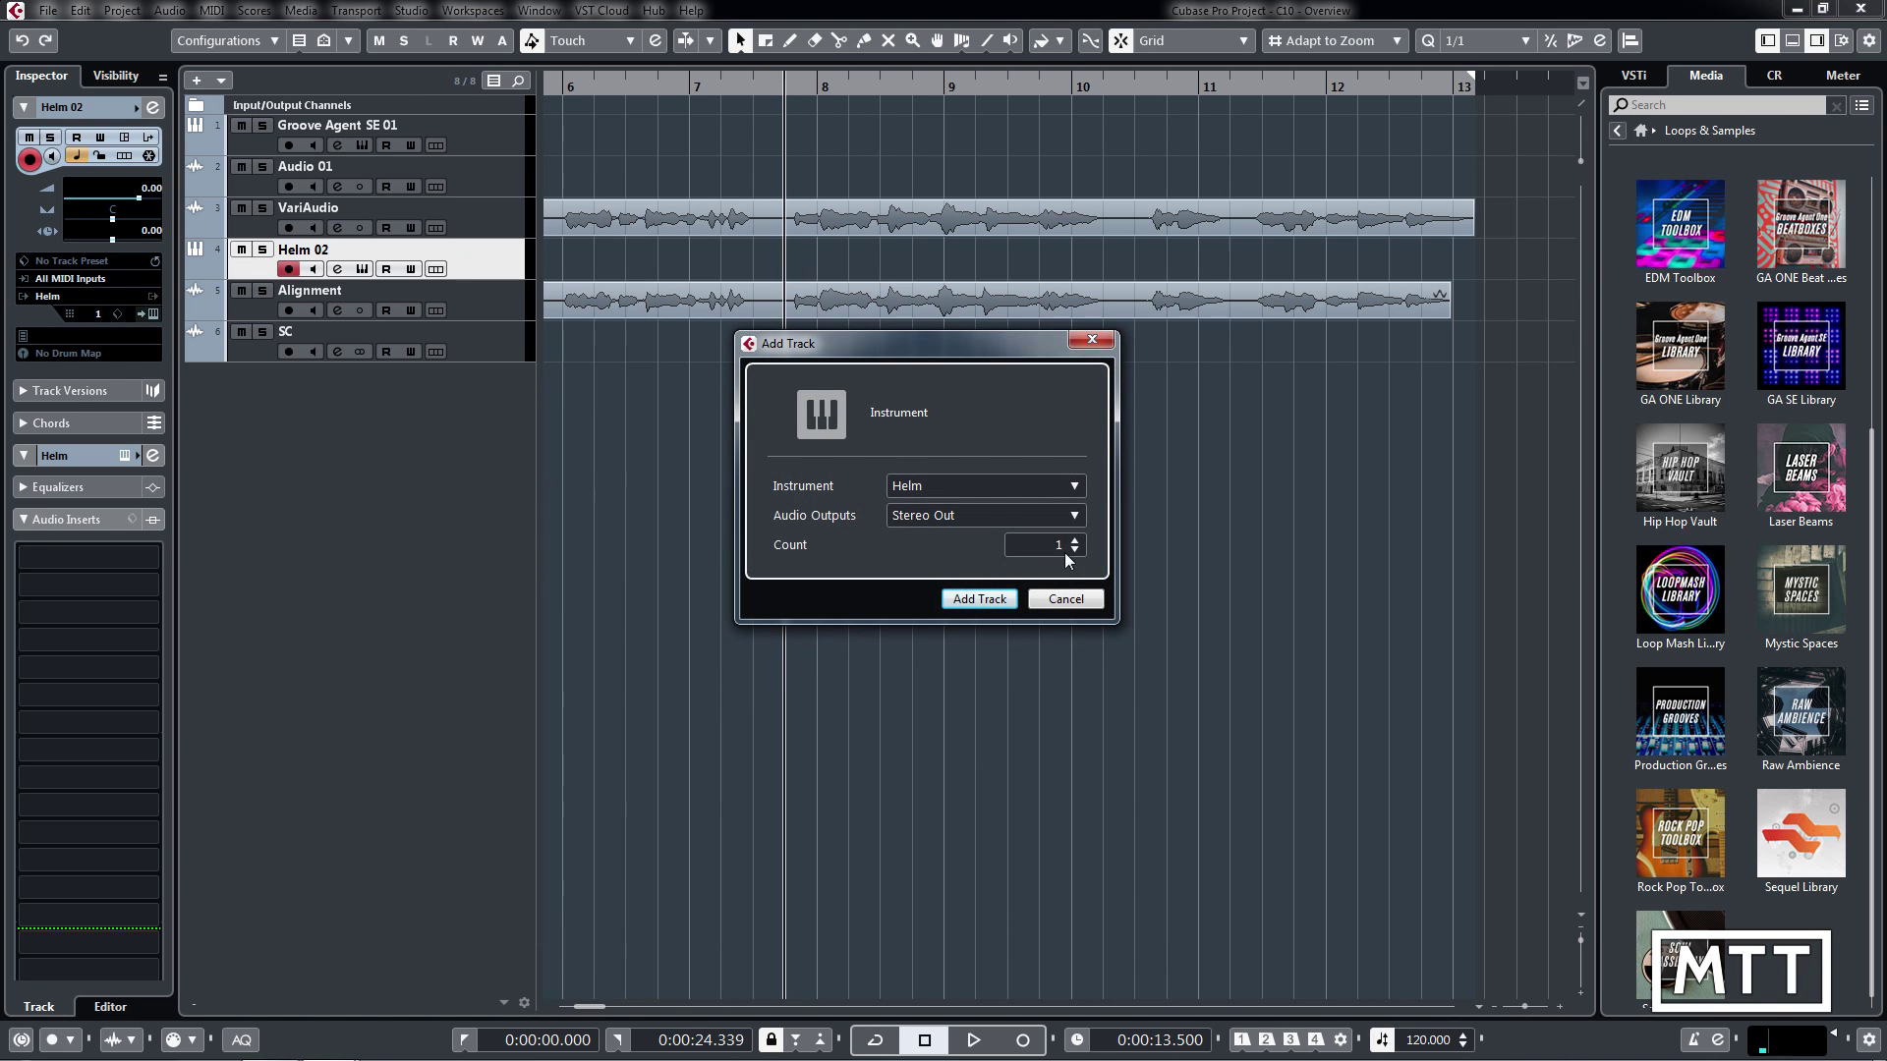
{"action": "left_click", "coordinate": [1065, 599]}
{"action": "right_click", "coordinate": [404, 412]}
{"action": "left_click", "coordinate": [462, 468]}
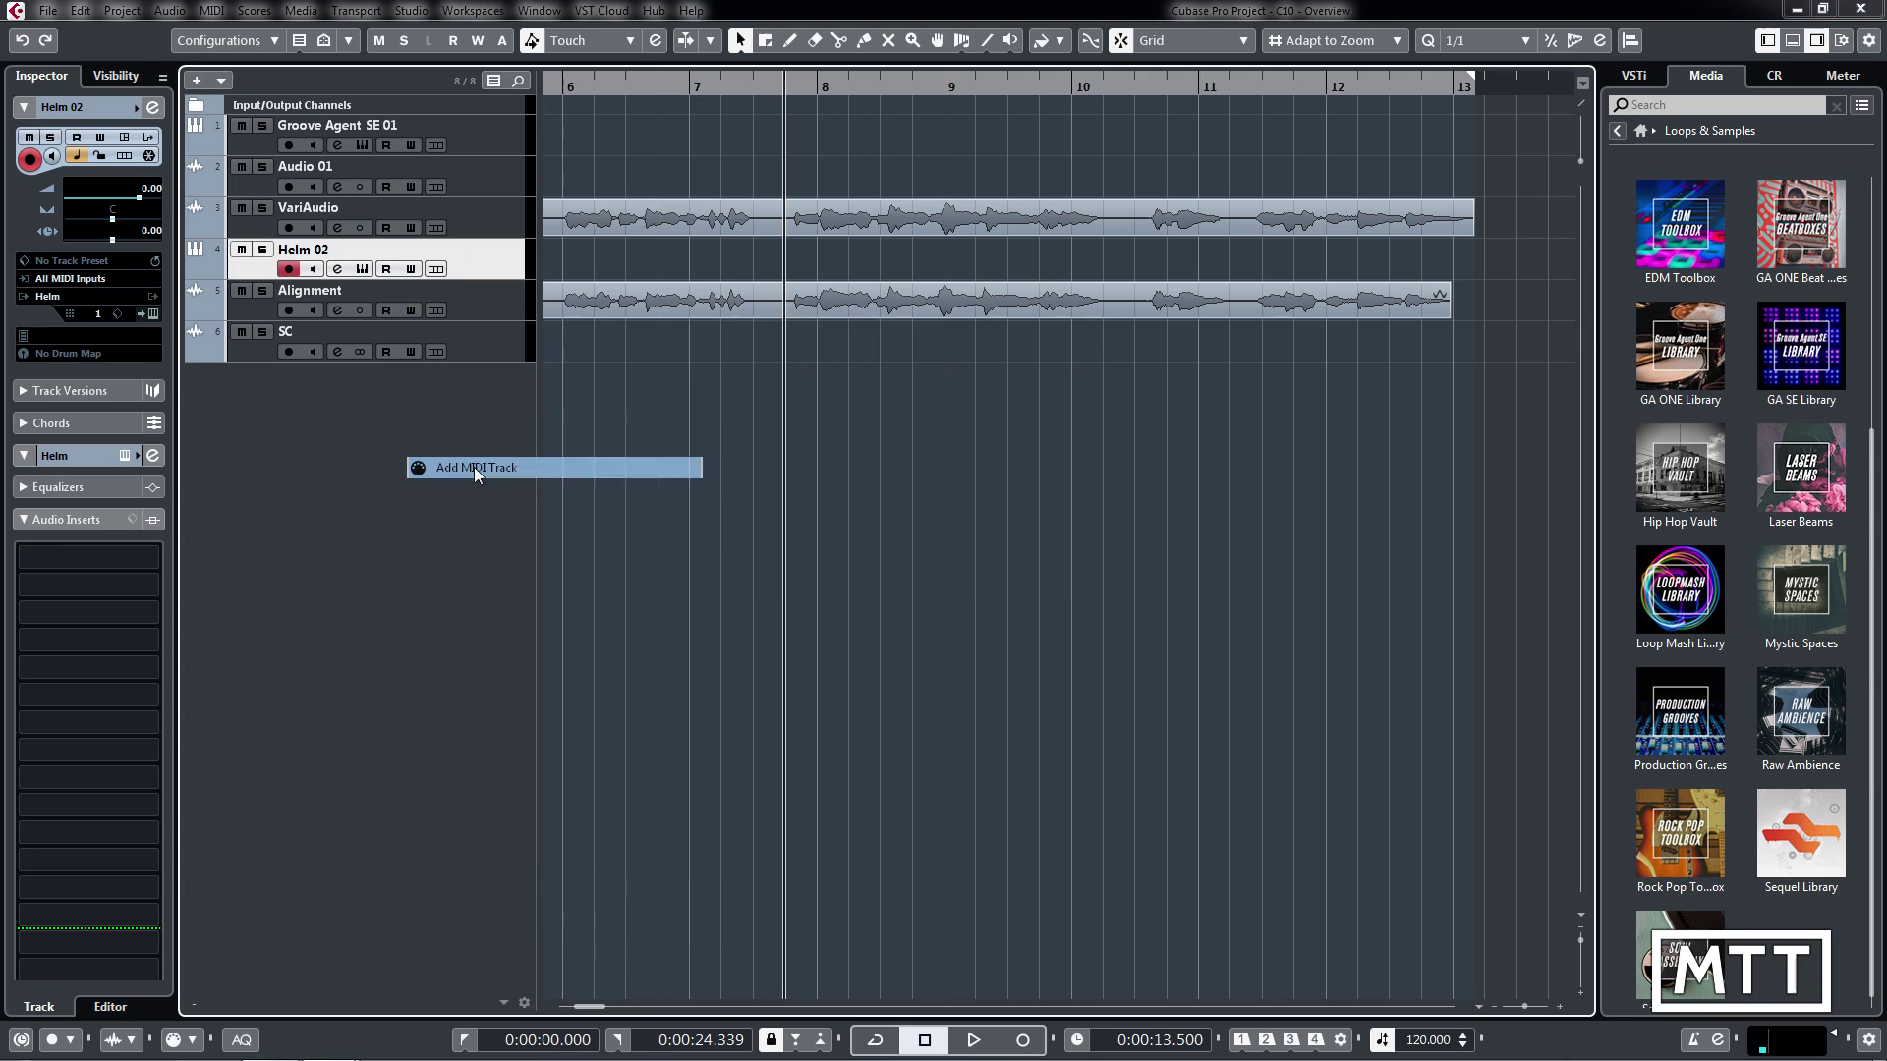
{"action": "left_click", "coordinate": [1063, 571]}
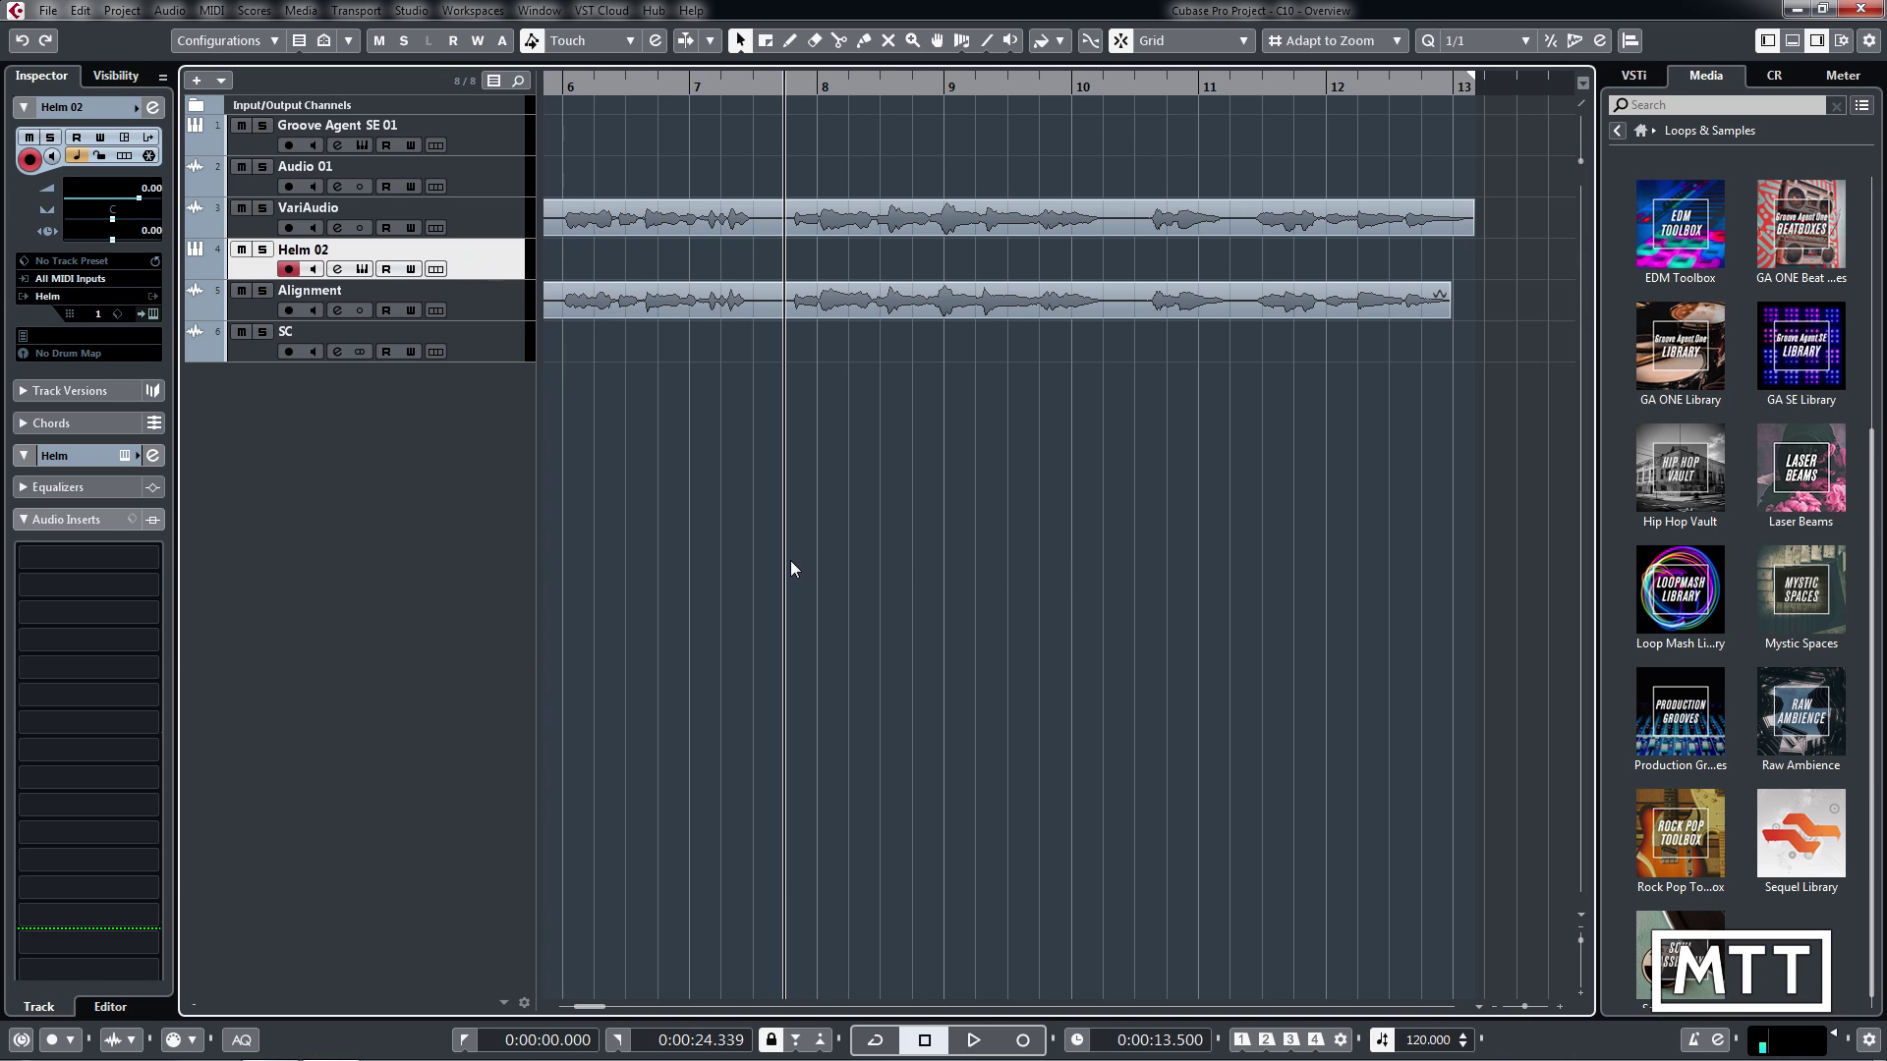
Bring up the Export Audio Mixdown settings and position the window clear of the Media browser
{"action": "left_click", "coordinate": [47, 13]}
{"action": "mouse_move", "coordinate": [168, 312]}
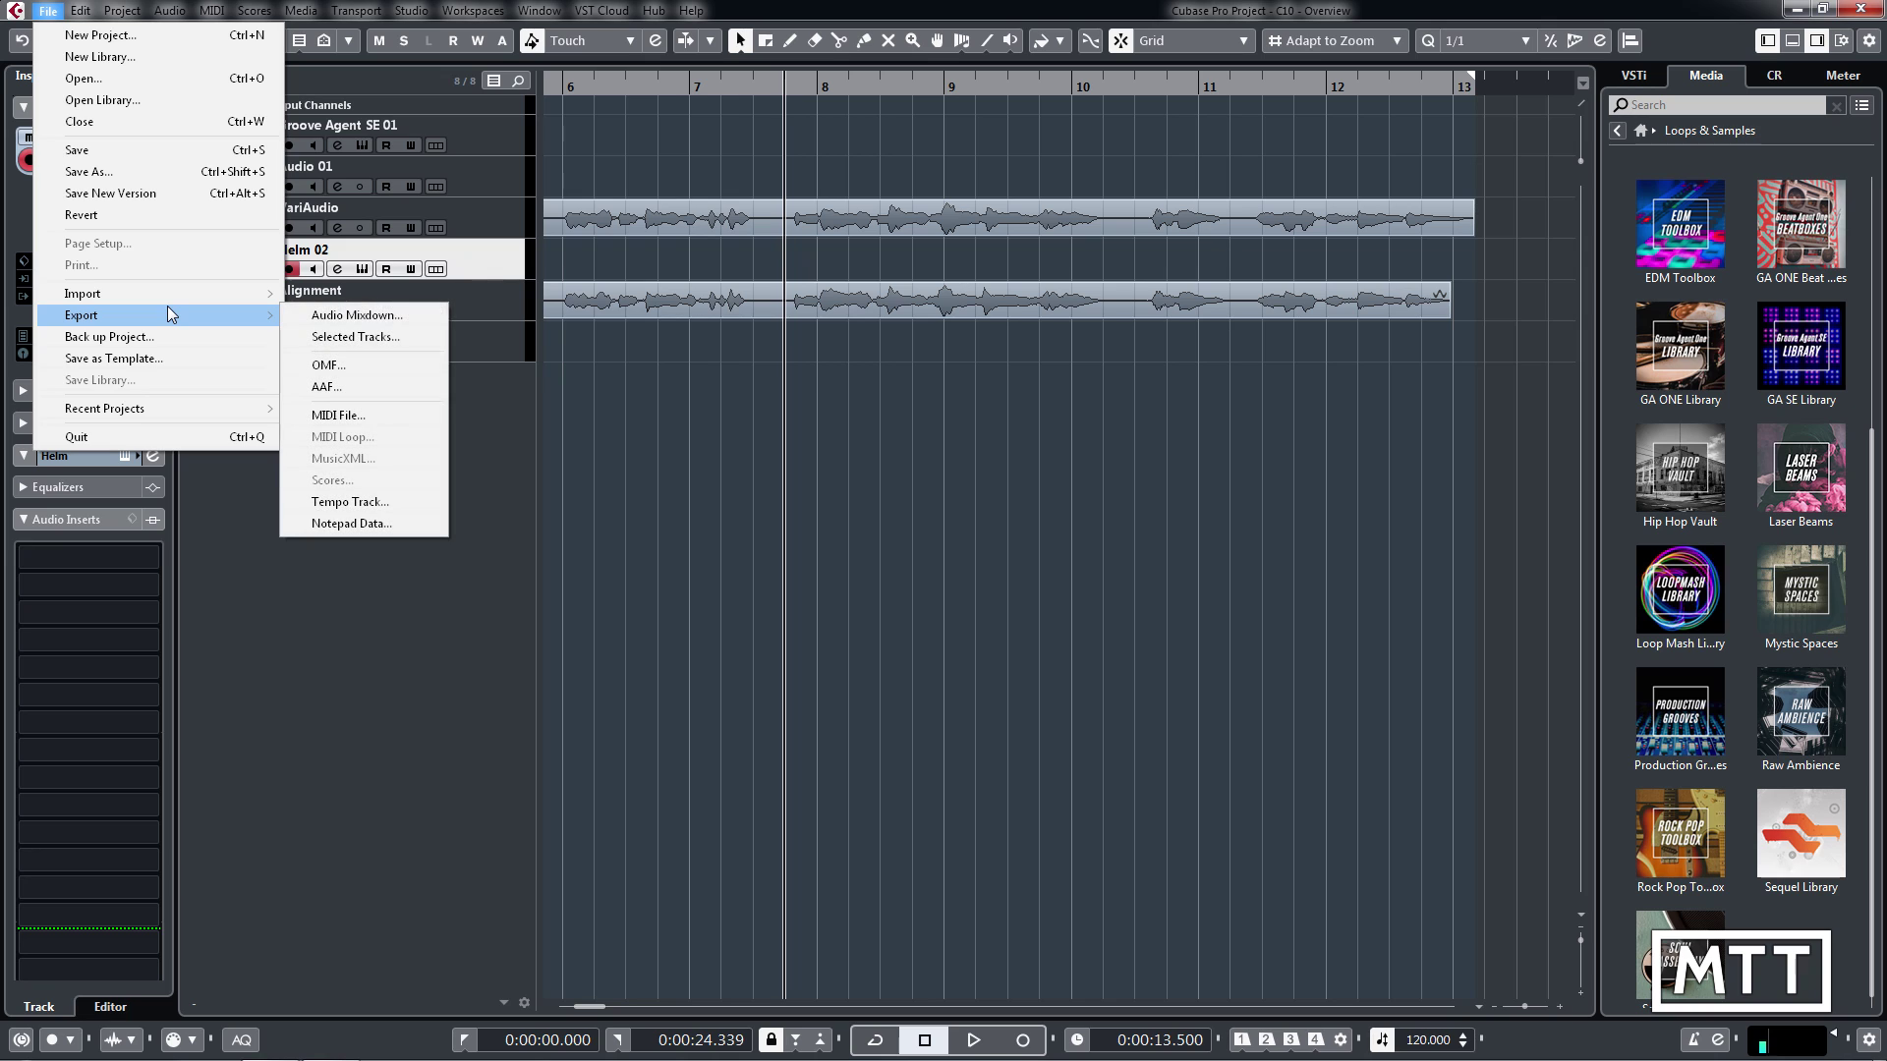
{"action": "left_click", "coordinate": [357, 314]}
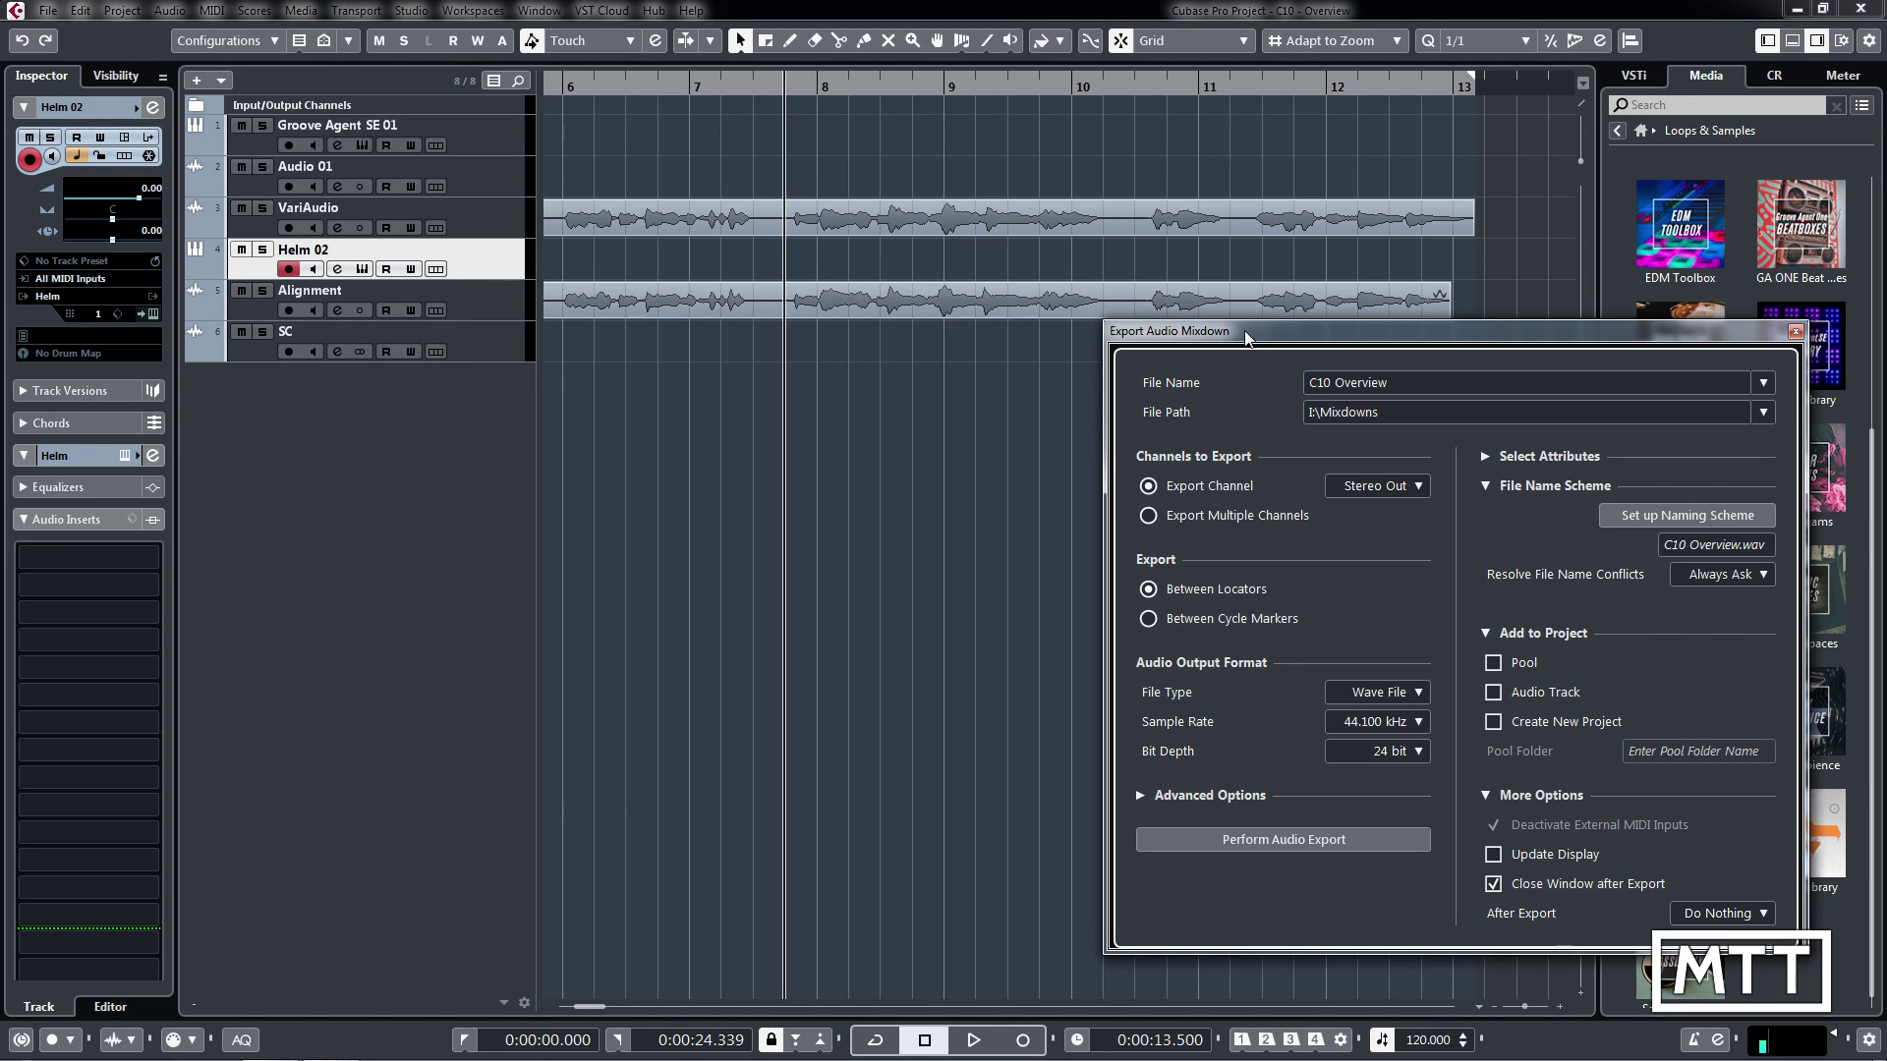
{"action": "left_click_drag", "start_coordinate": [1250, 326], "coordinate": [686, 209]}
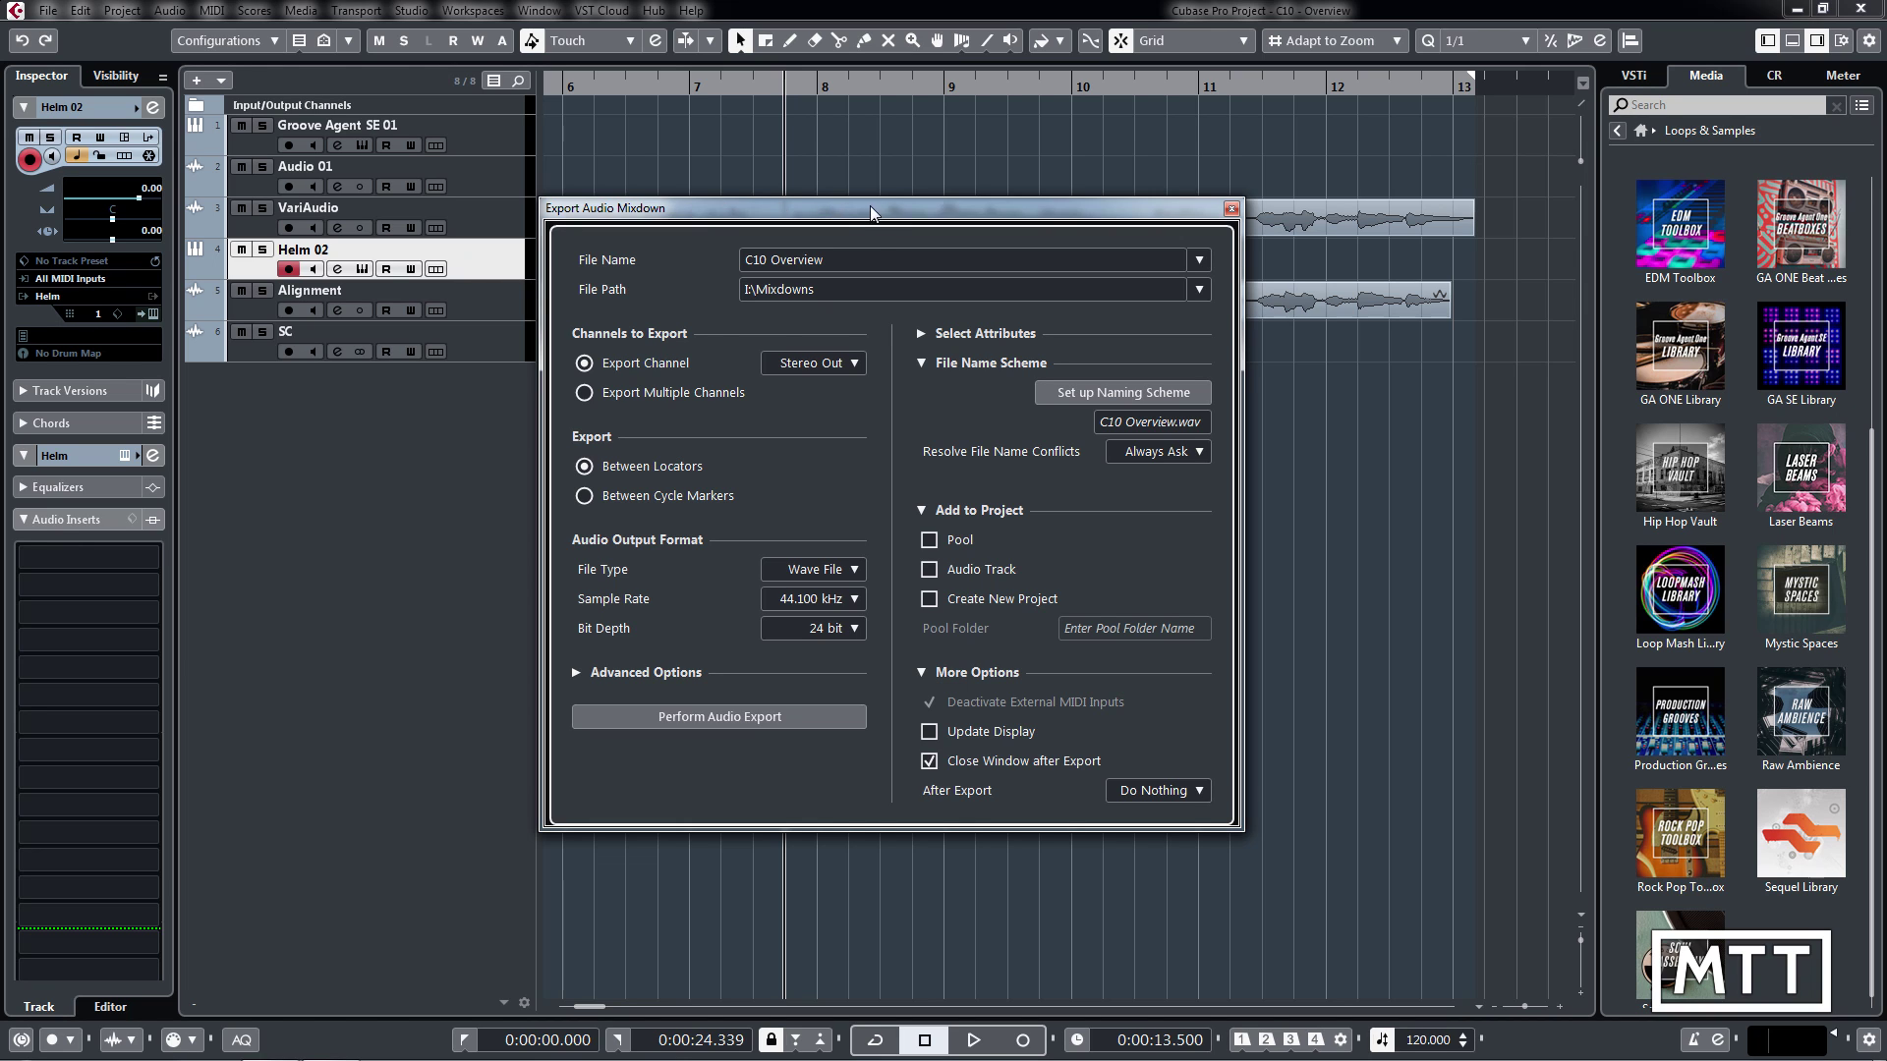
{"action": "left_click_drag", "start_coordinate": [876, 209], "coordinate": [440, 150]}
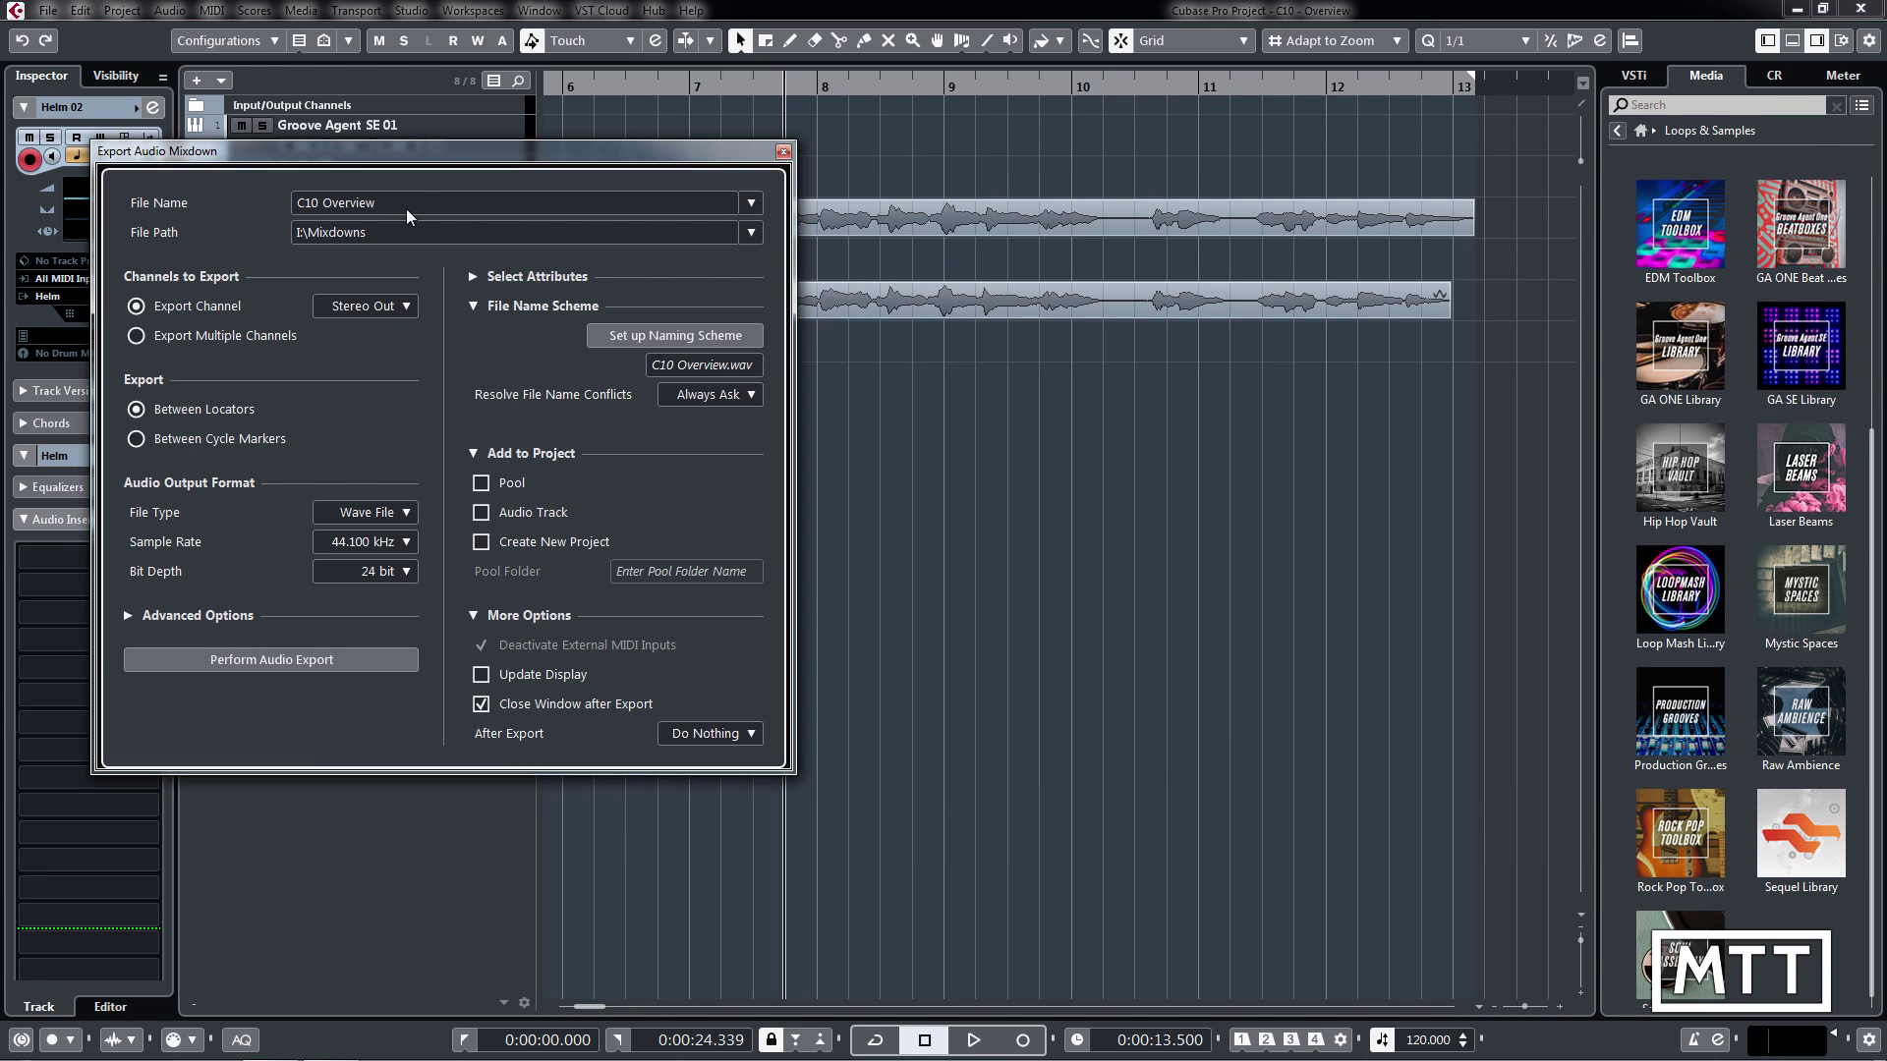
Examine the multiple-channel and cycle-marker export layouts, restore Export Channel and Between Locators, view the attributes and close the export window
{"action": "left_click", "coordinate": [238, 340]}
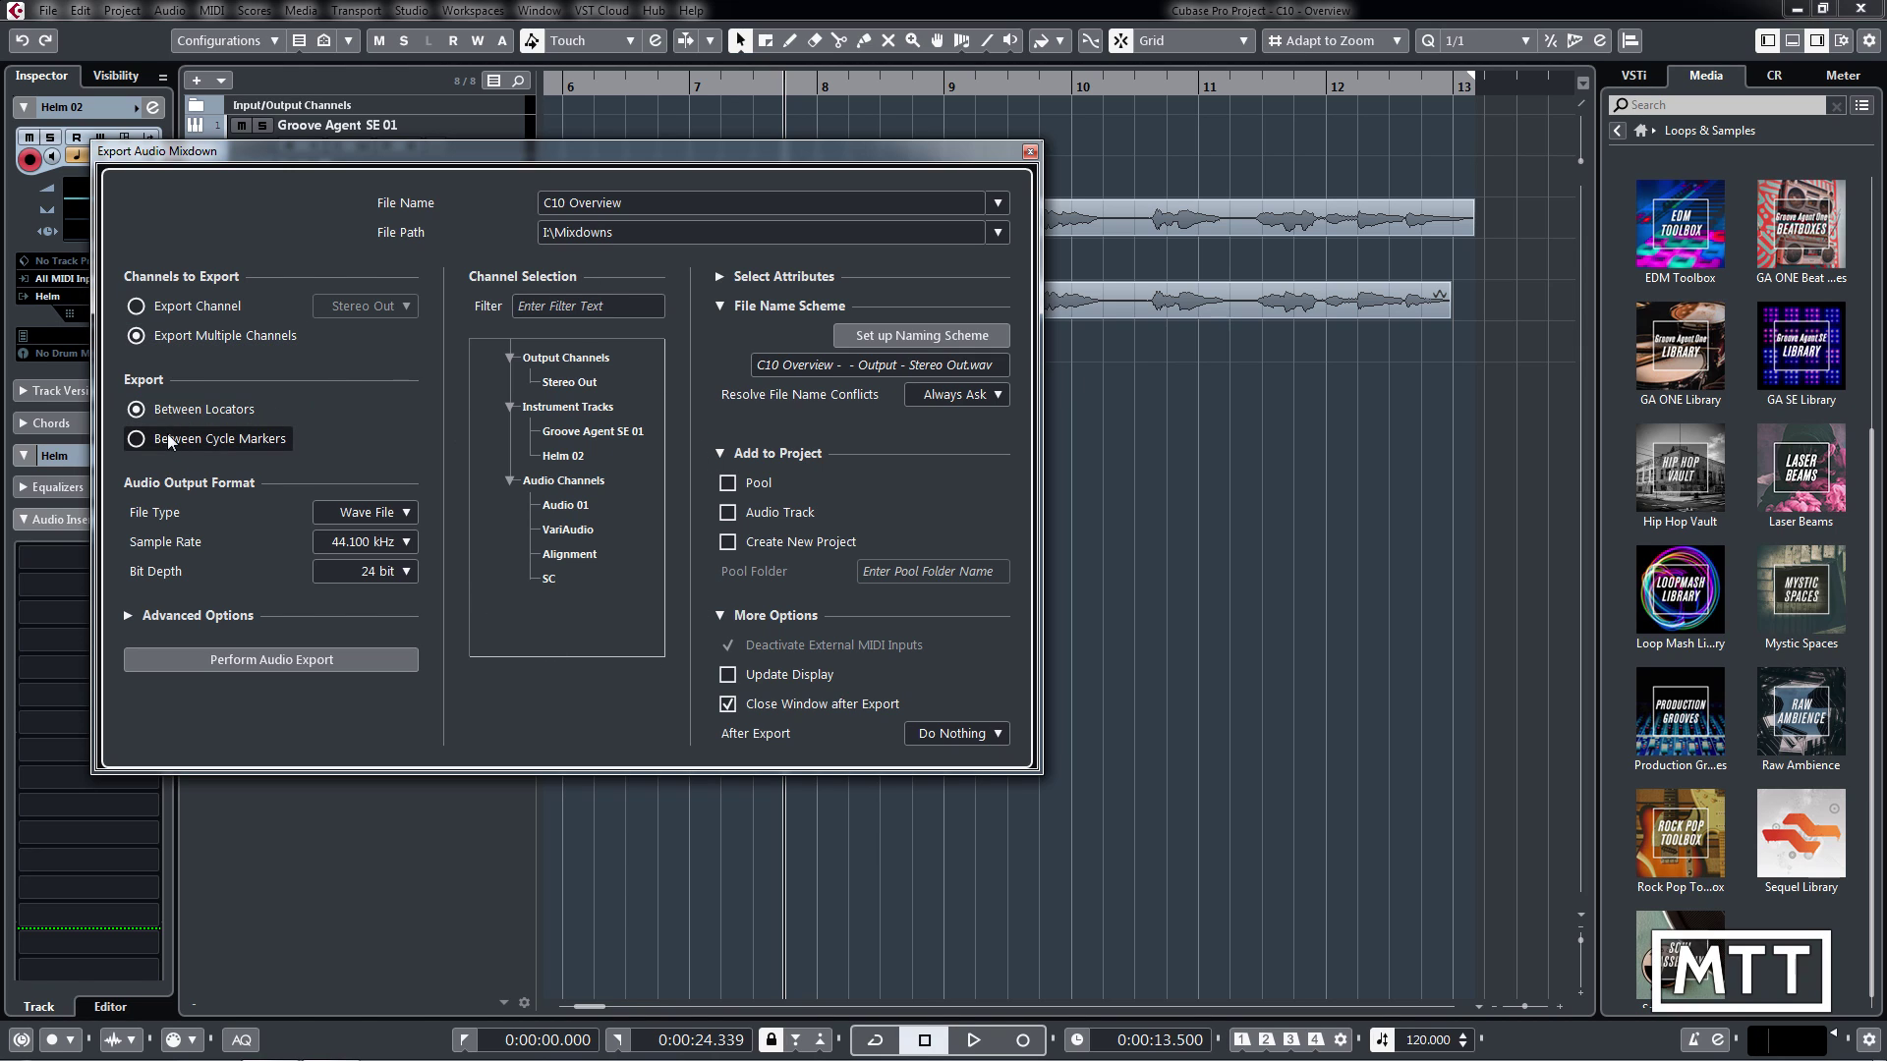
{"action": "left_click", "coordinate": [138, 439]}
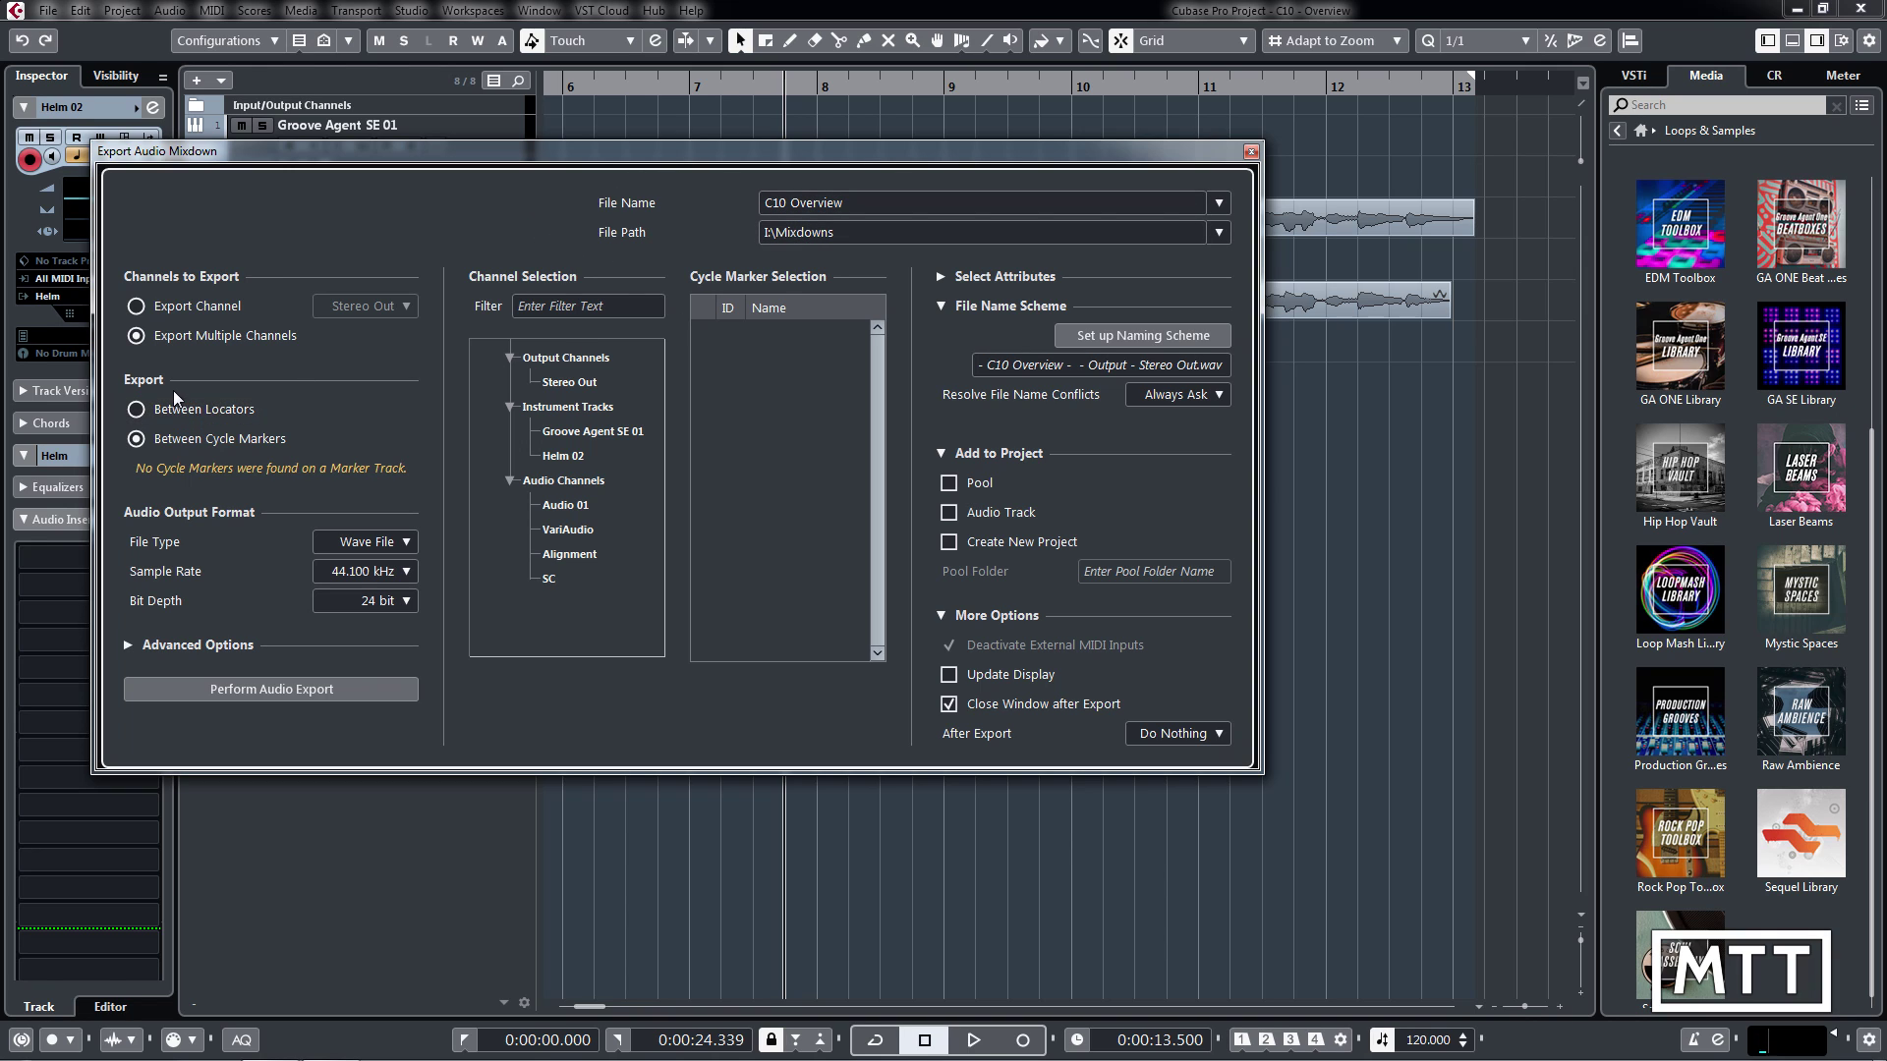
{"action": "left_click", "coordinate": [137, 409]}
{"action": "left_click", "coordinate": [136, 307]}
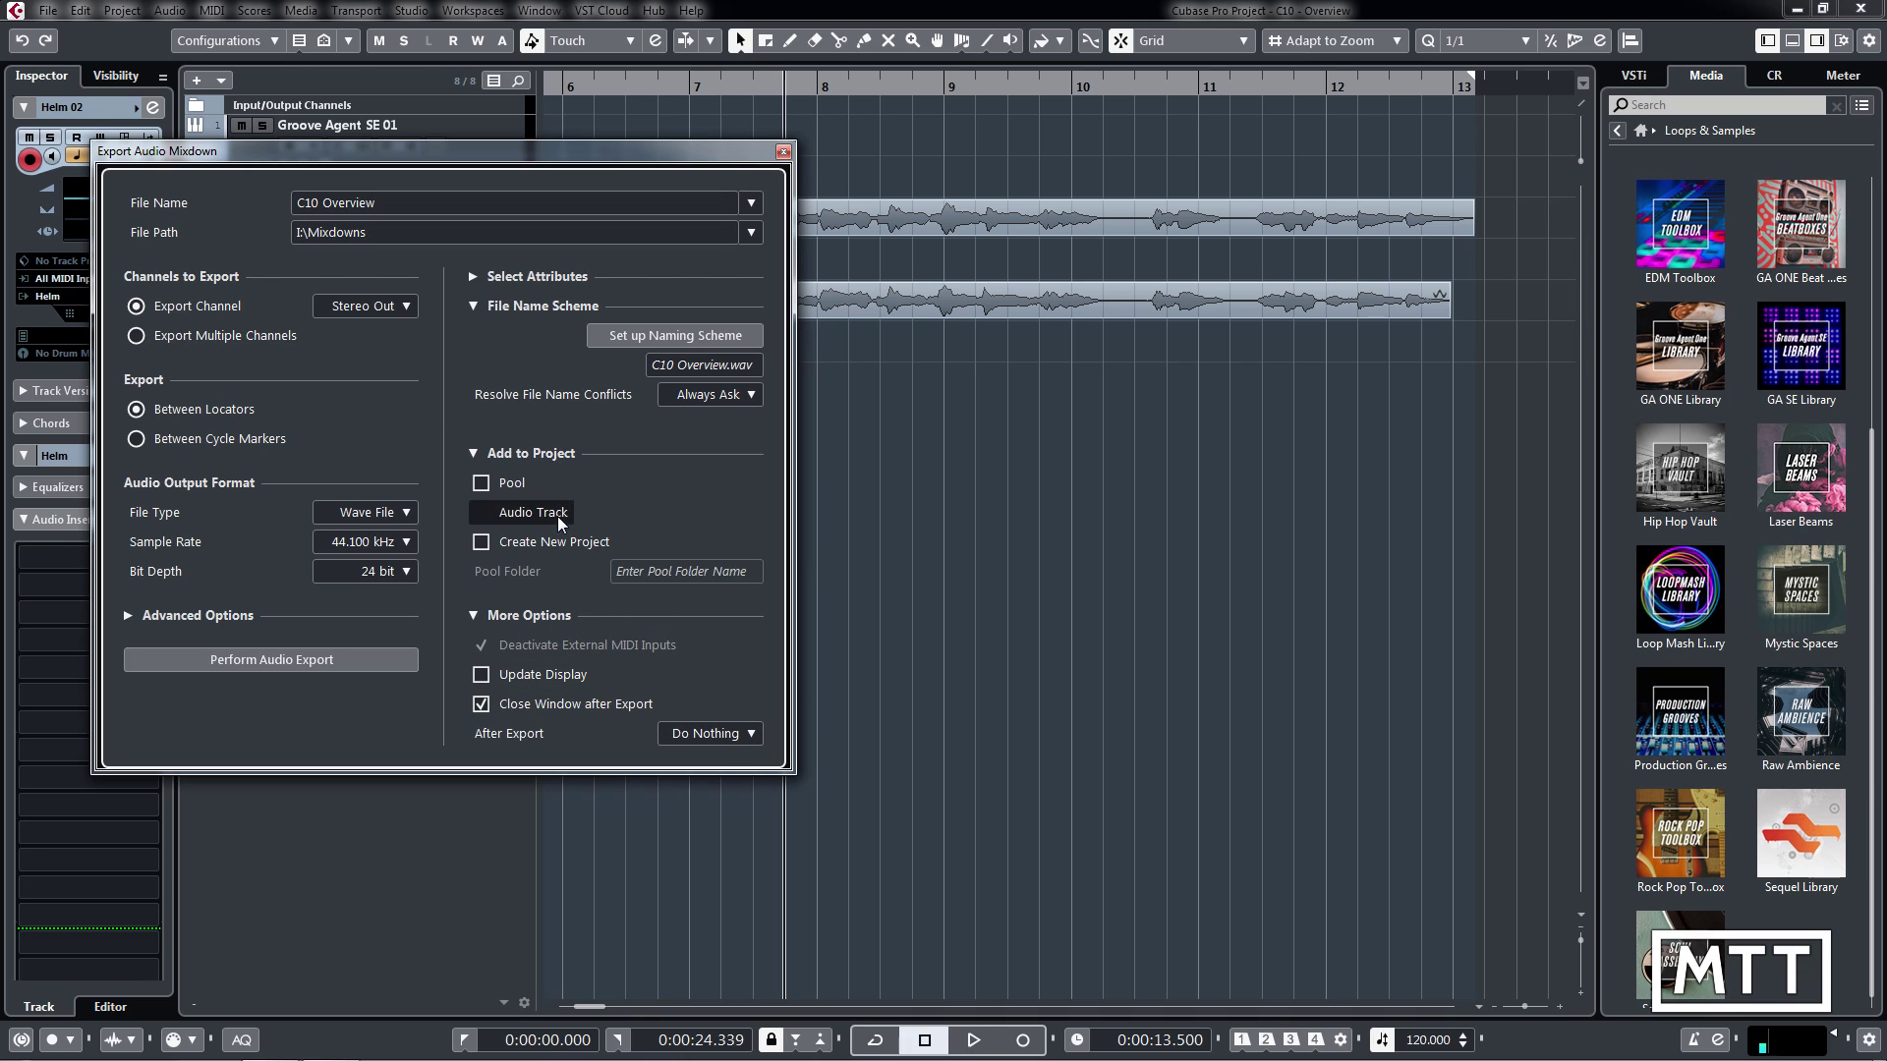
{"action": "left_click", "coordinate": [474, 277]}
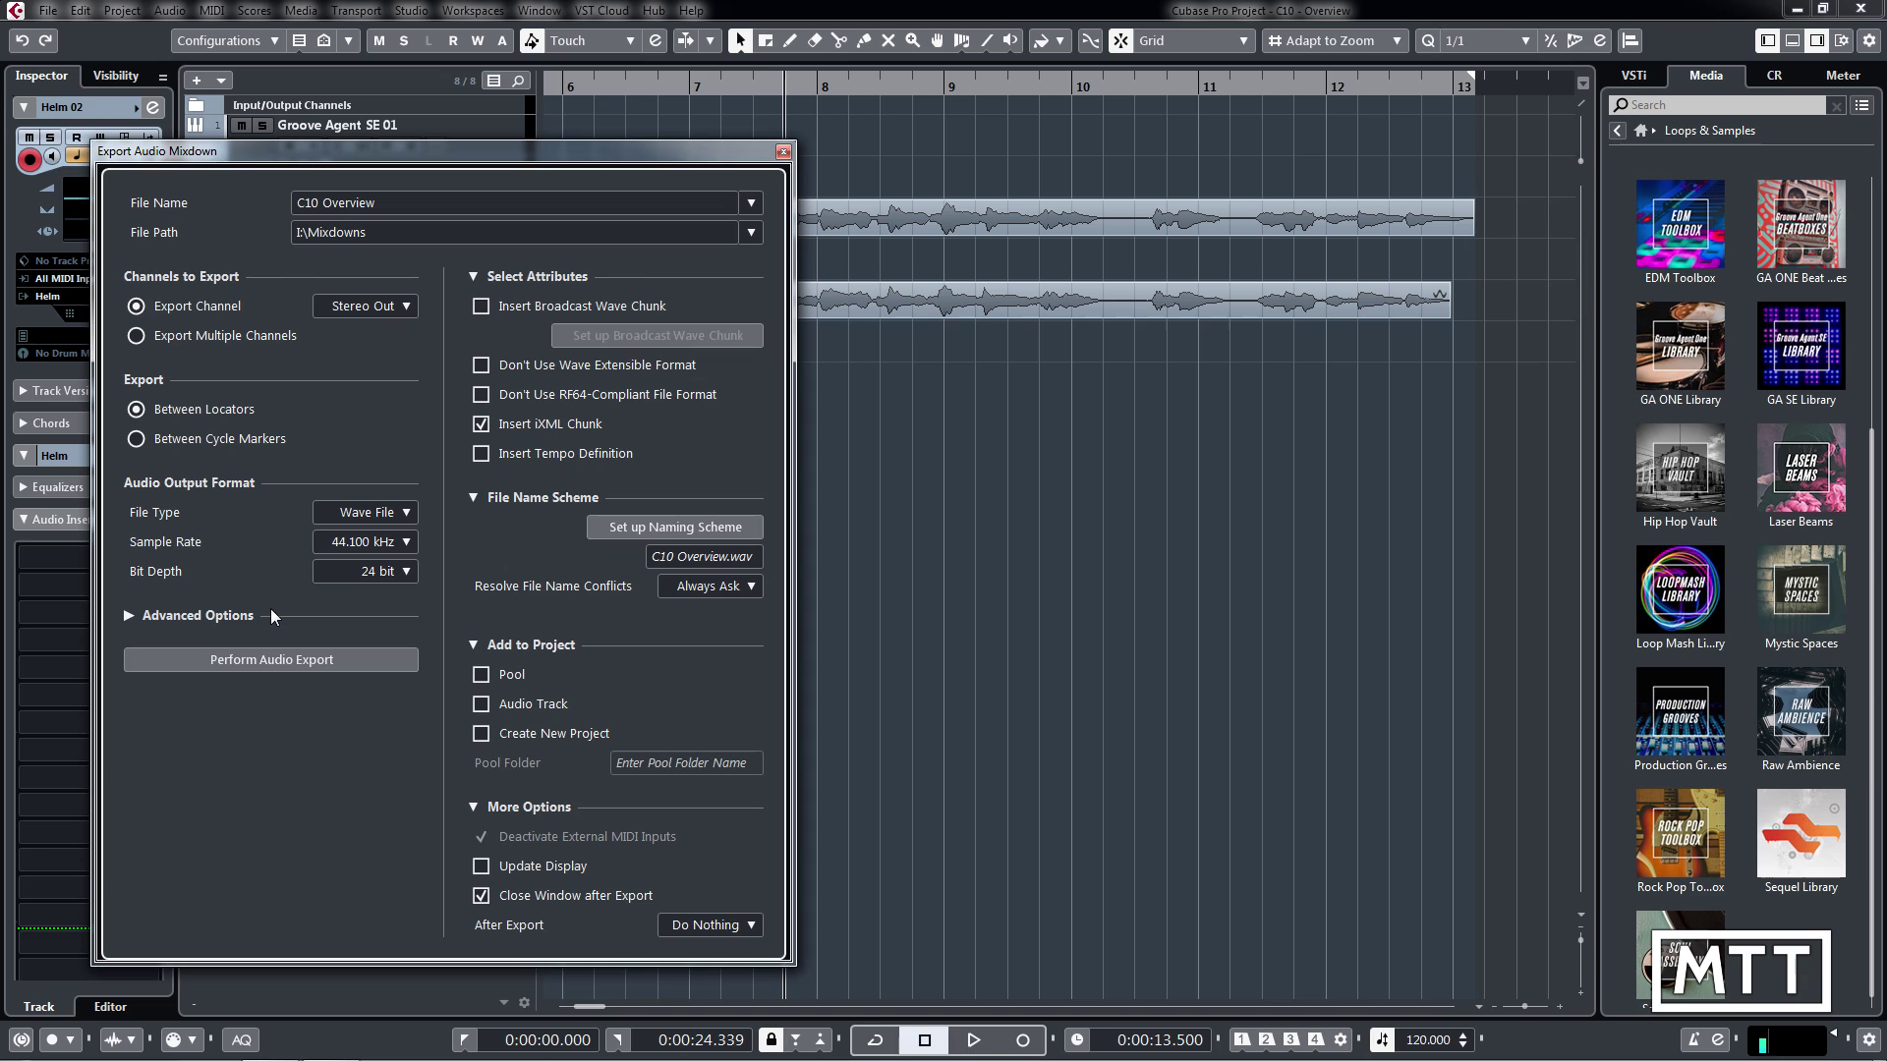
{"action": "left_click", "coordinate": [784, 152]}
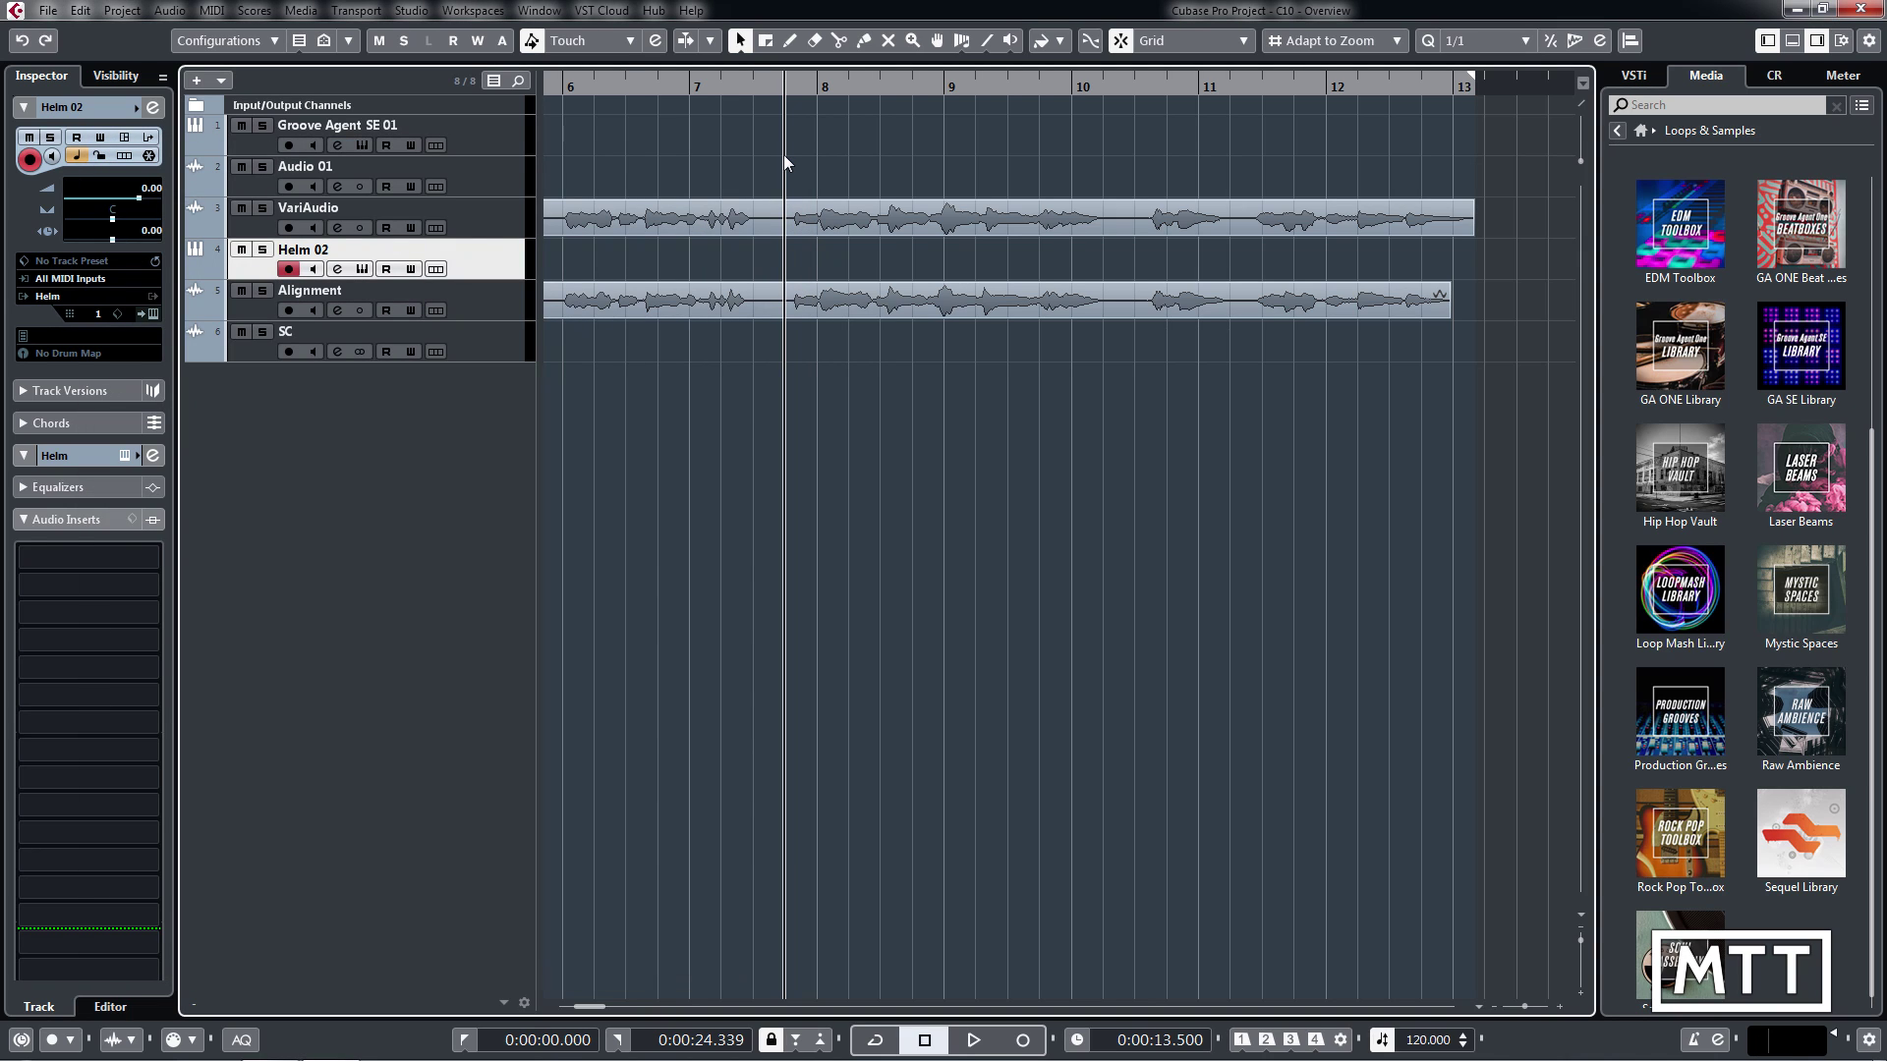
Show the floating Transport panel, widen its marker section to markers 1–8 and reveal the secondary time display
{"action": "key", "text": "F2"}
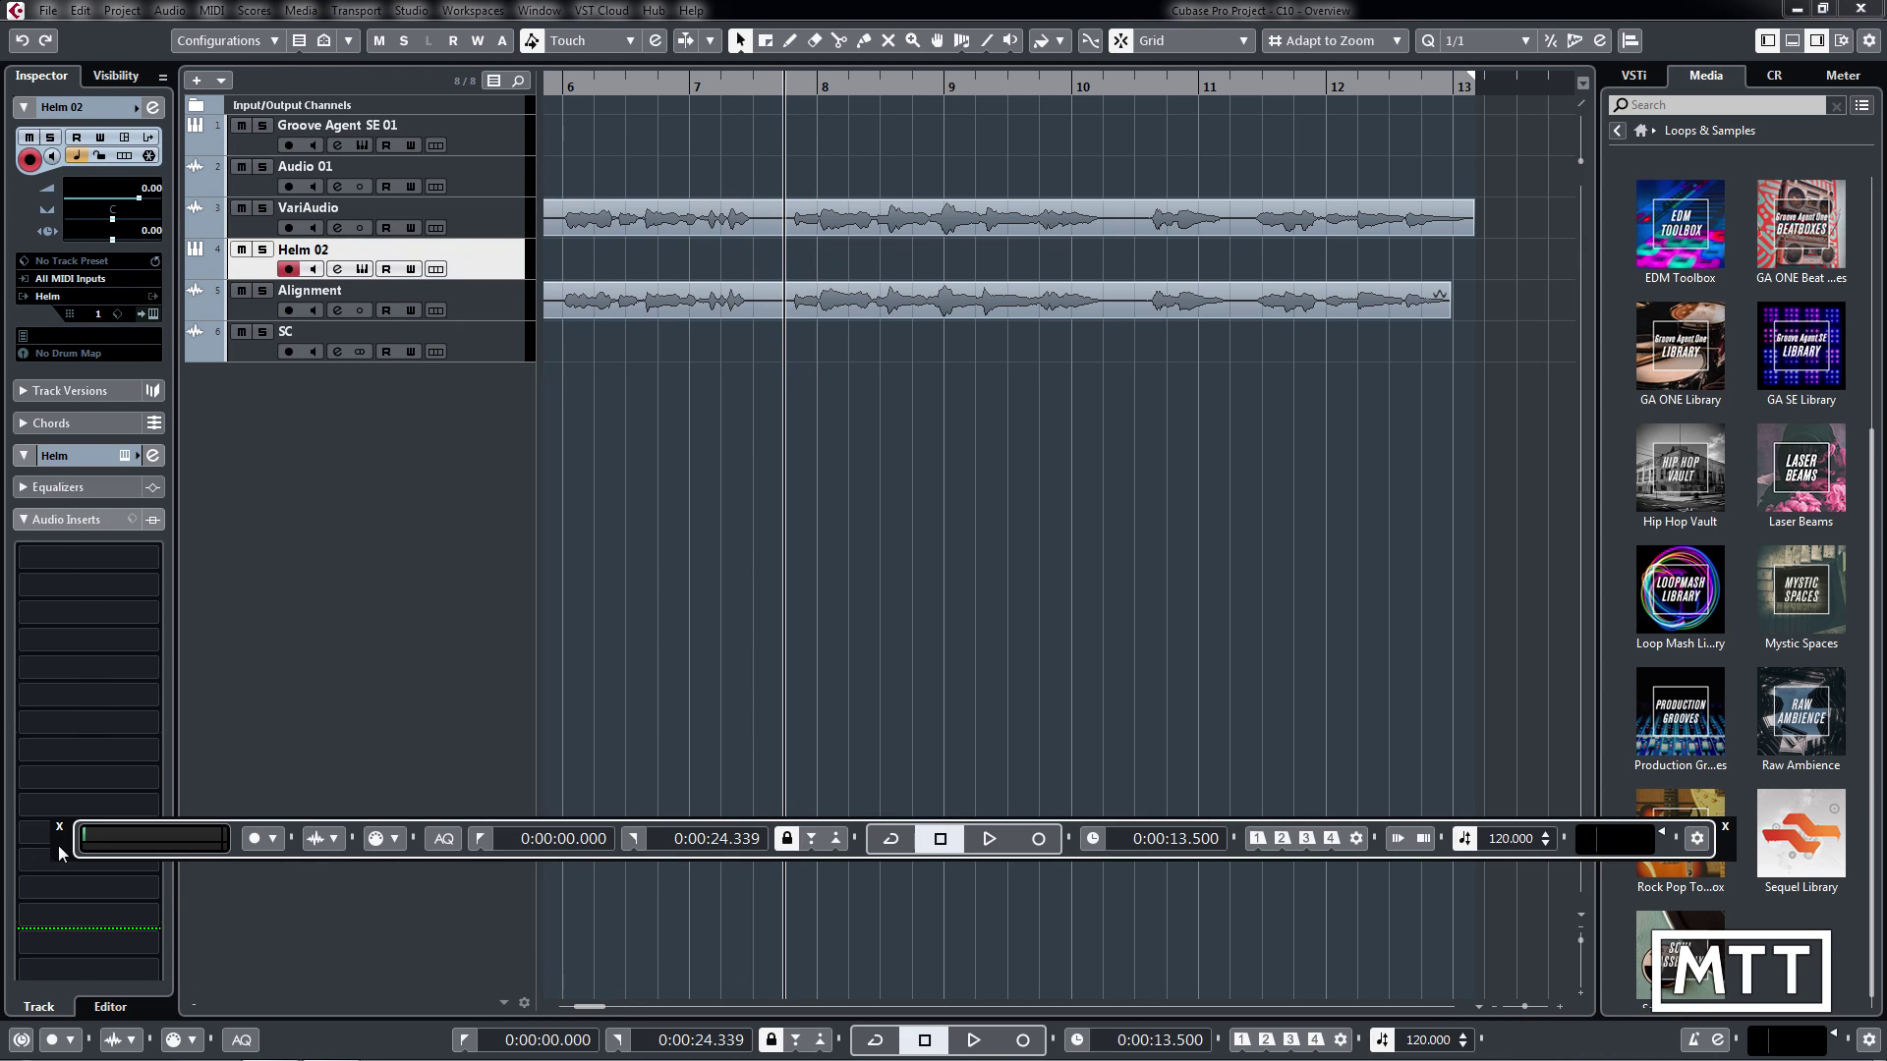
{"action": "left_click_drag", "start_coordinate": [61, 846], "coordinate": [140, 633]}
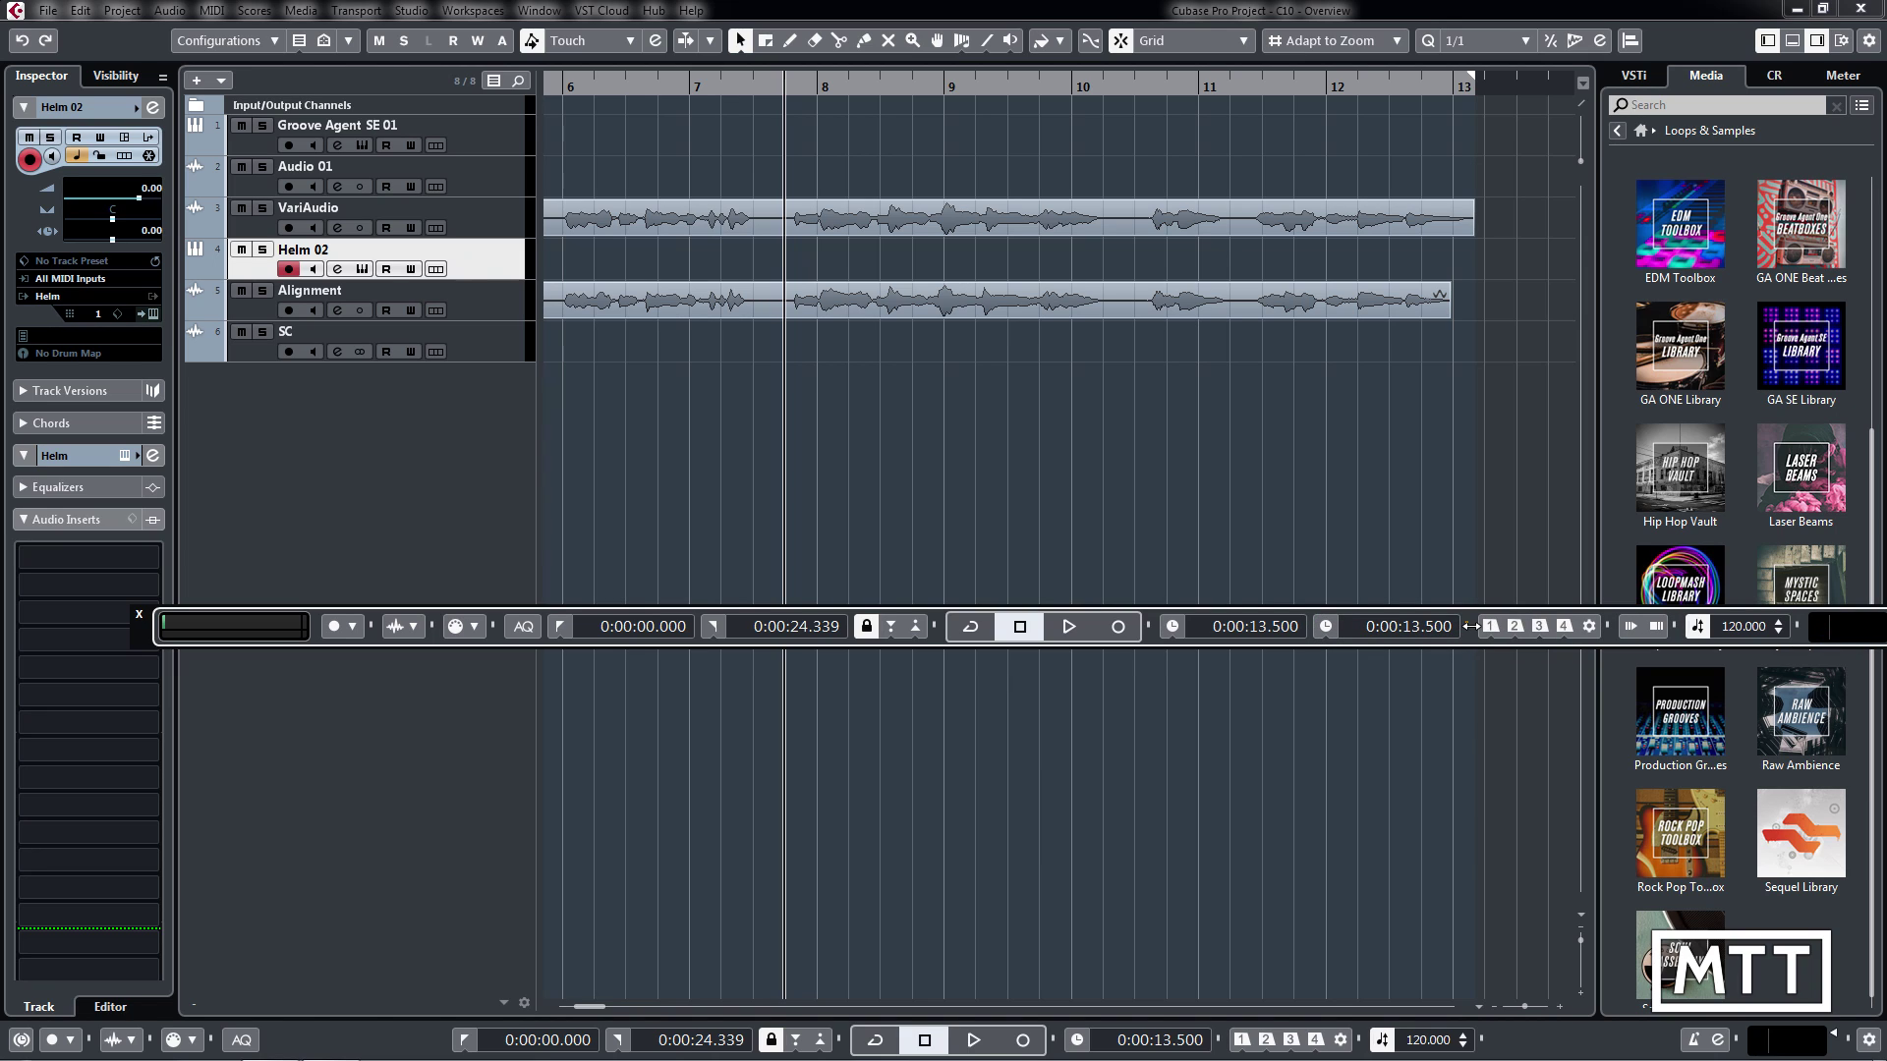
{"action": "left_click", "coordinate": [1456, 637]}
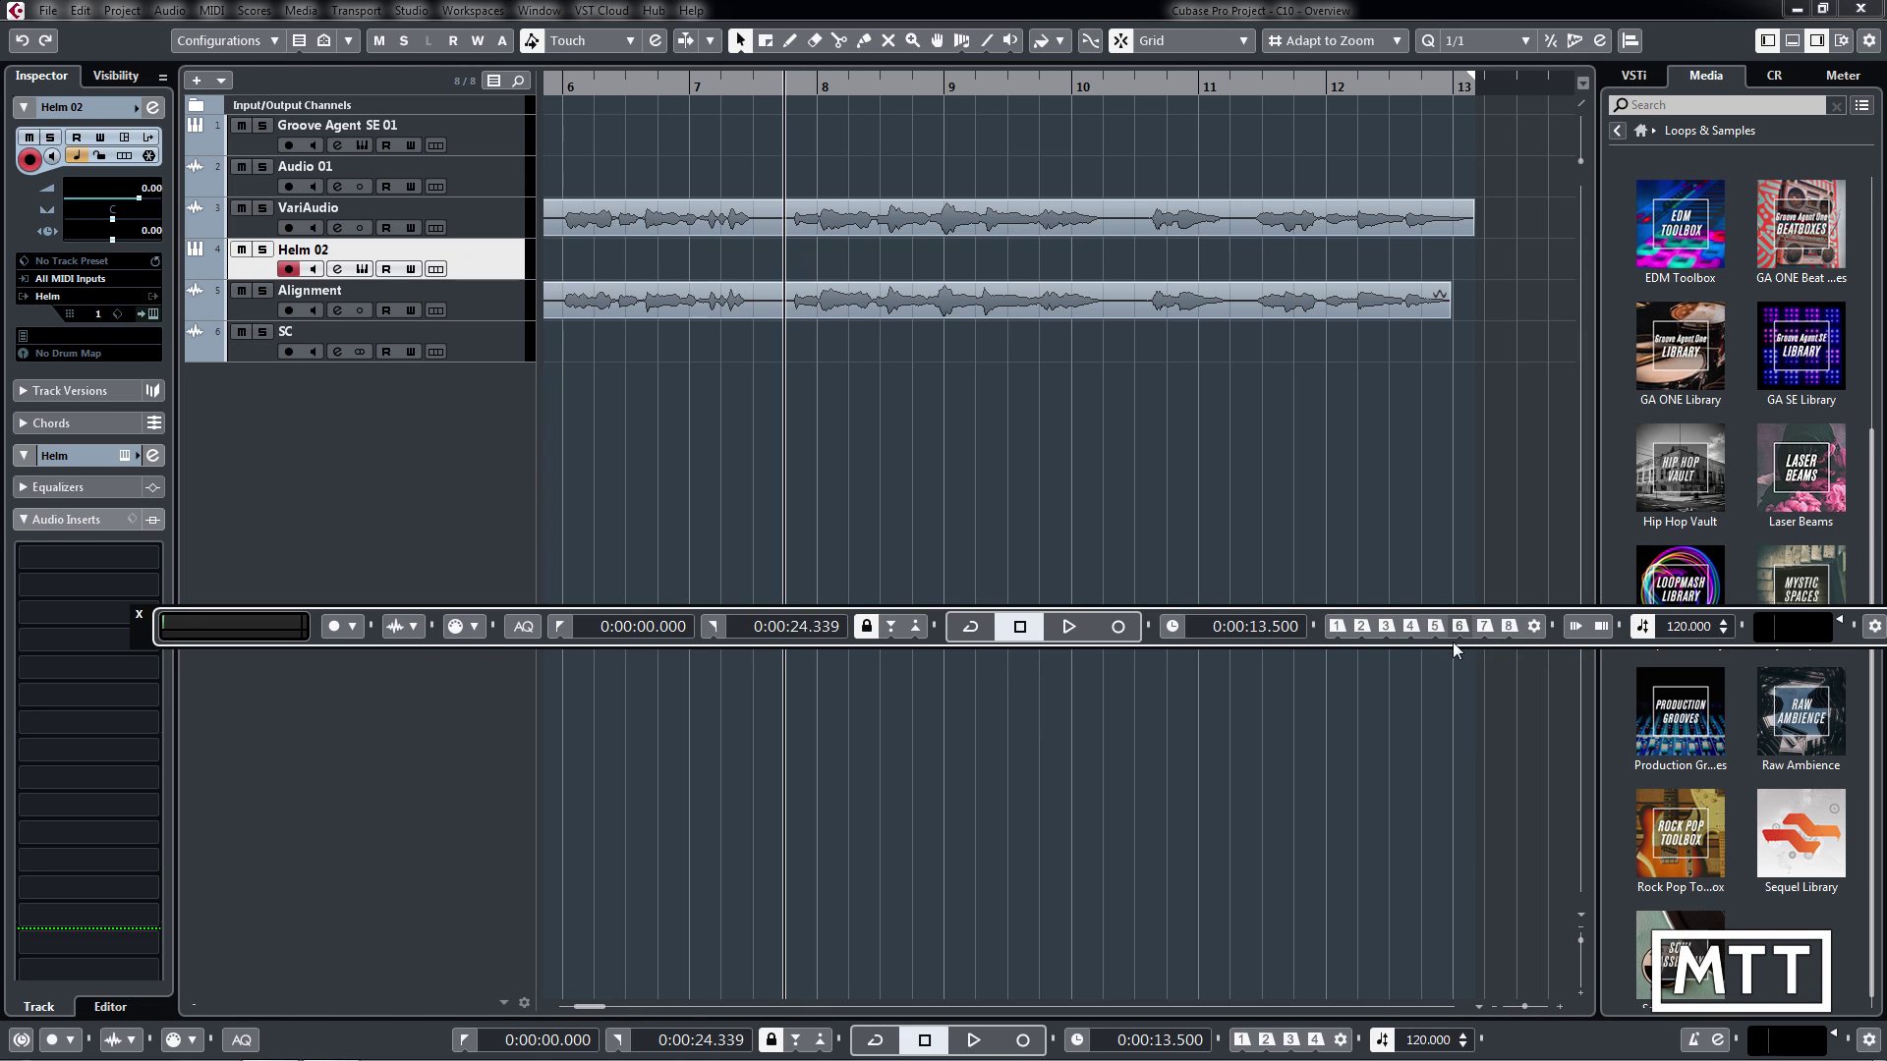
{"action": "left_click", "coordinate": [1313, 638]}
{"action": "left_click_drag", "start_coordinate": [1386, 645], "coordinate": [1238, 660]}
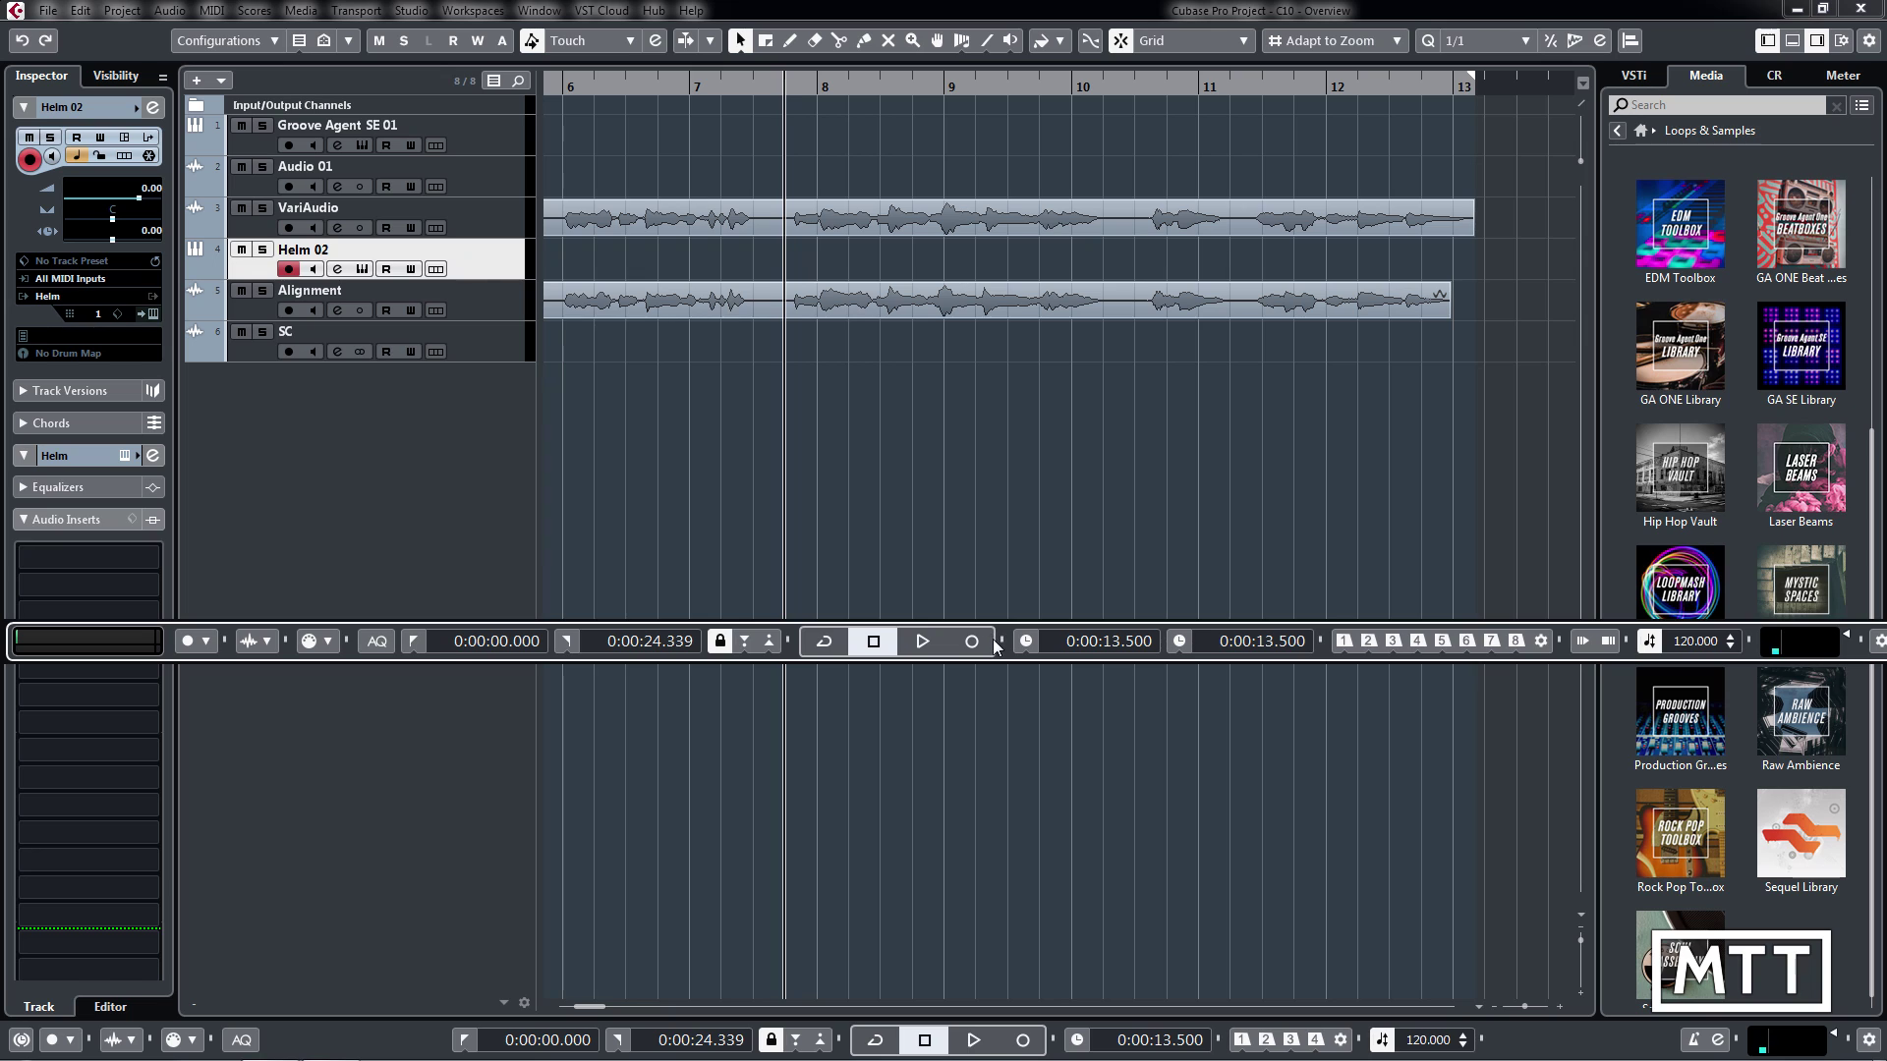
Widen the Transport panel's playback section to reveal all its controls, and reposition the panel lower over the project
{"action": "left_click_drag", "start_coordinate": [1001, 640], "coordinate": [1078, 639]}
{"action": "left_click", "coordinate": [1078, 640]}
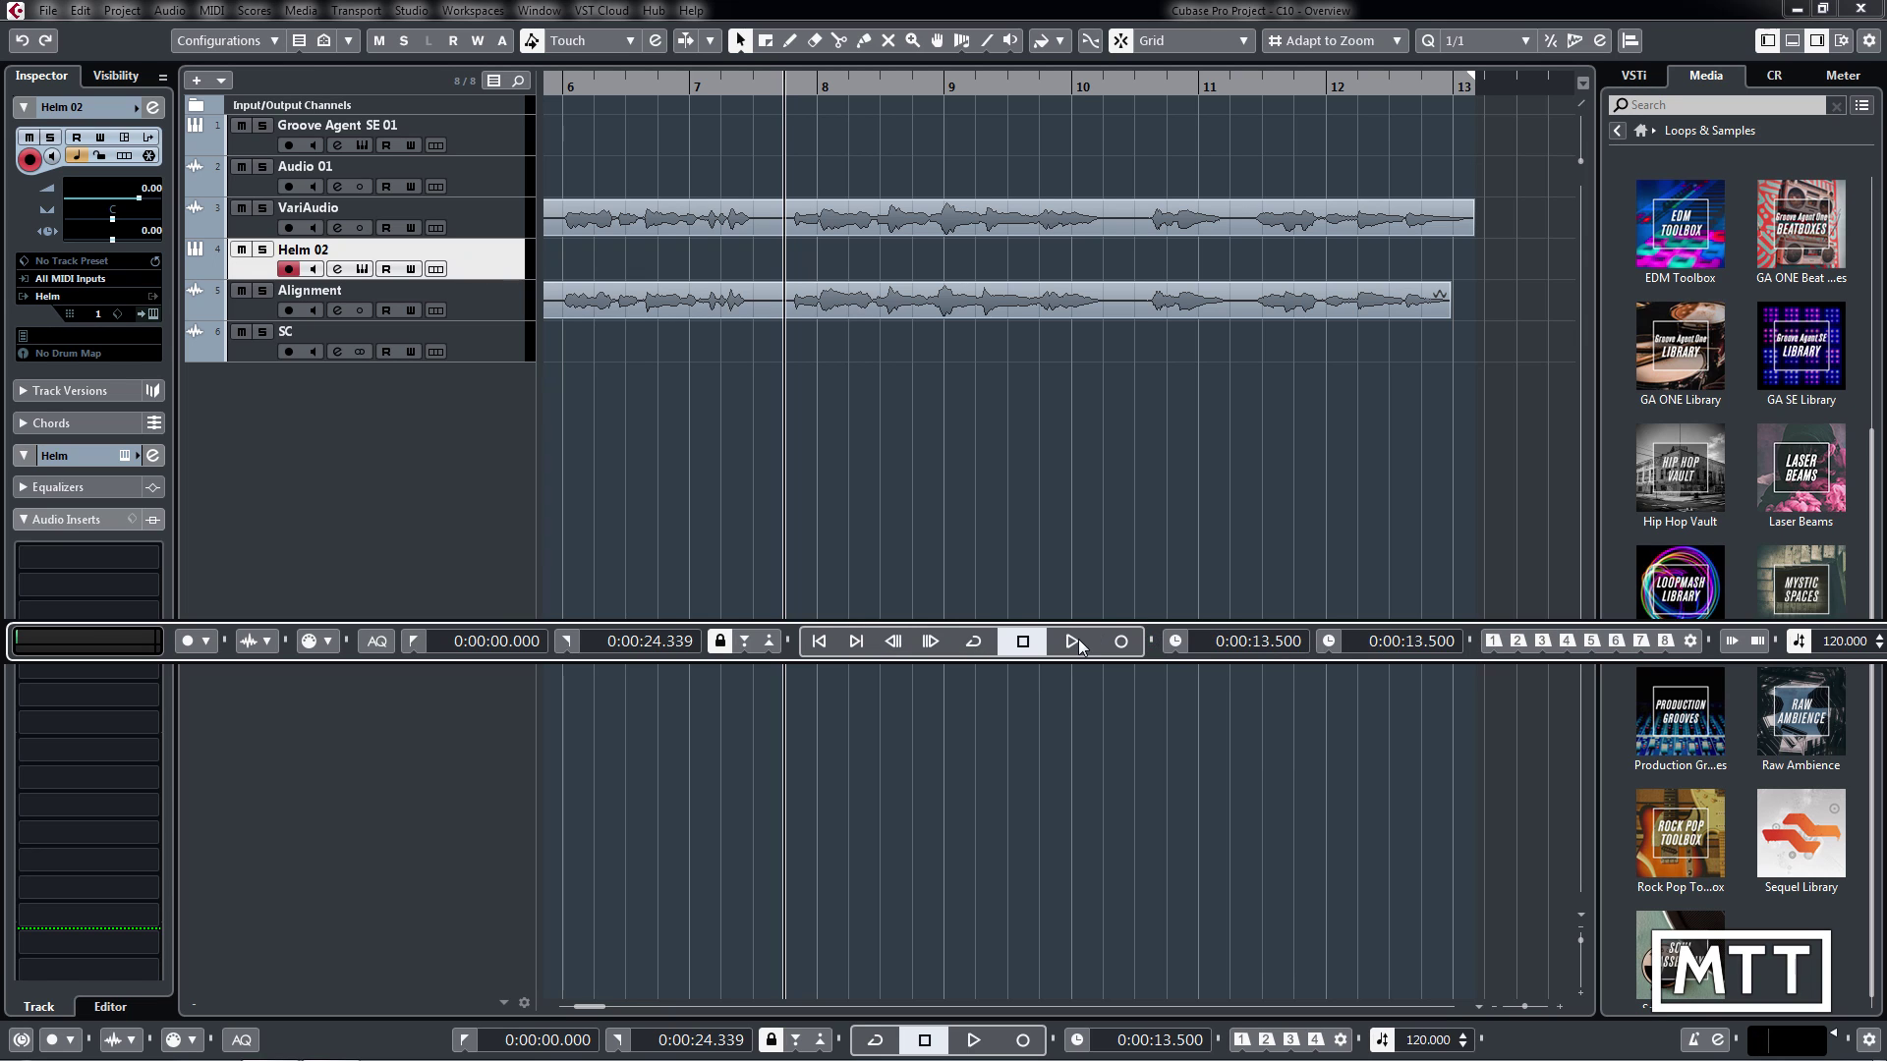
{"action": "left_click_drag", "start_coordinate": [899, 660], "coordinate": [961, 709]}
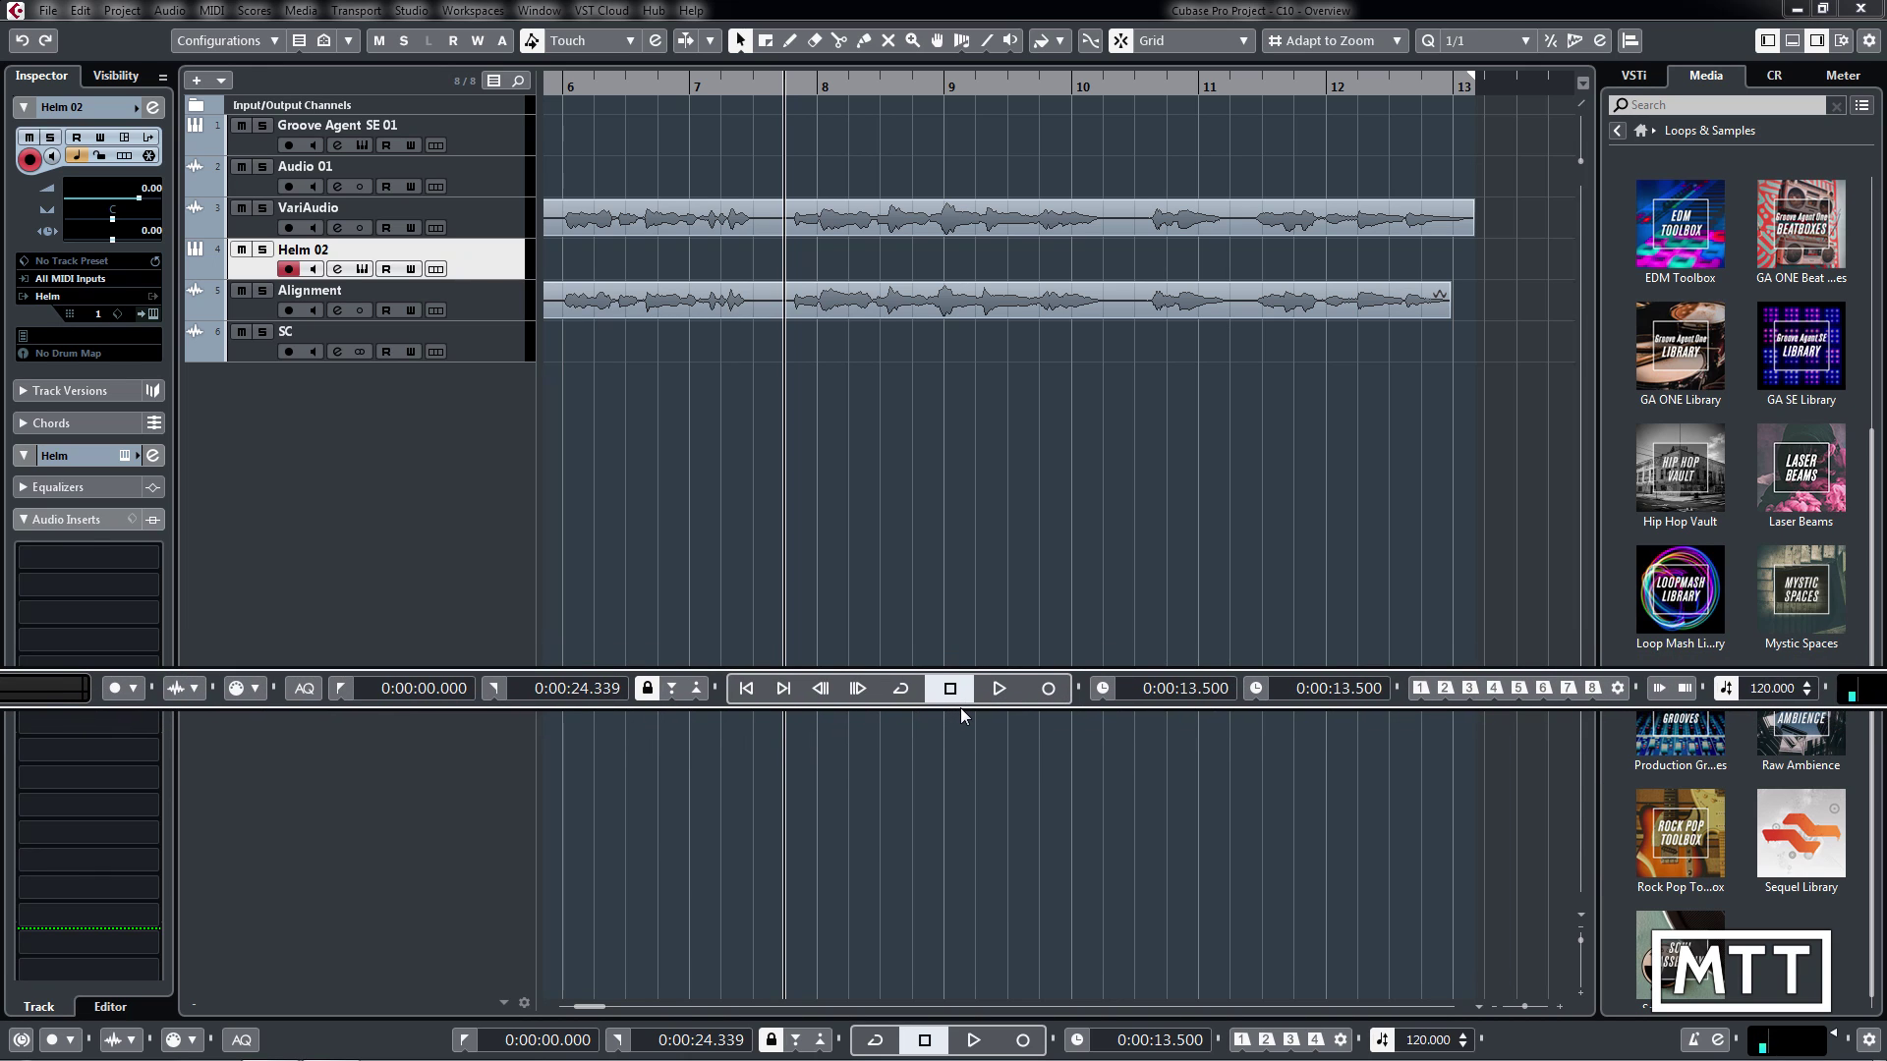